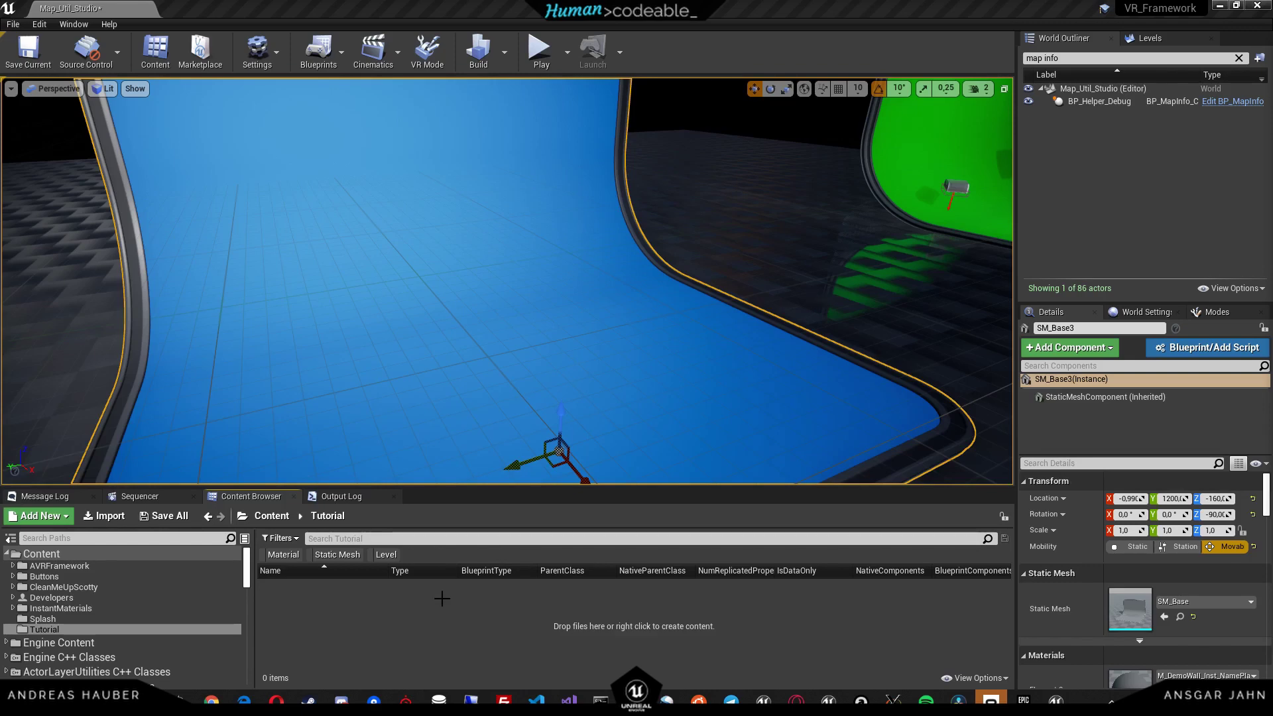
# Create an Actor-based Blueprint named Drawer in Tutorial, open it in the editor, and save
pyautogui.rightClick(376, 622)
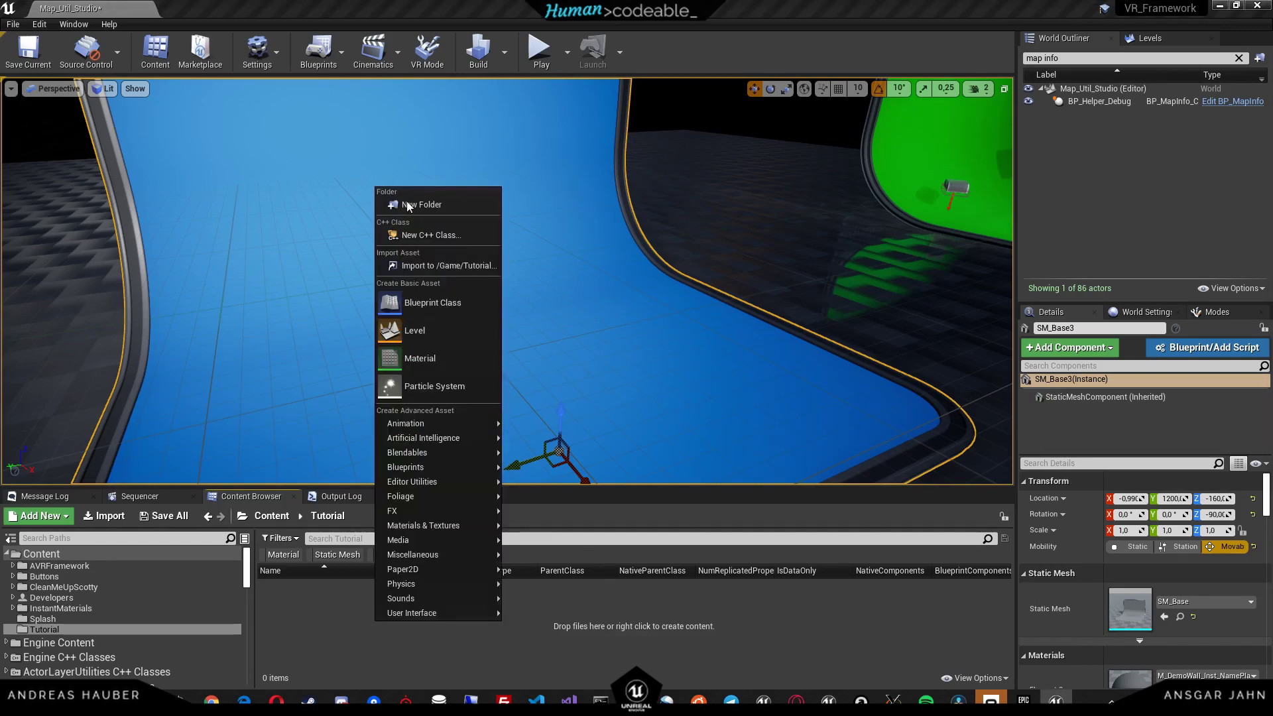
pyautogui.click(426, 304)
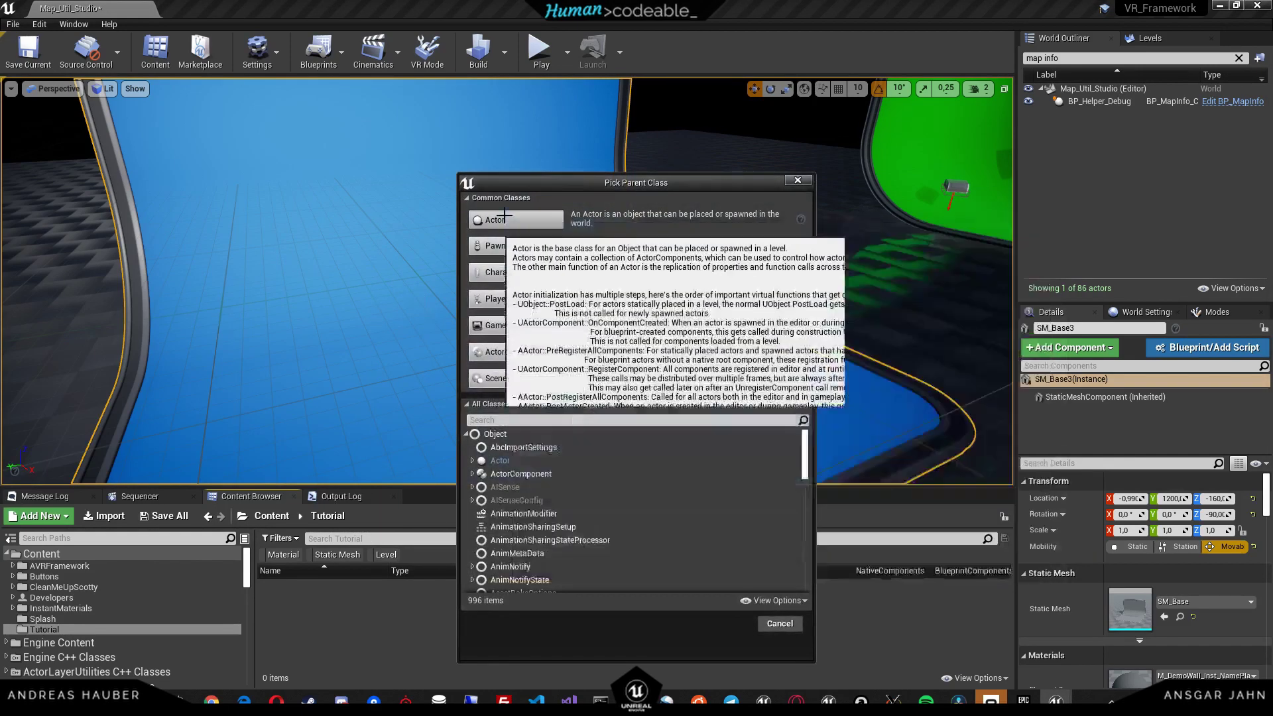
pyautogui.click(497, 221)
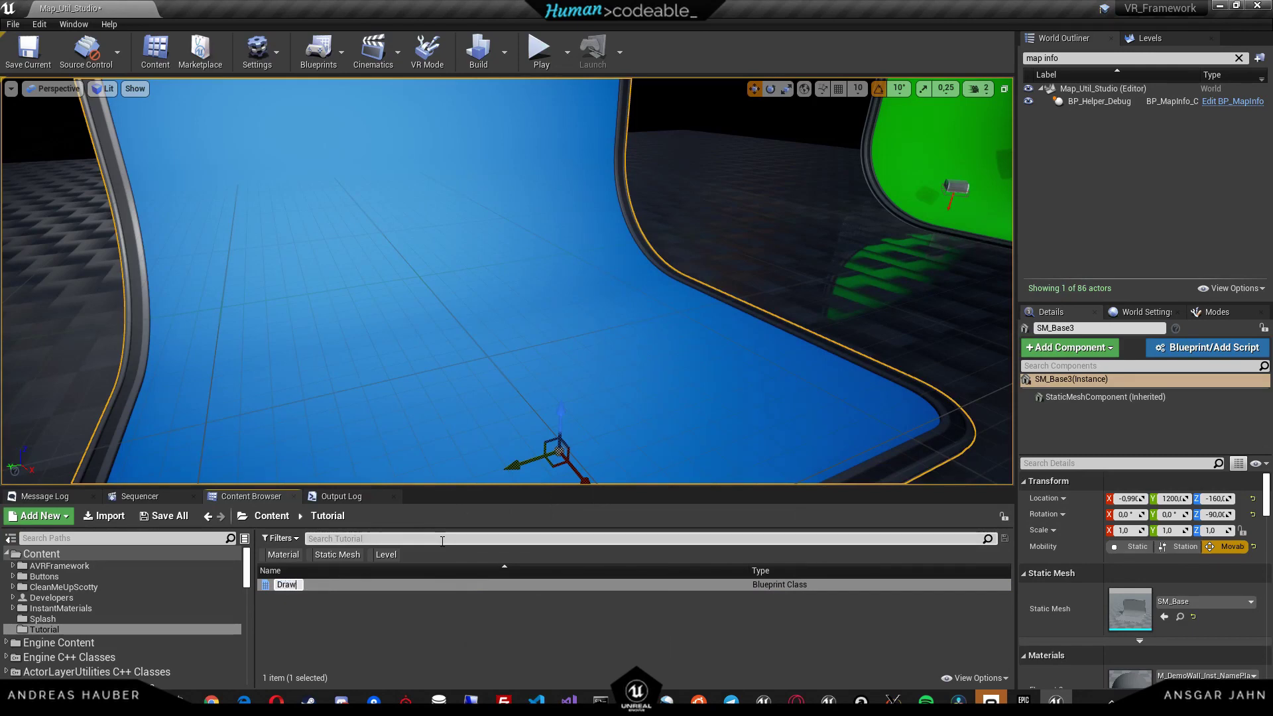
pyautogui.press('Return')
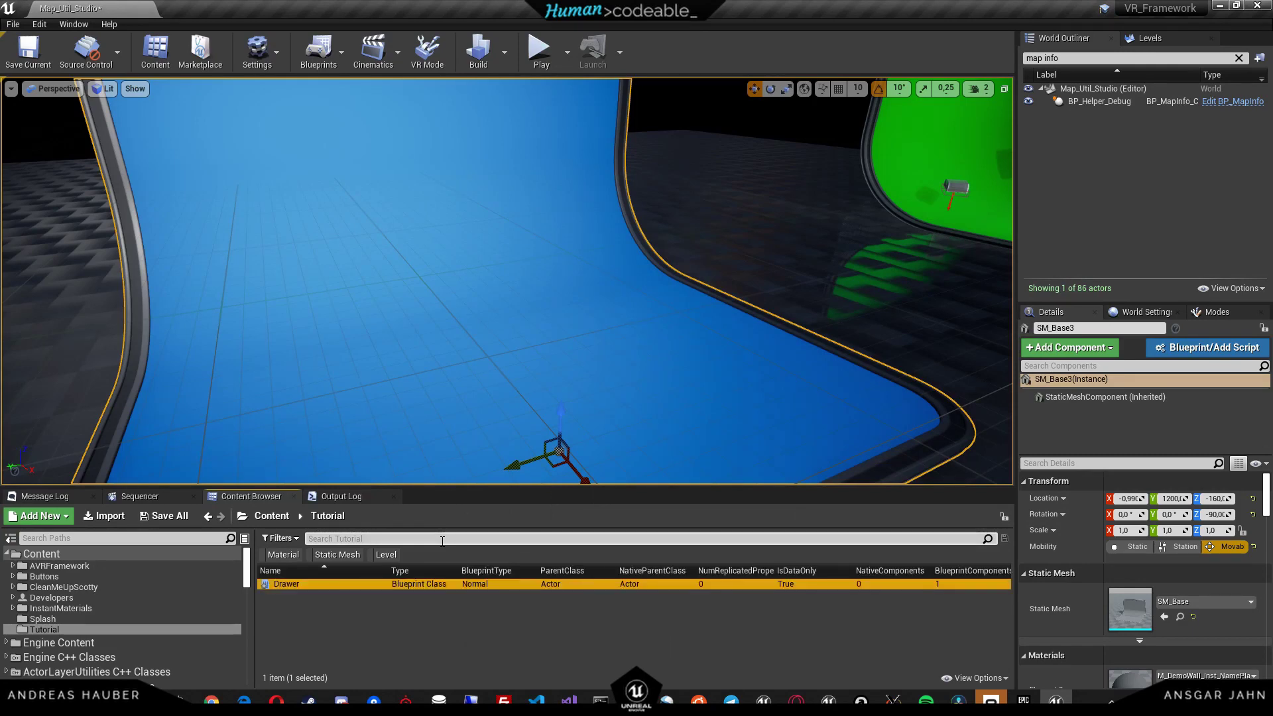
pyautogui.doubleClick(383, 583)
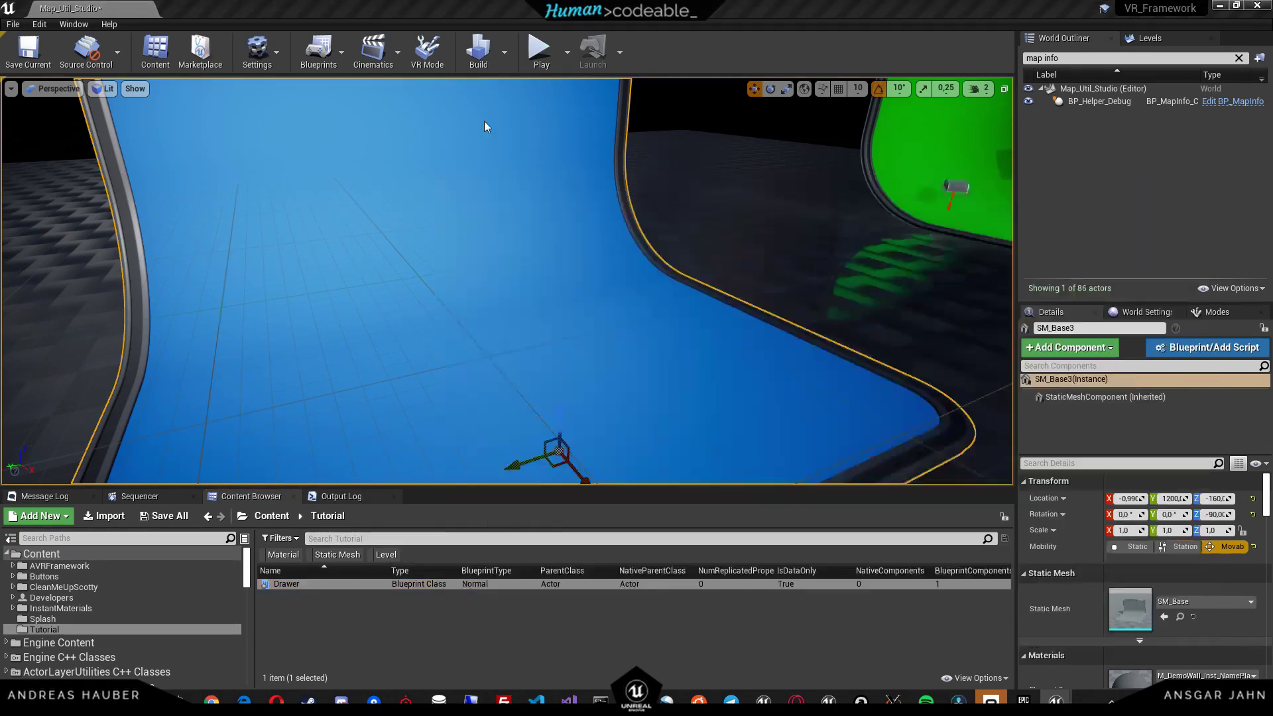
pyautogui.hotkey('ctrl', 's')
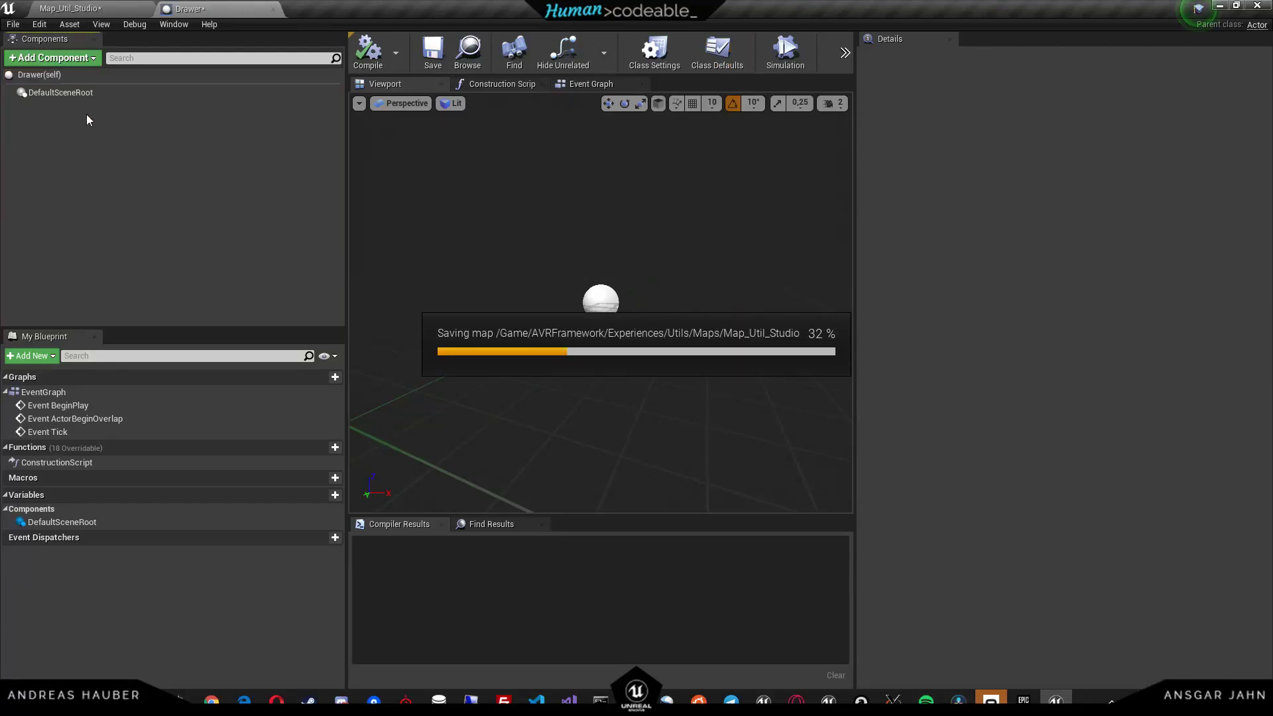
# Add a Static Mesh component named Drawer01 using the SM_Drawer mesh
pyautogui.click(66, 59)
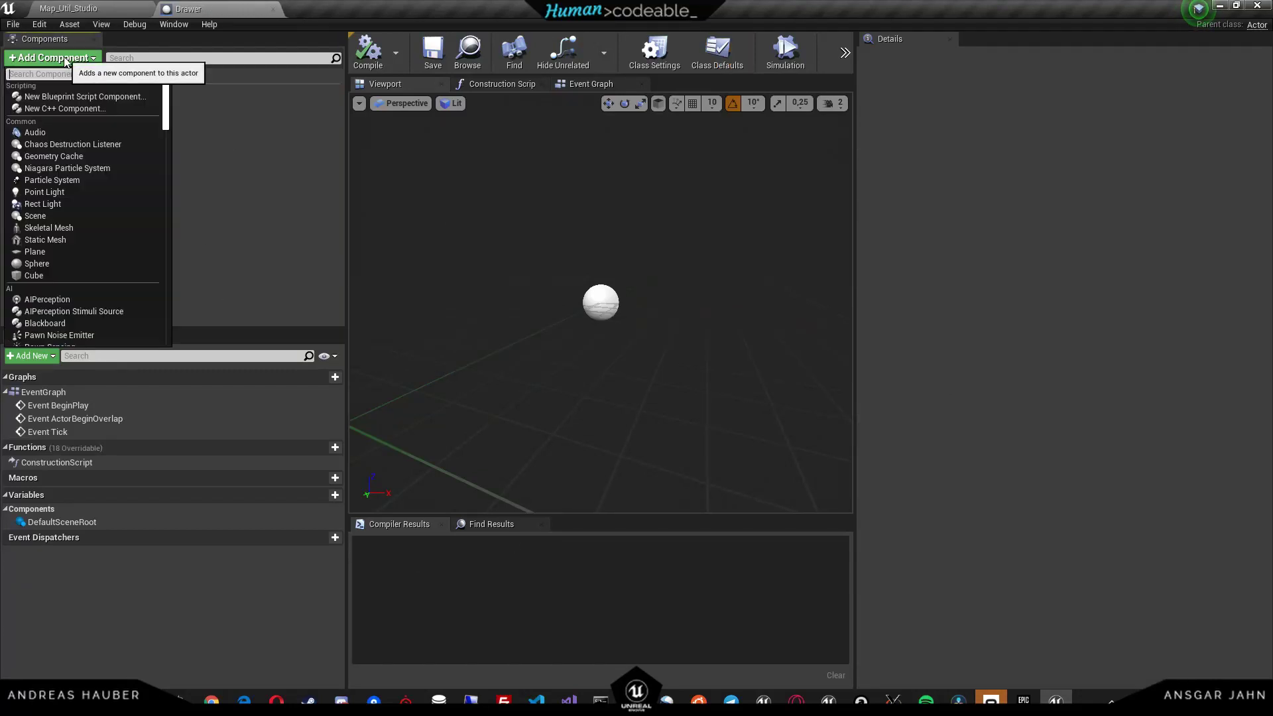
pyautogui.click(55, 240)
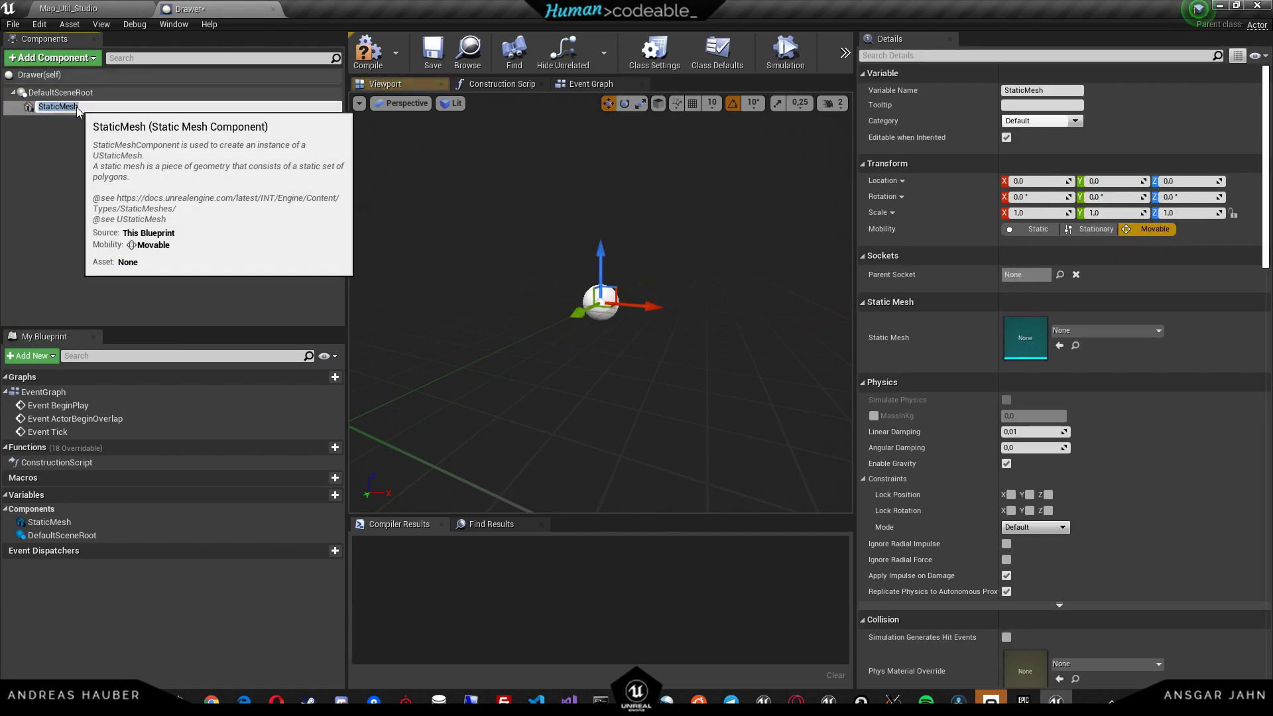
pyautogui.write('Drawer01')
pyautogui.press('Return')
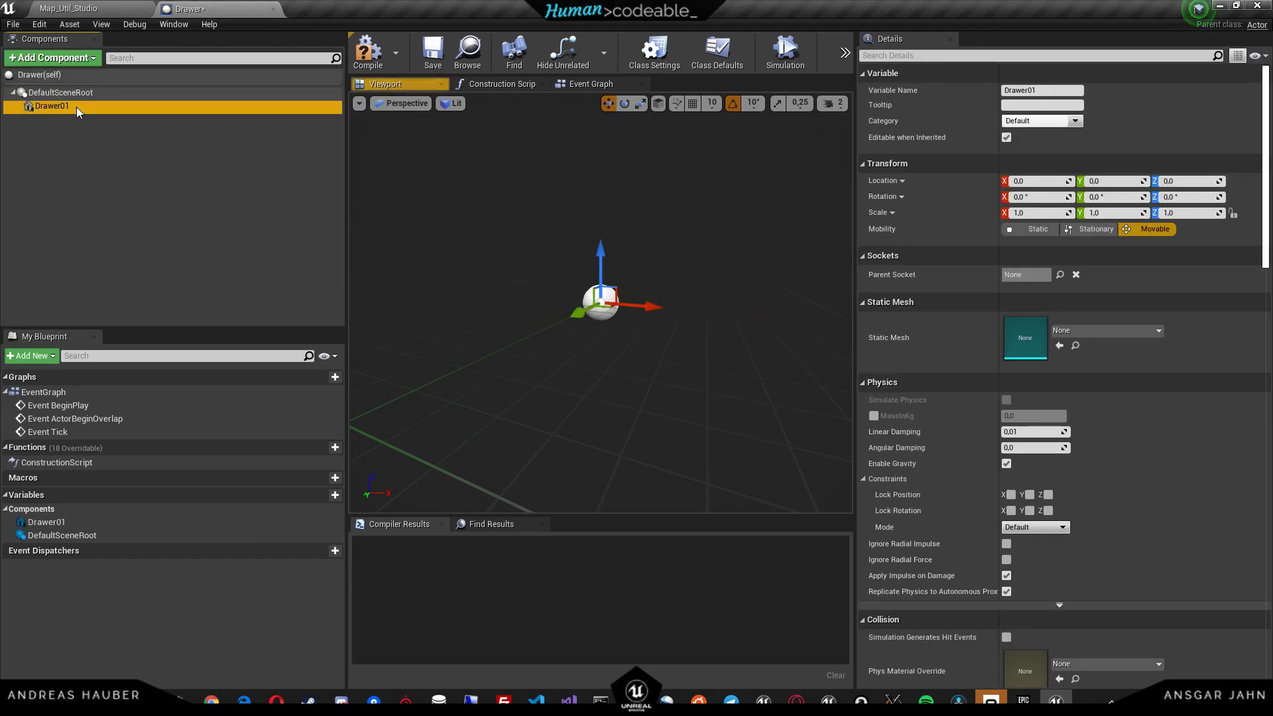
pyautogui.click(1070, 330)
pyautogui.write('drawer')
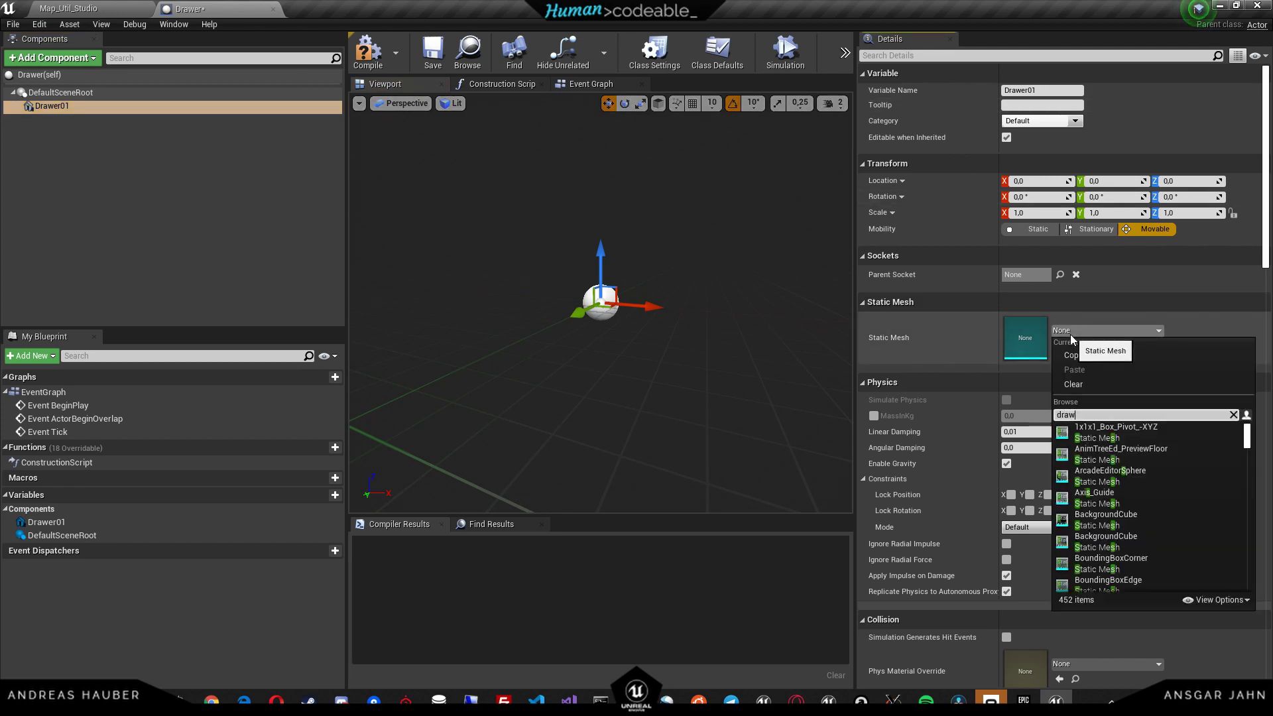
pyautogui.click(1117, 453)
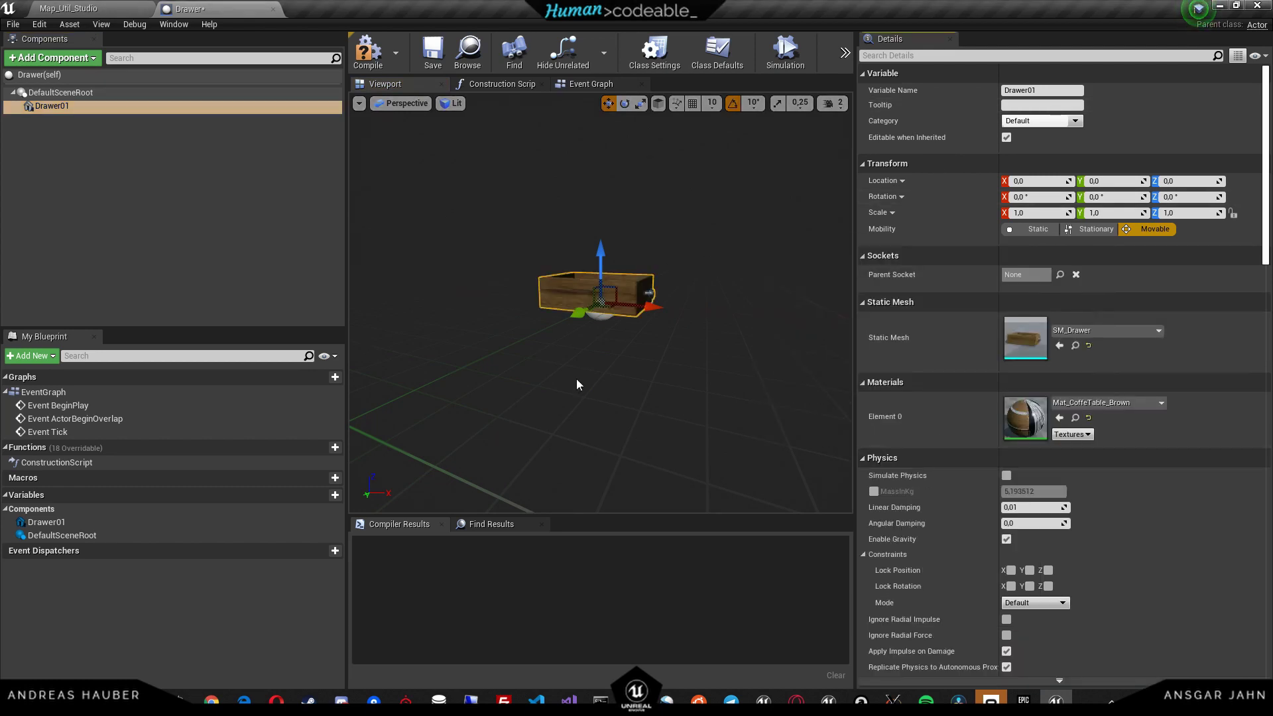
pyautogui.moveTo(577, 376); pyautogui.dragTo(577, 376)
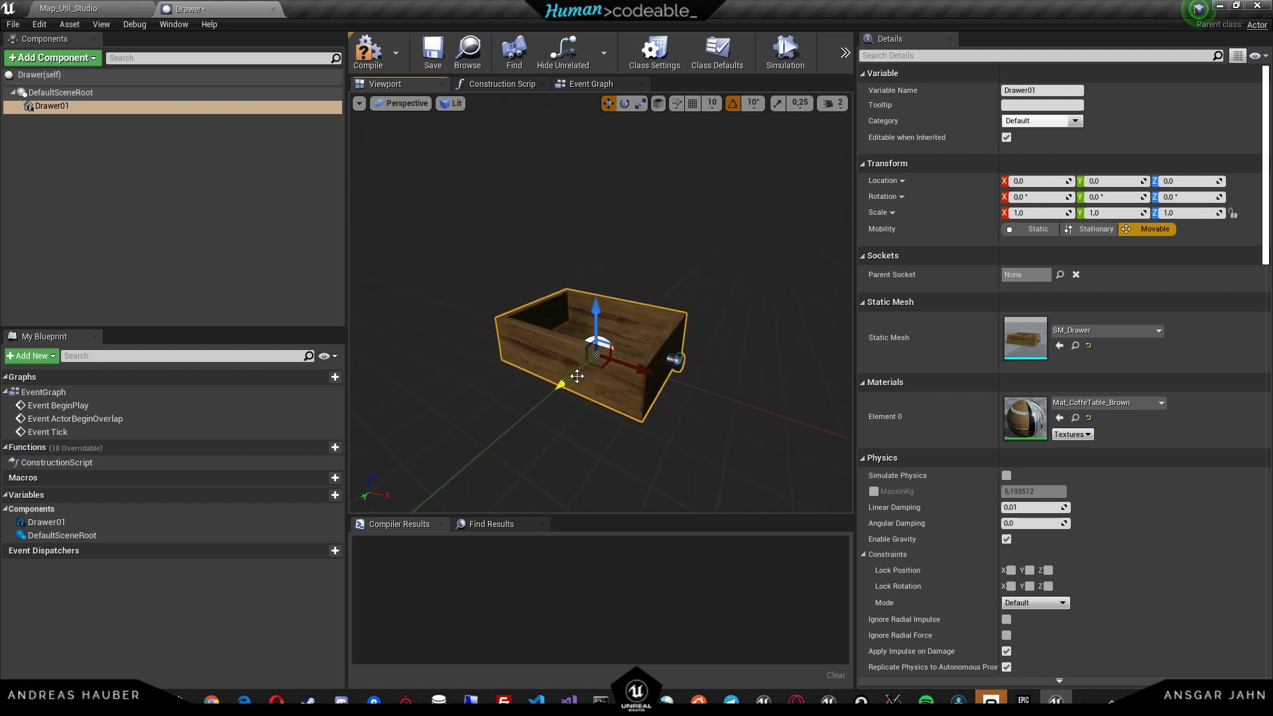
# Duplicate Drawer01 as Drawer02, raise it on top of Drawer01, and save
pyautogui.click(100, 134)
pyautogui.click(89, 109)
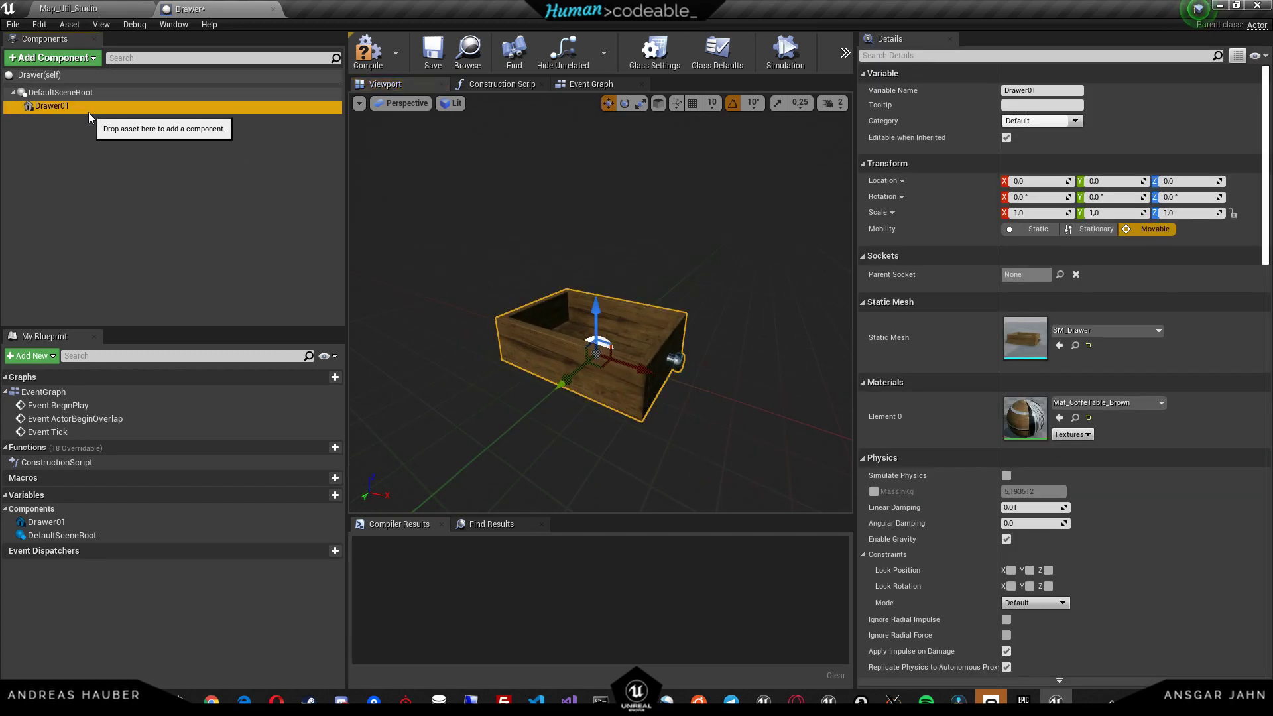
pyautogui.hotkey('ctrl', 'w')
pyautogui.click(71, 173)
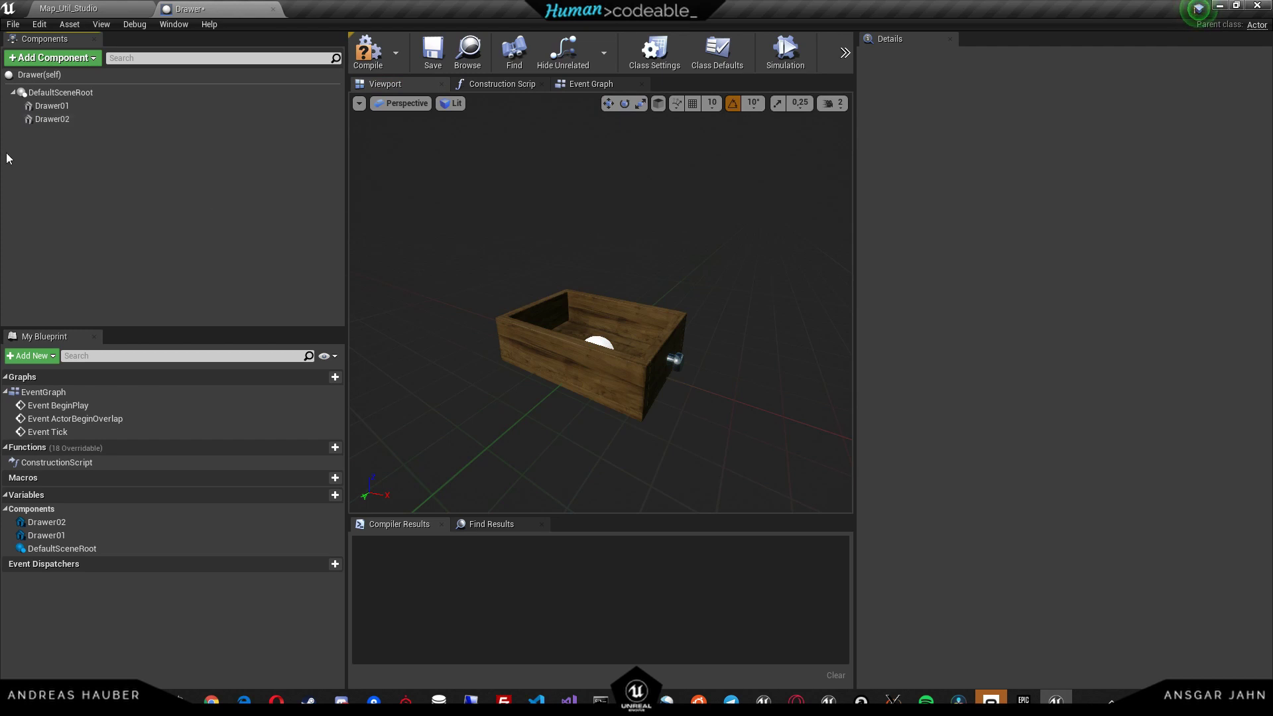
pyautogui.click(99, 121)
pyautogui.moveTo(596, 307); pyautogui.dragTo(592, 260)
pyautogui.click(242, 281)
pyautogui.hotkey('ctrl', 's')
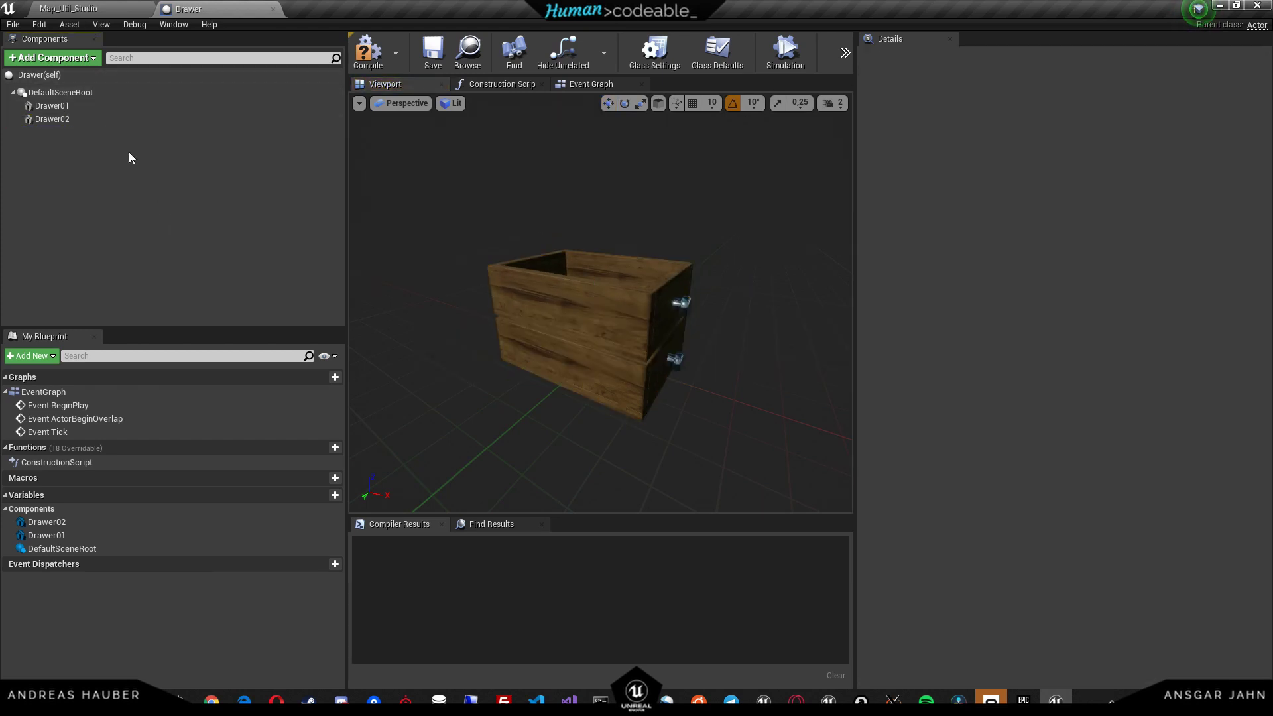
# Add a Comp_Open component to the Drawer Blueprint
pyautogui.click(73, 60)
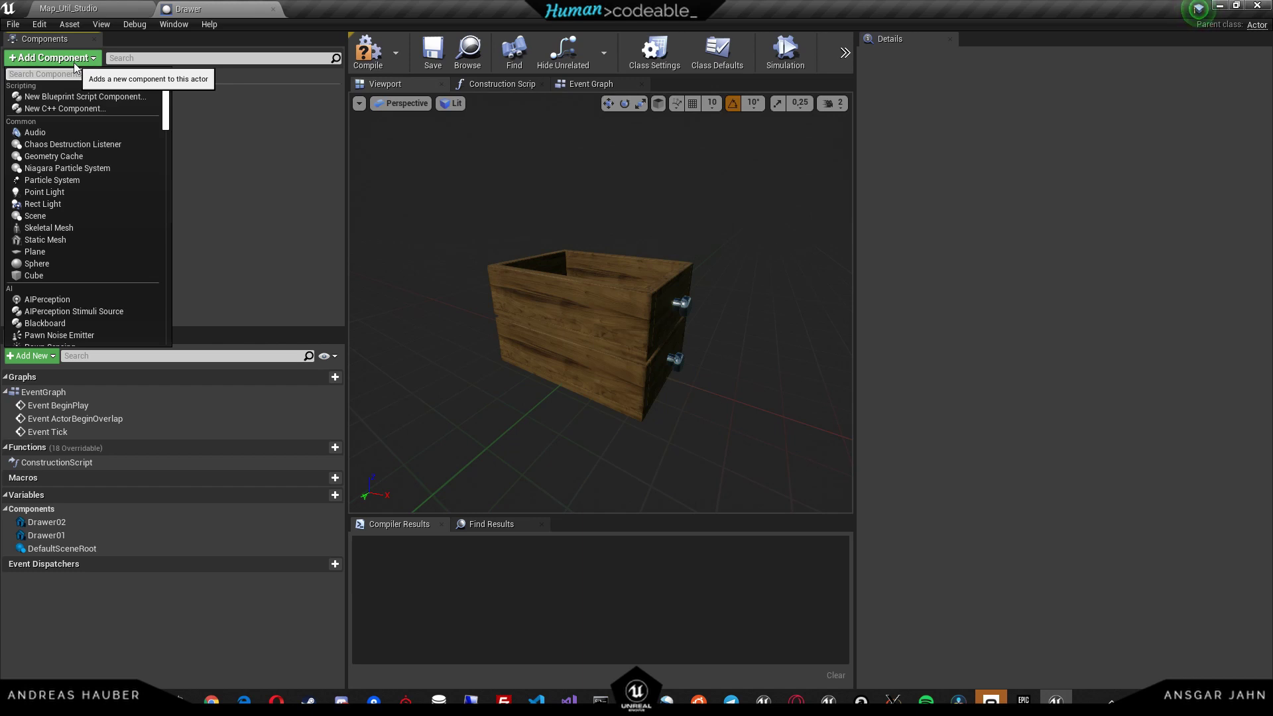
pyautogui.write('open')
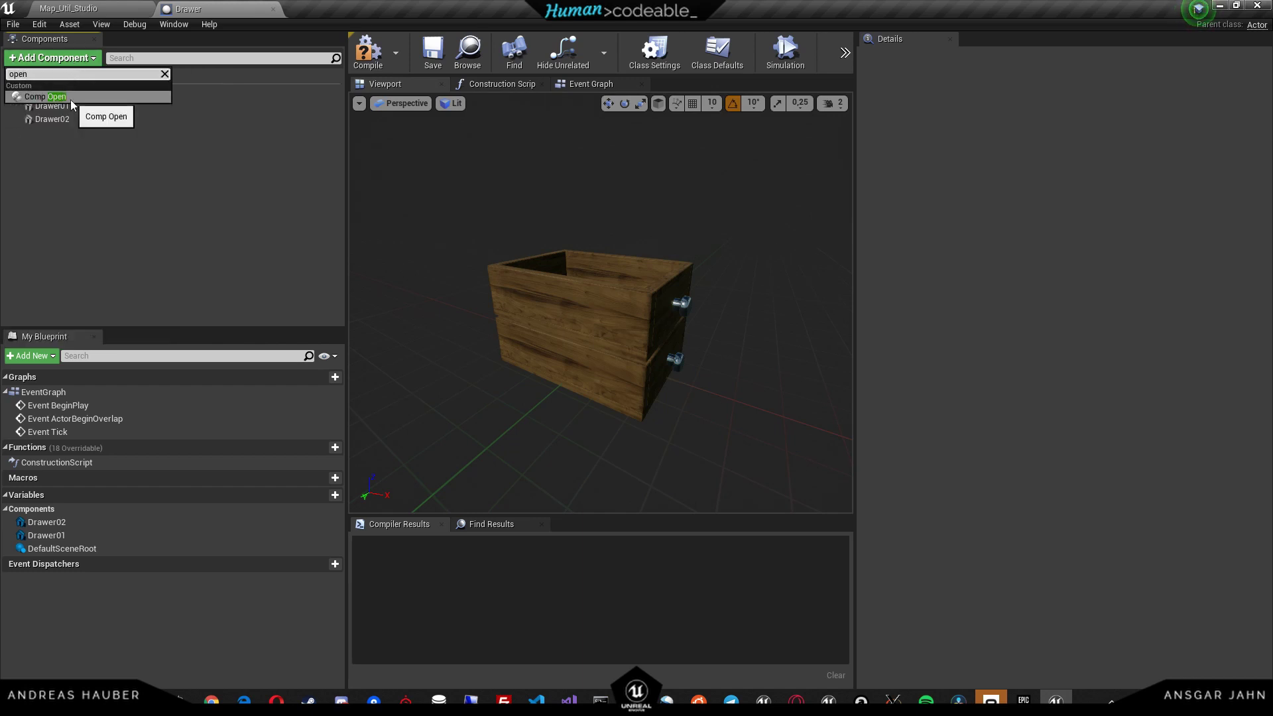
pyautogui.click(70, 97)
pyautogui.press('Return')
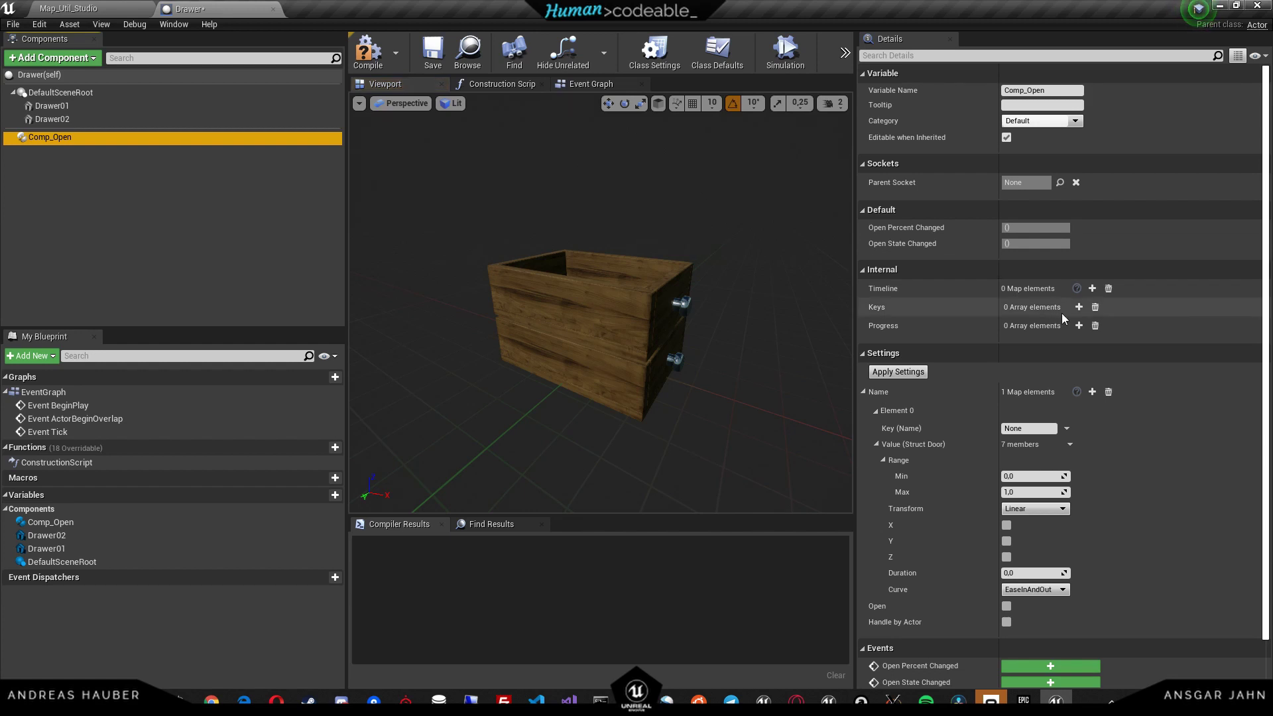
# Expand Comp_Open's Name map Element 0, and pull Drawer01 along X to gauge its opening distance
pyautogui.scroll(-1, 1059, 304)
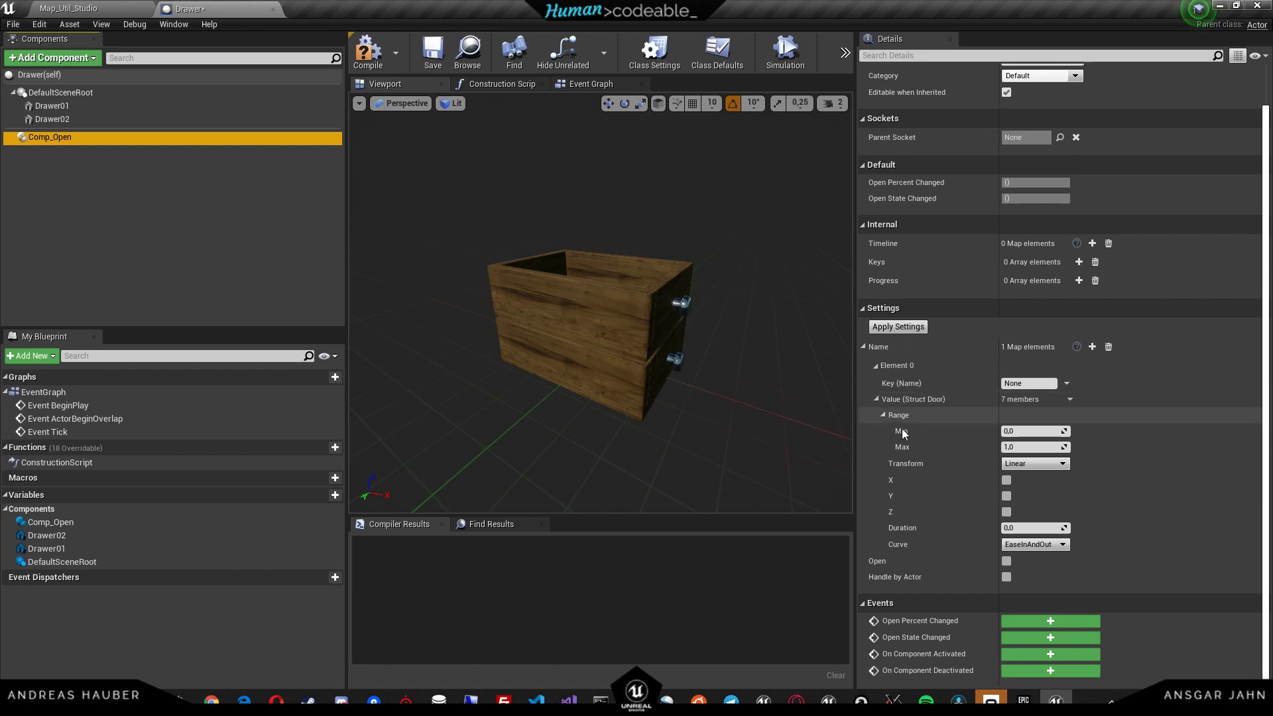
pyautogui.click(876, 367)
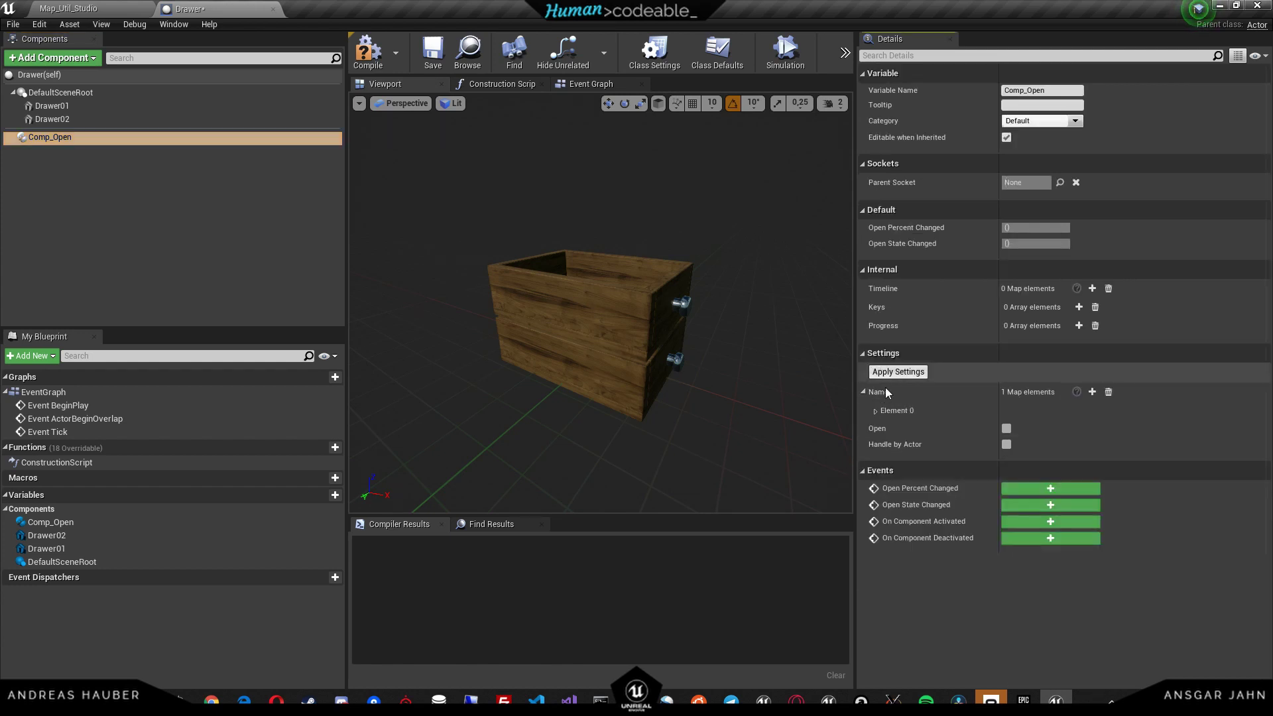
pyautogui.click(863, 392)
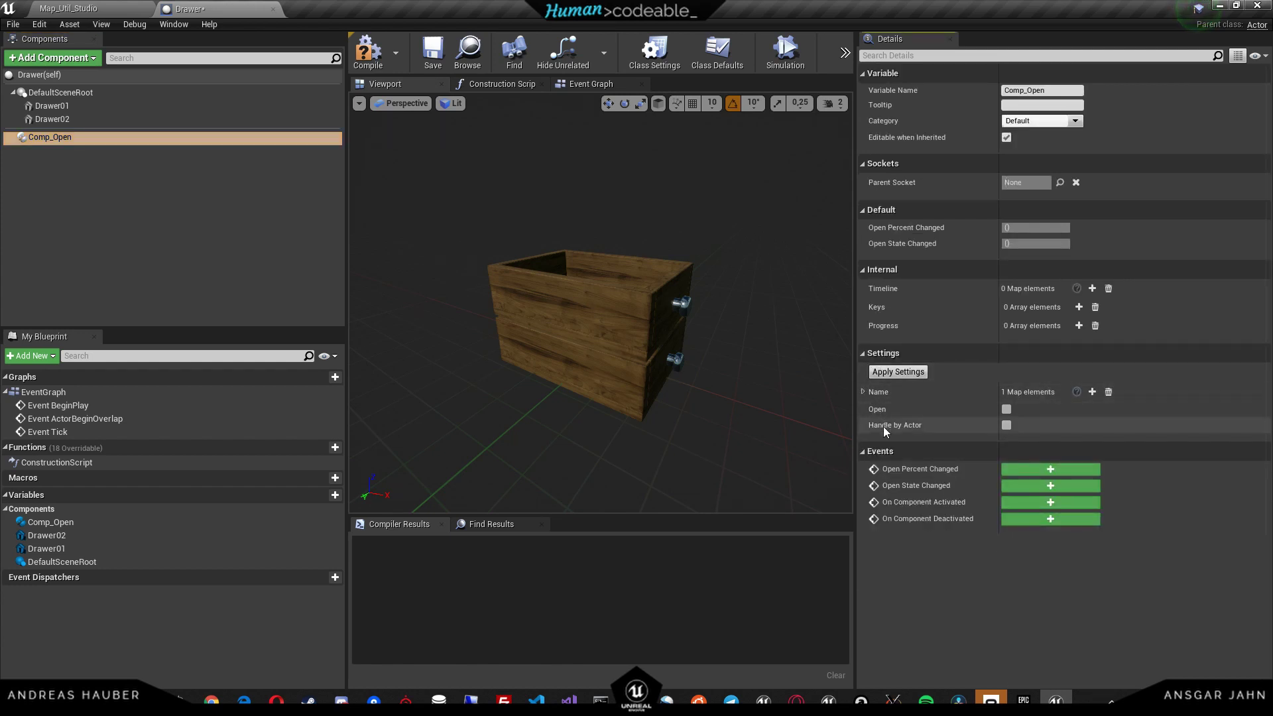
pyautogui.click(863, 392)
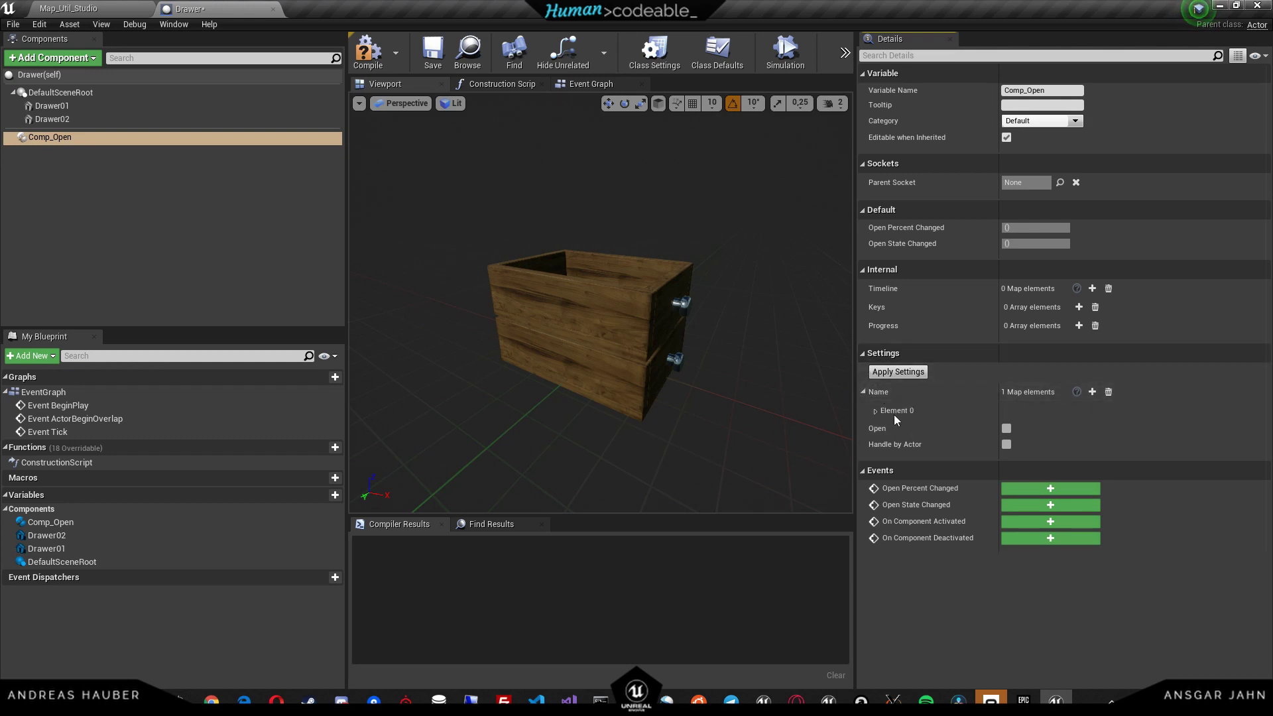
pyautogui.click(875, 411)
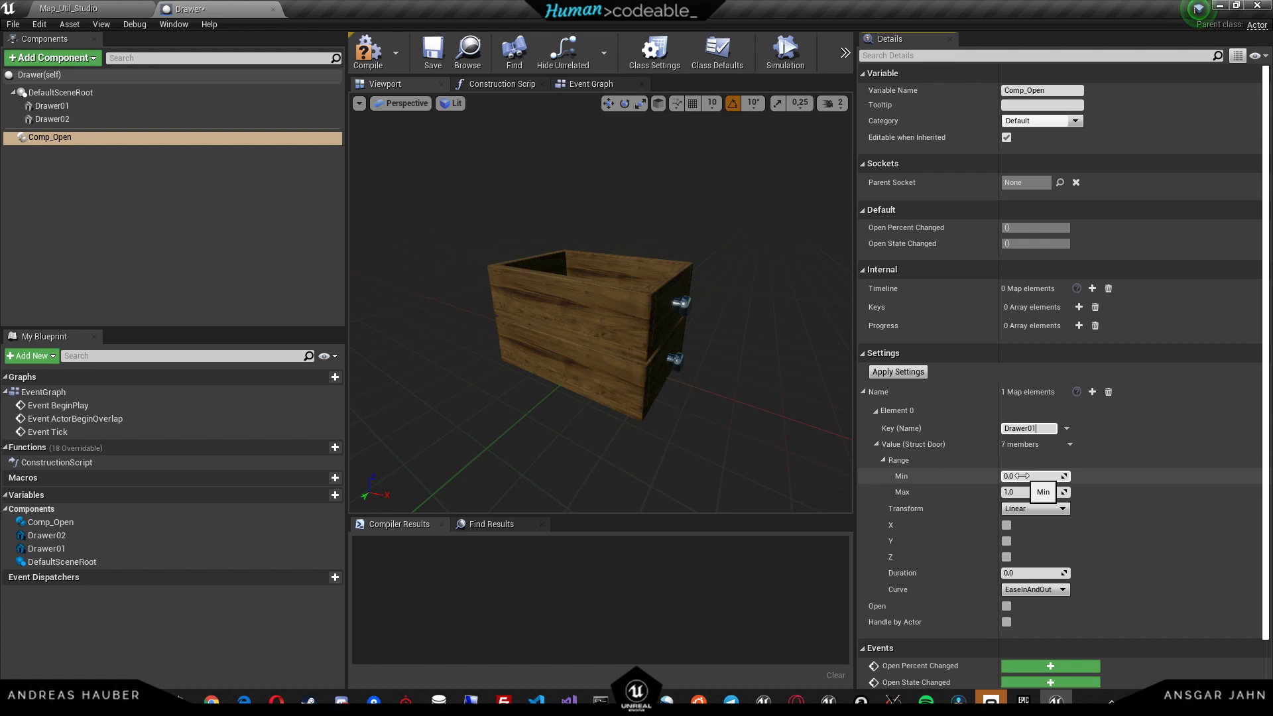
pyautogui.click(631, 370)
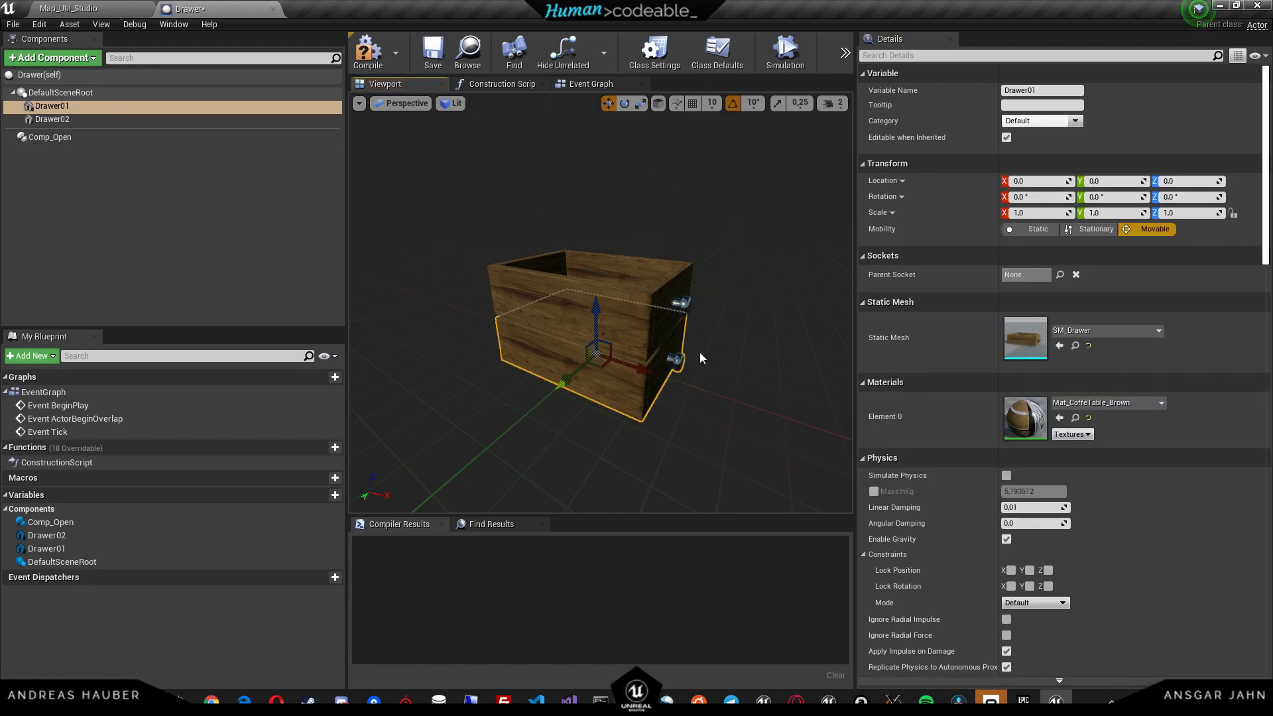
pyautogui.moveTo(635, 369)
pyautogui.mouseDown()
pyautogui.moveTo(762, 376)
pyautogui.moveTo(603, 339)
pyautogui.moveTo(634, 346)
pyautogui.mouseUp()
pyautogui.click(37, 139)
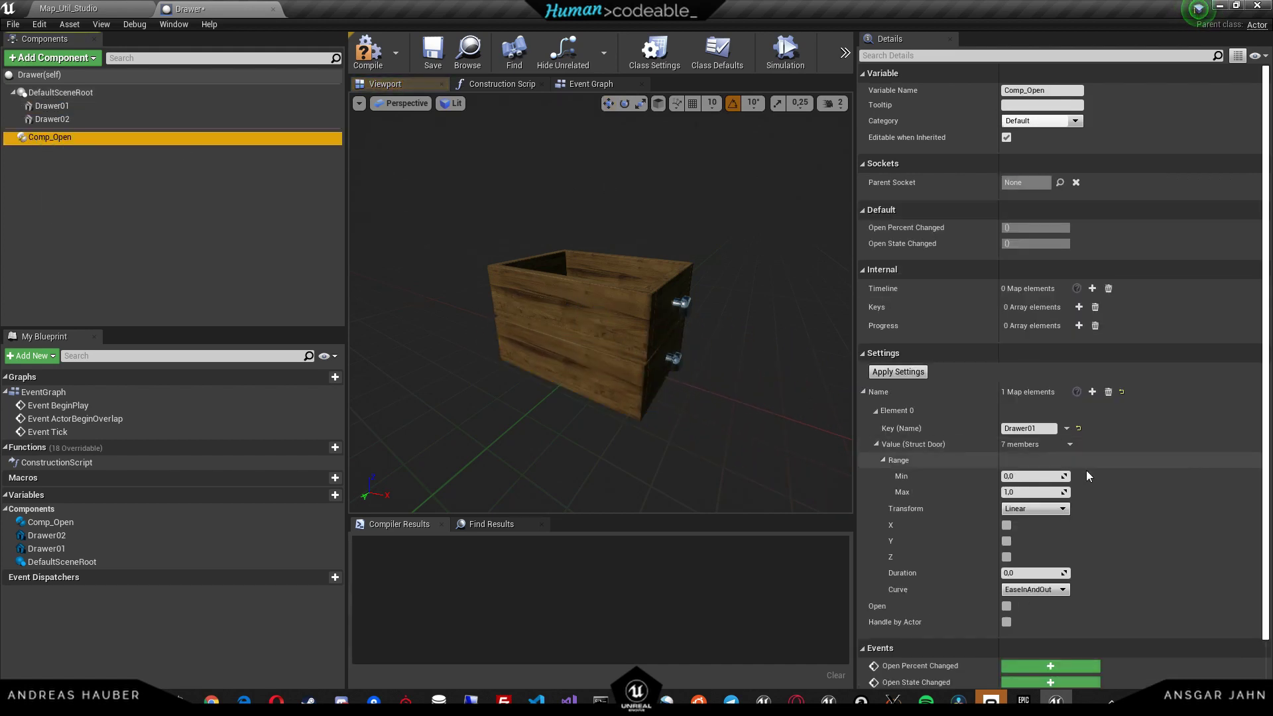
# Set the Drawer01 entry's Range Max to 30 and keep the EaseInAndOut curve
pyautogui.click(1020, 492)
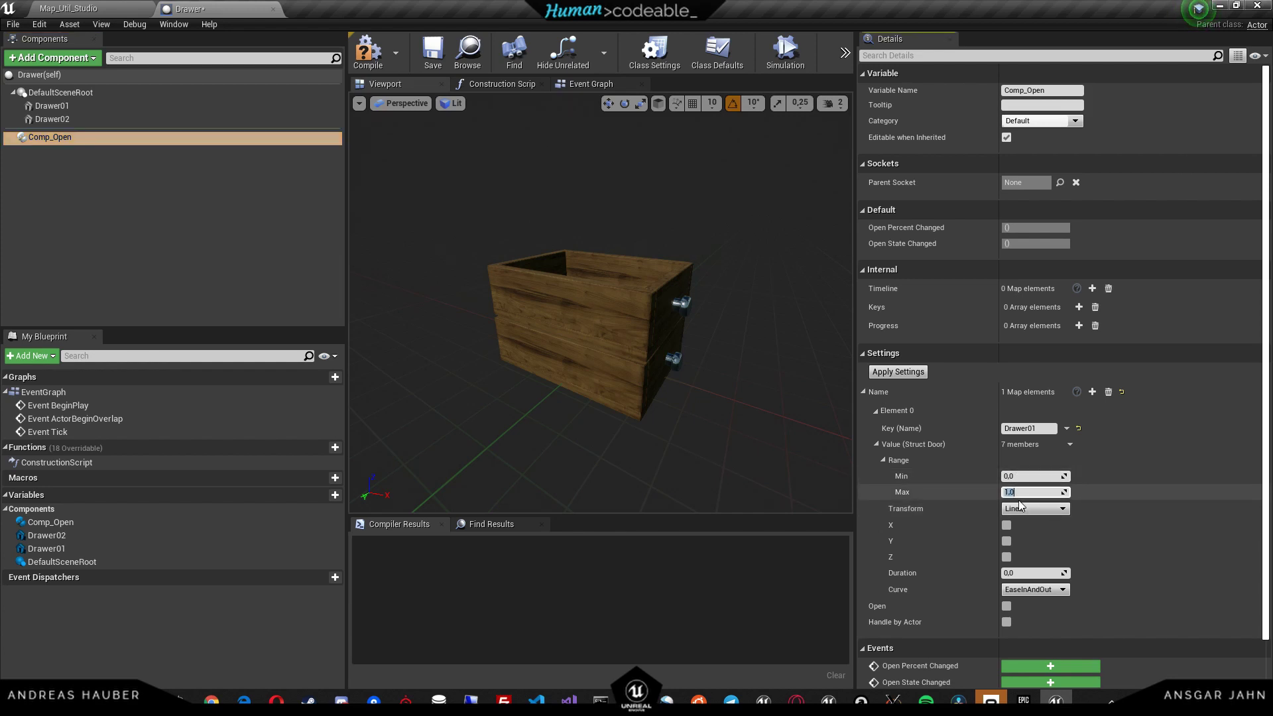
pyautogui.write('30')
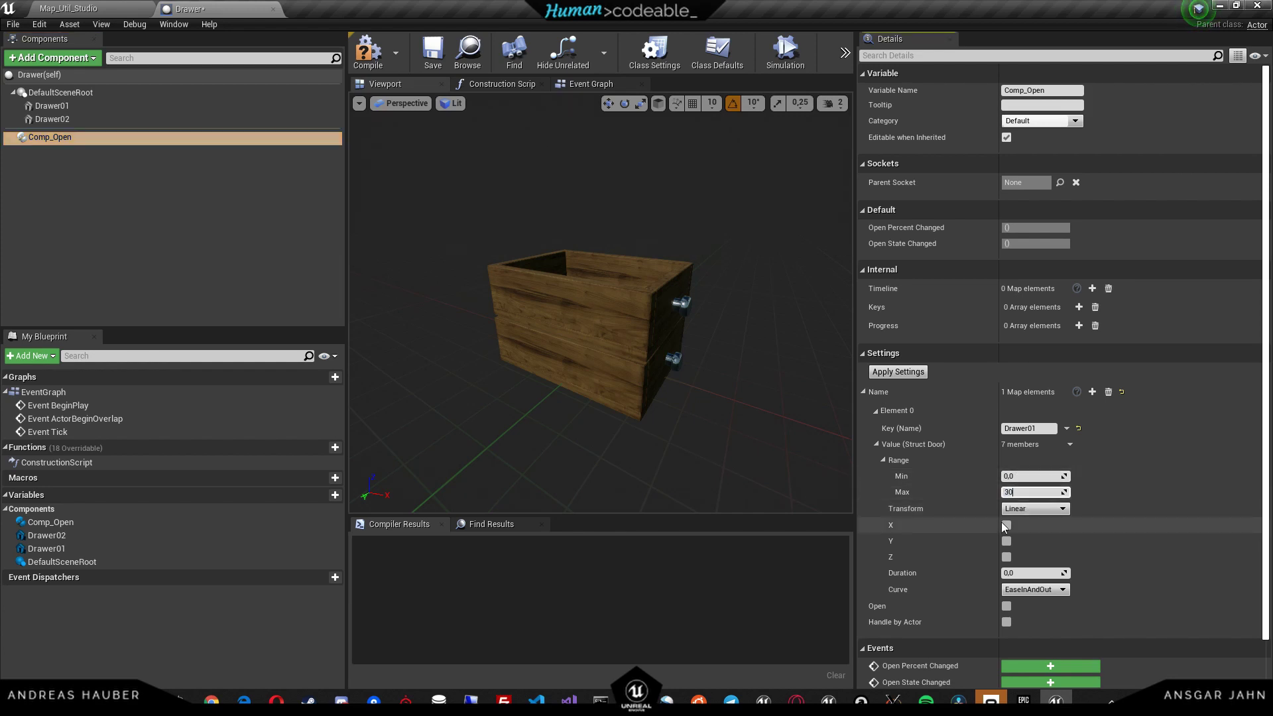
pyautogui.press('Return')
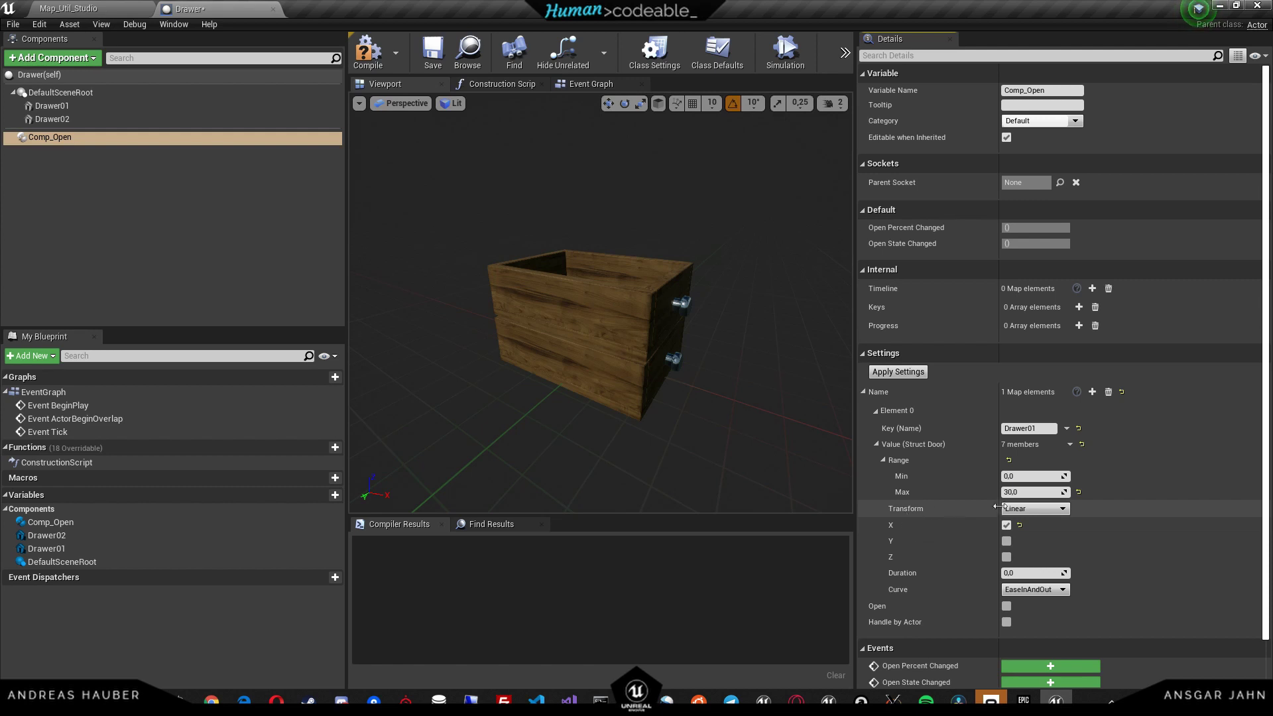
pyautogui.click(1029, 512)
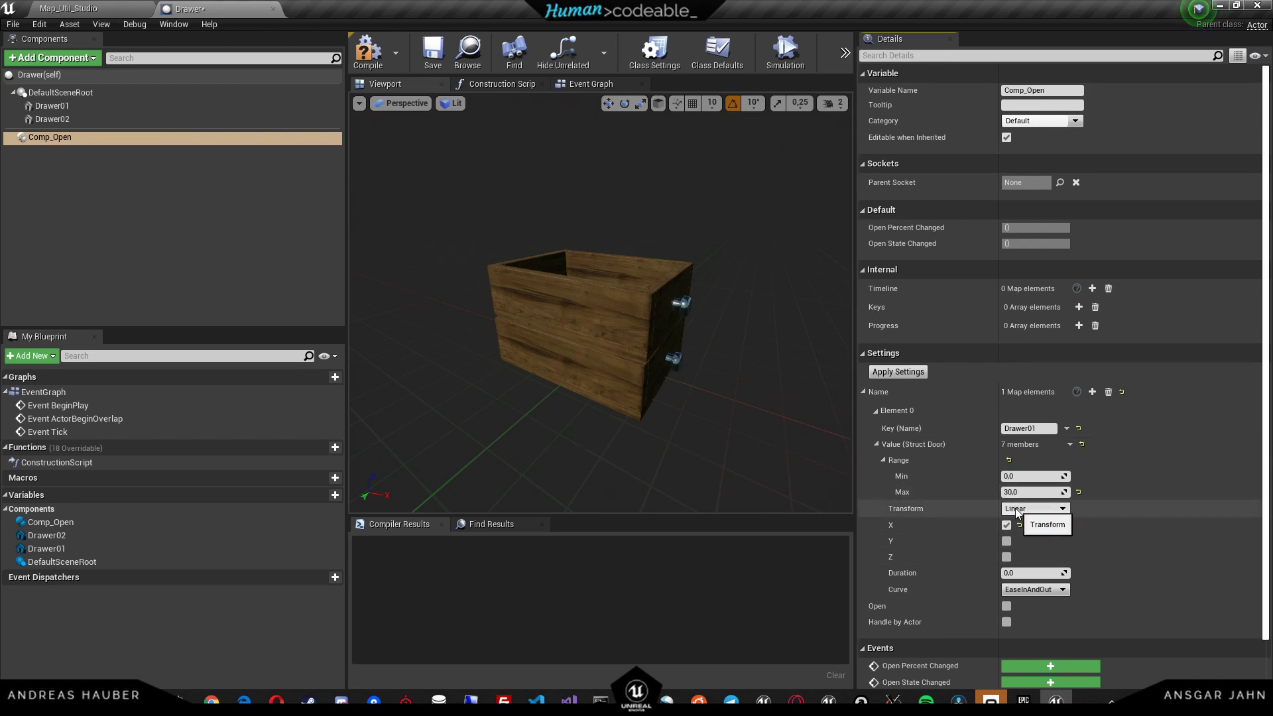
pyautogui.scroll(-2, 1017, 512)
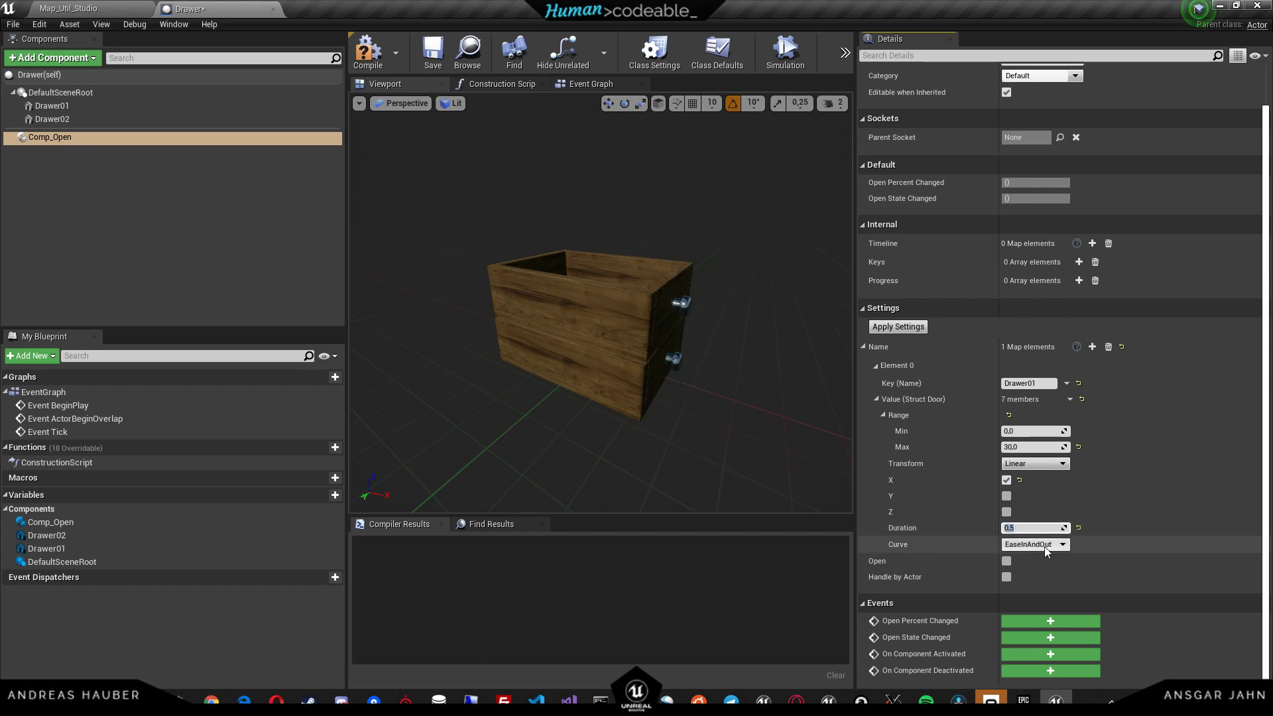
pyautogui.click(1018, 548)
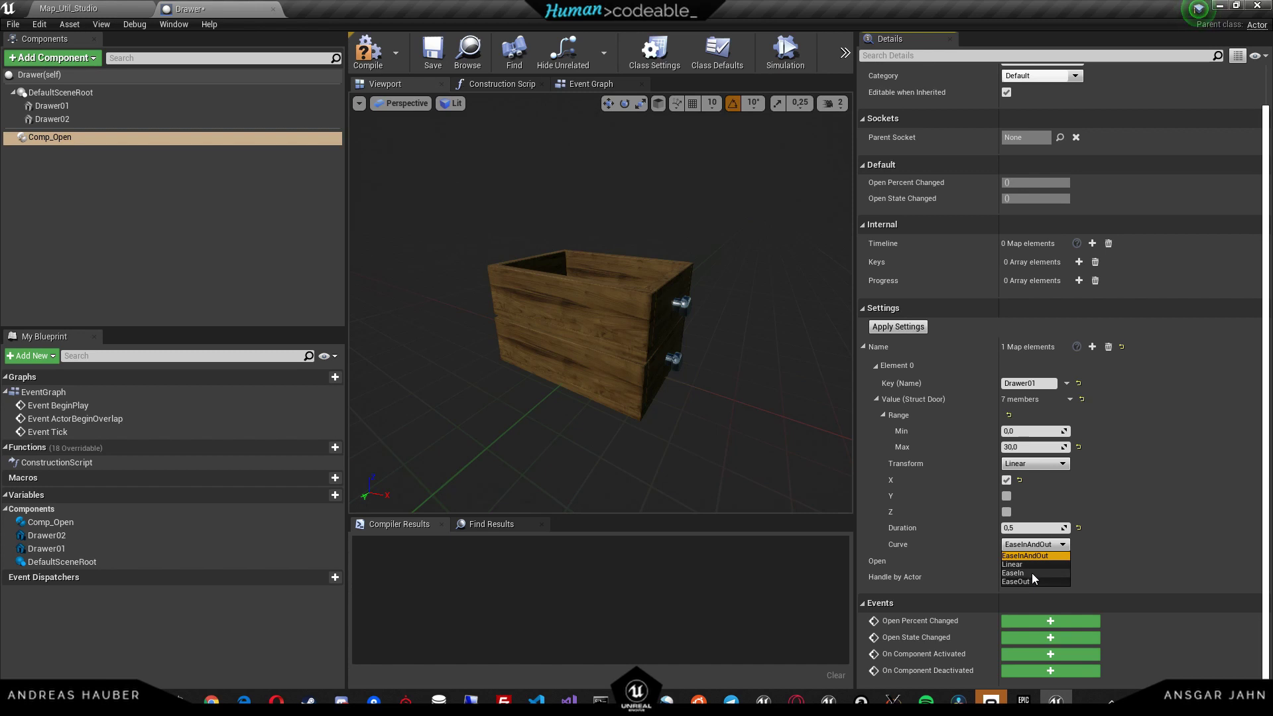
pyautogui.click(1048, 555)
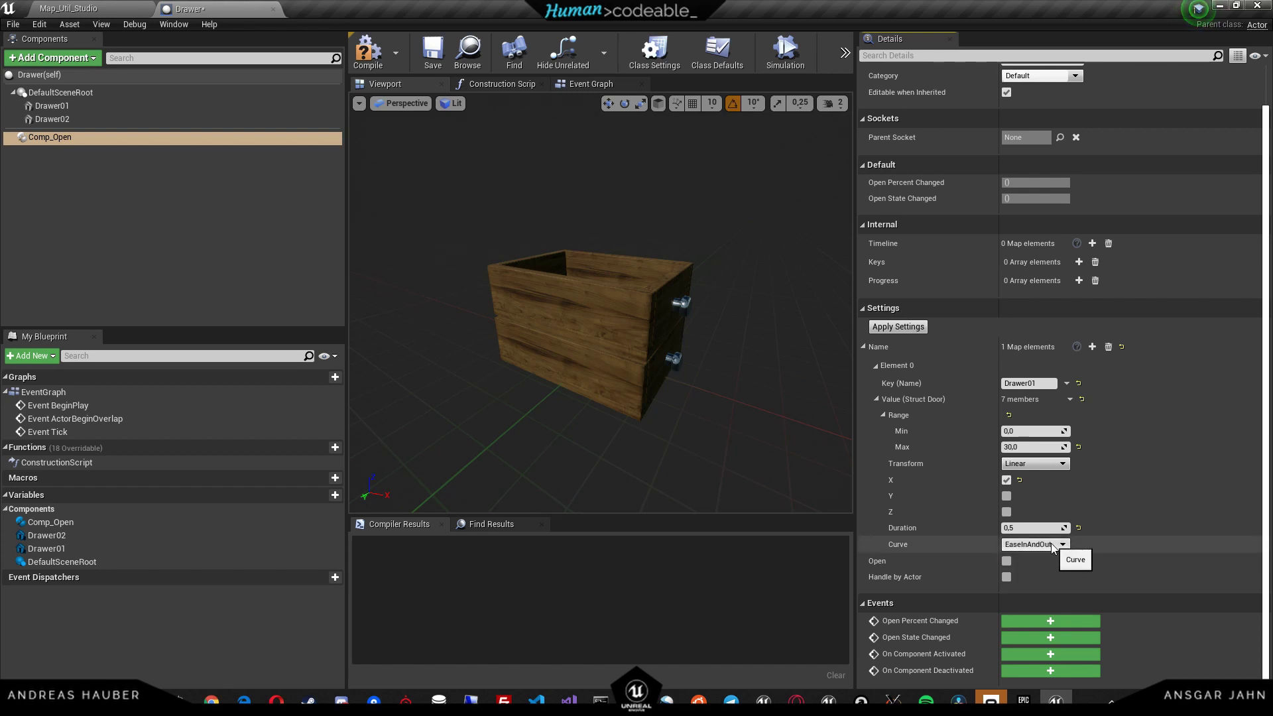
# Save and compile the Drawer blueprint
pyautogui.click(433, 53)
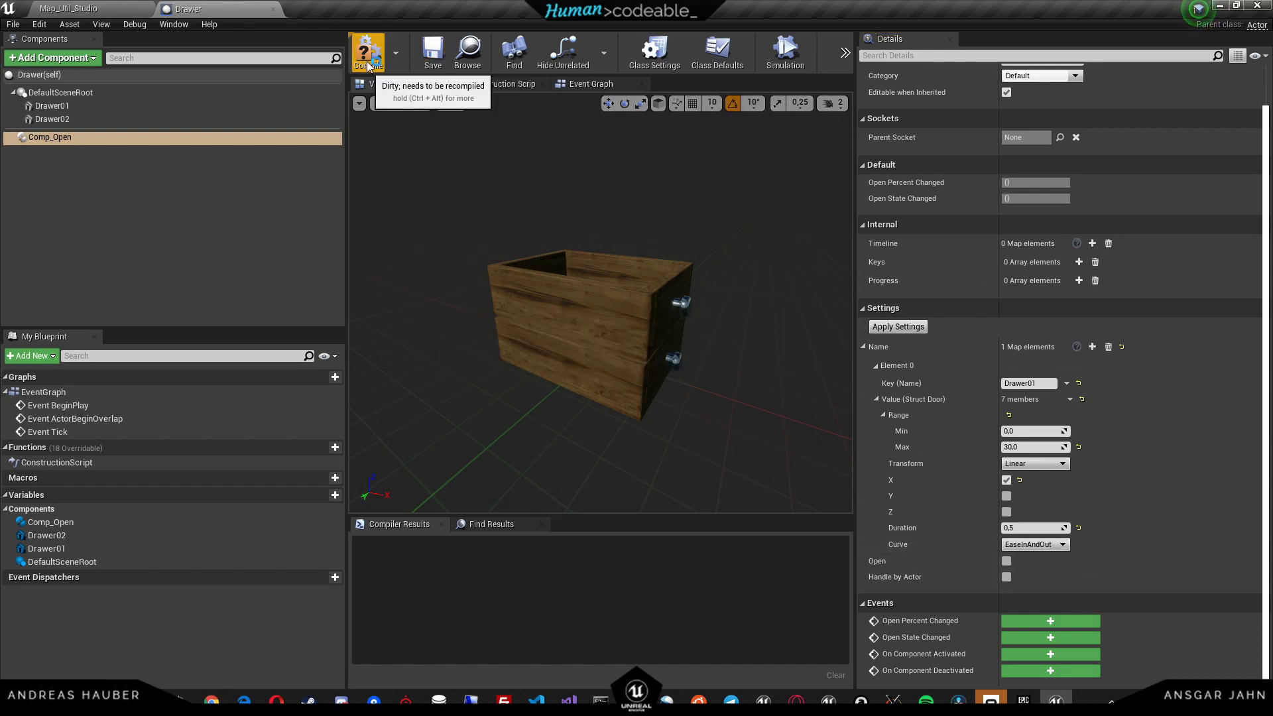
pyautogui.click(368, 65)
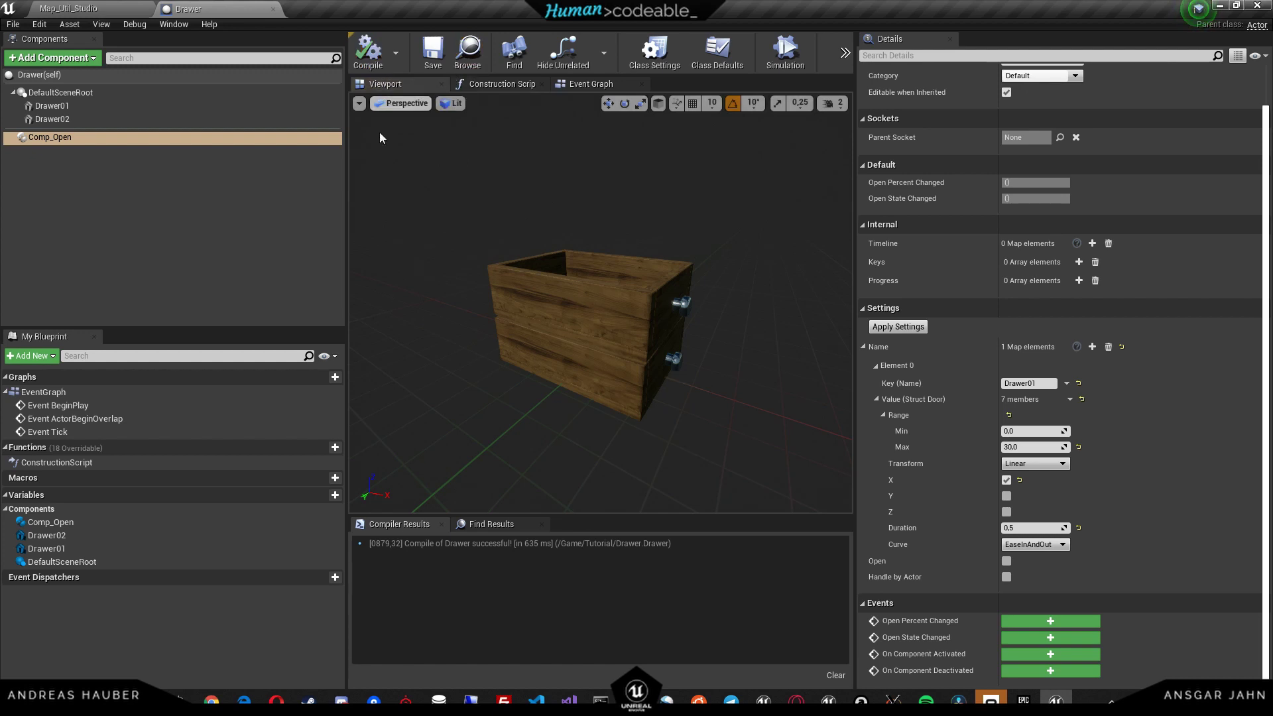
pyautogui.click(183, 186)
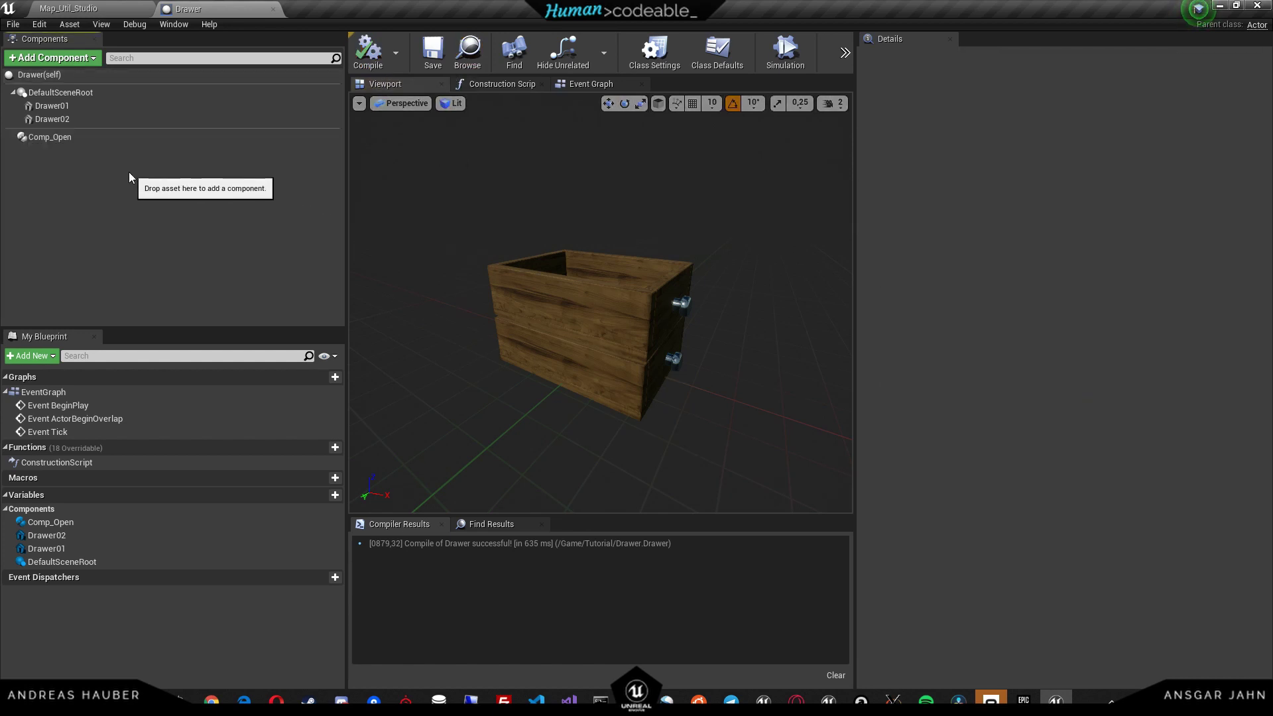
# Add a Comp_Select component with its Settings Type set to Open, then save
pyautogui.click(77, 61)
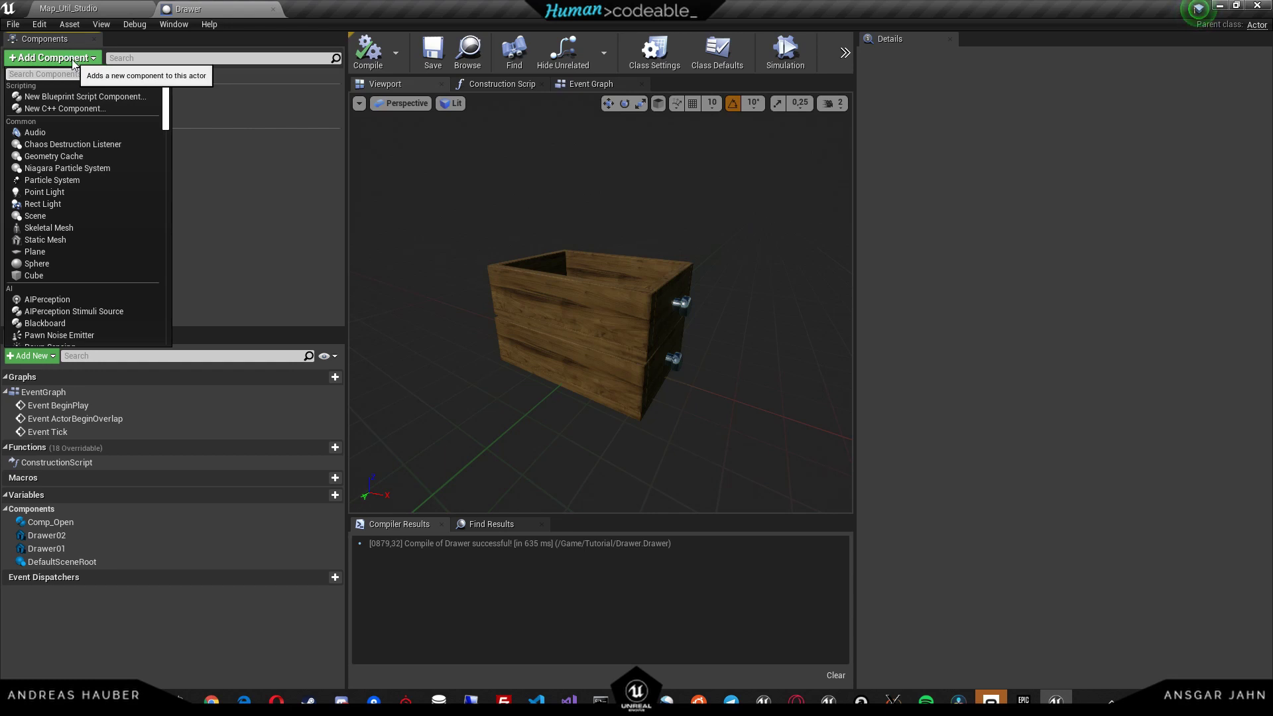
pyautogui.write('sele')
pyautogui.click(68, 98)
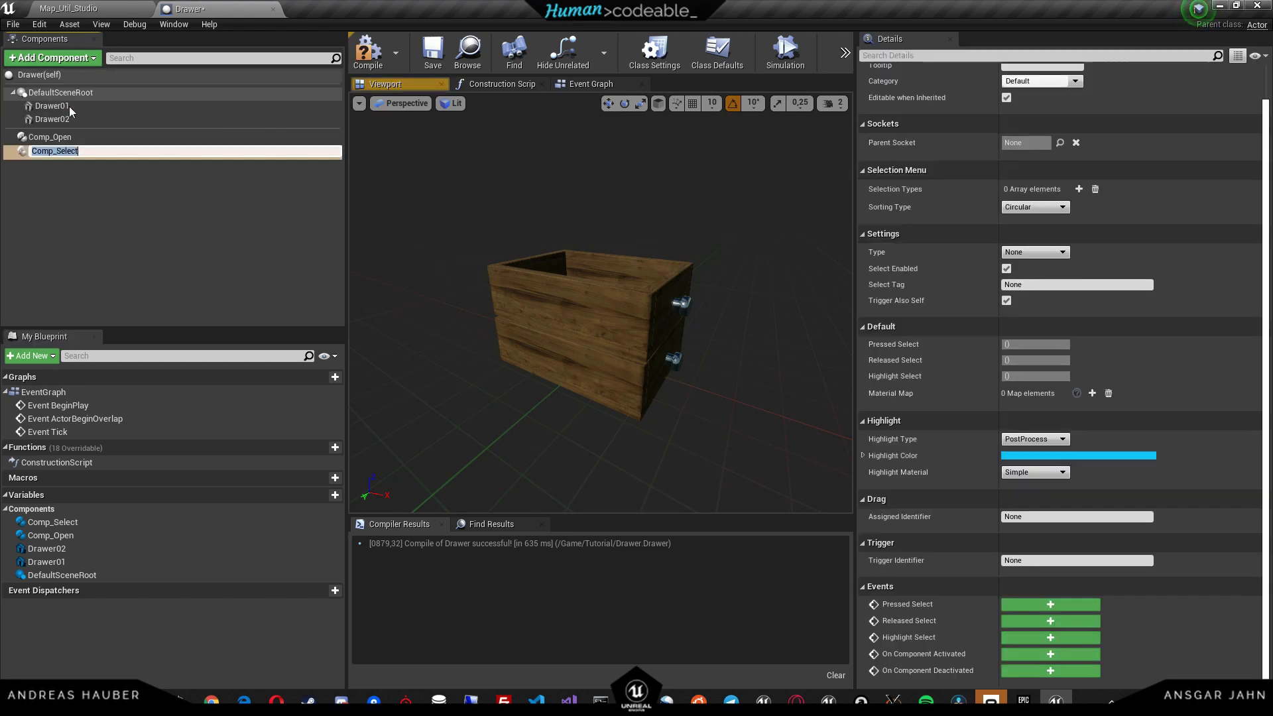
pyautogui.click(83, 169)
pyautogui.click(78, 152)
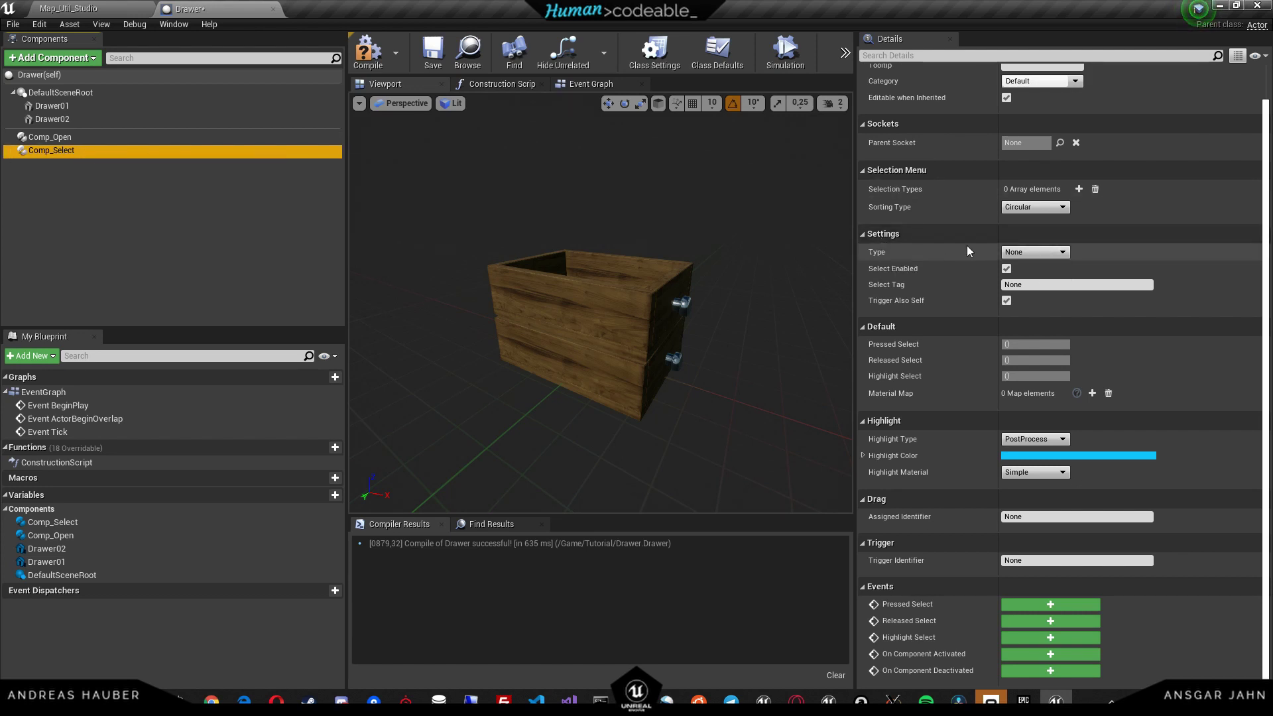
pyautogui.click(1042, 252)
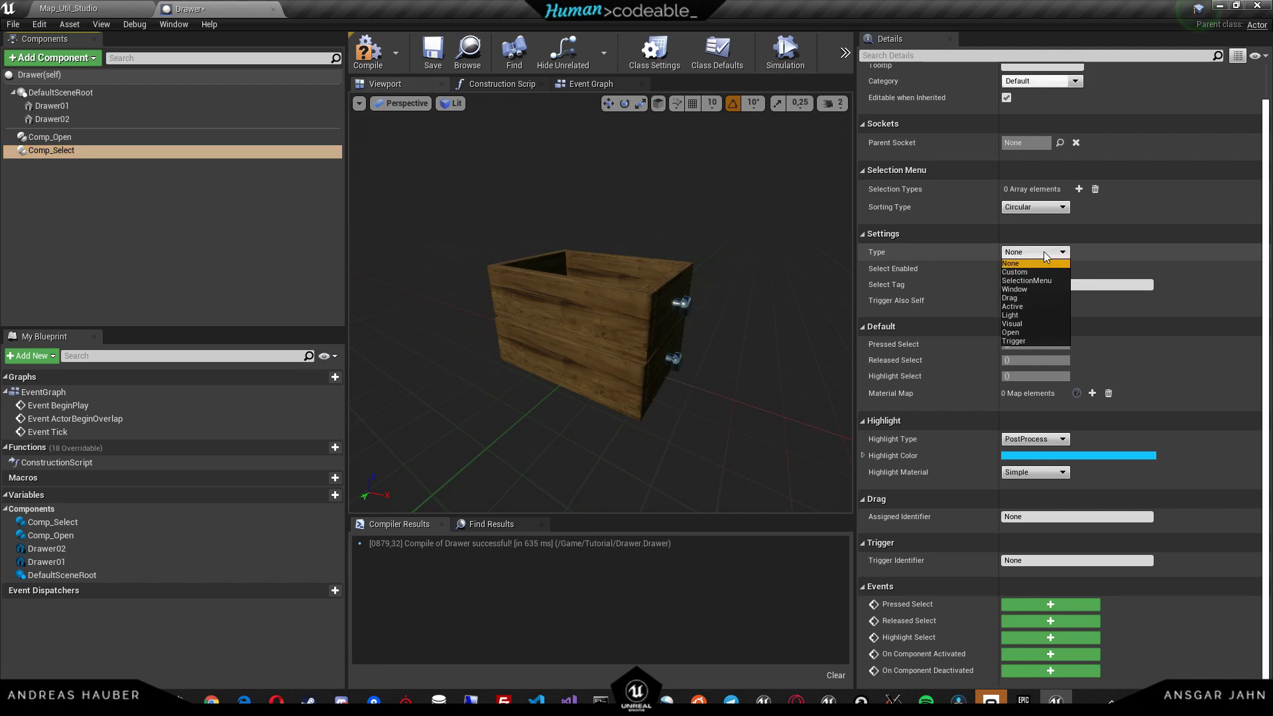
pyautogui.click(1014, 333)
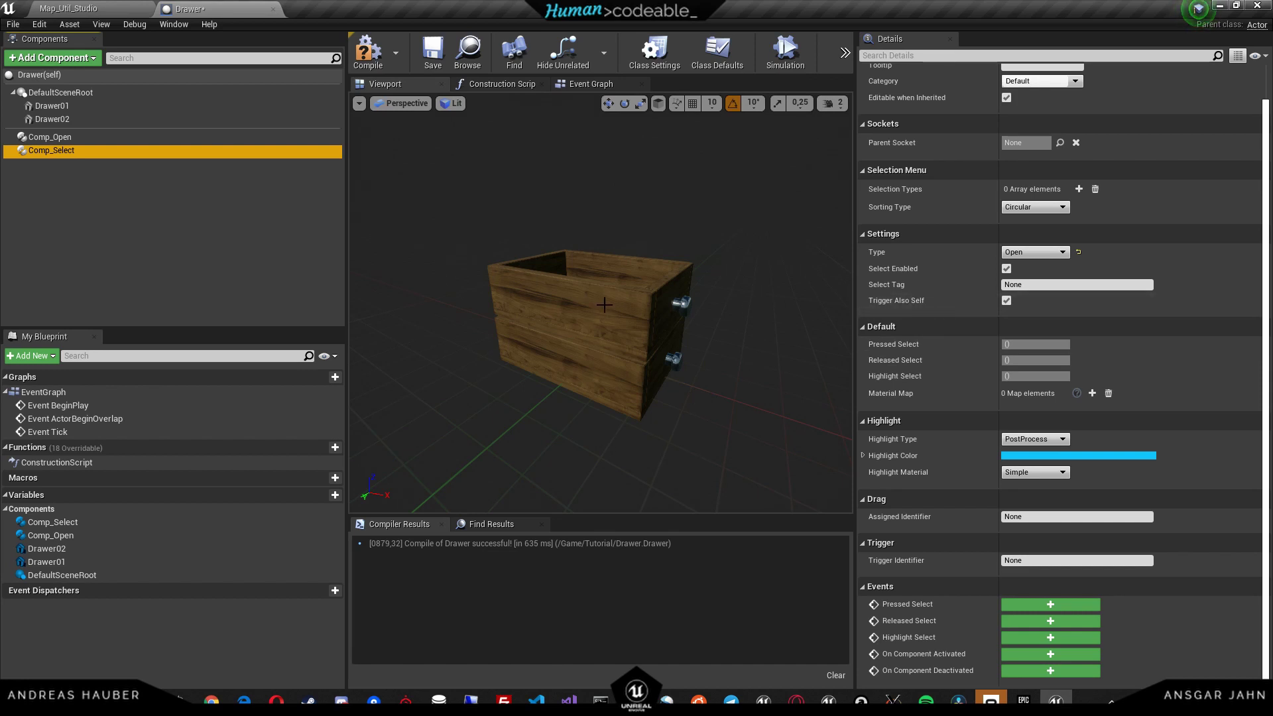
pyautogui.click(432, 58)
# Compile, check Comp_Open's Drawer01 key, then select the Drawer01 mesh component
pyautogui.click(377, 58)
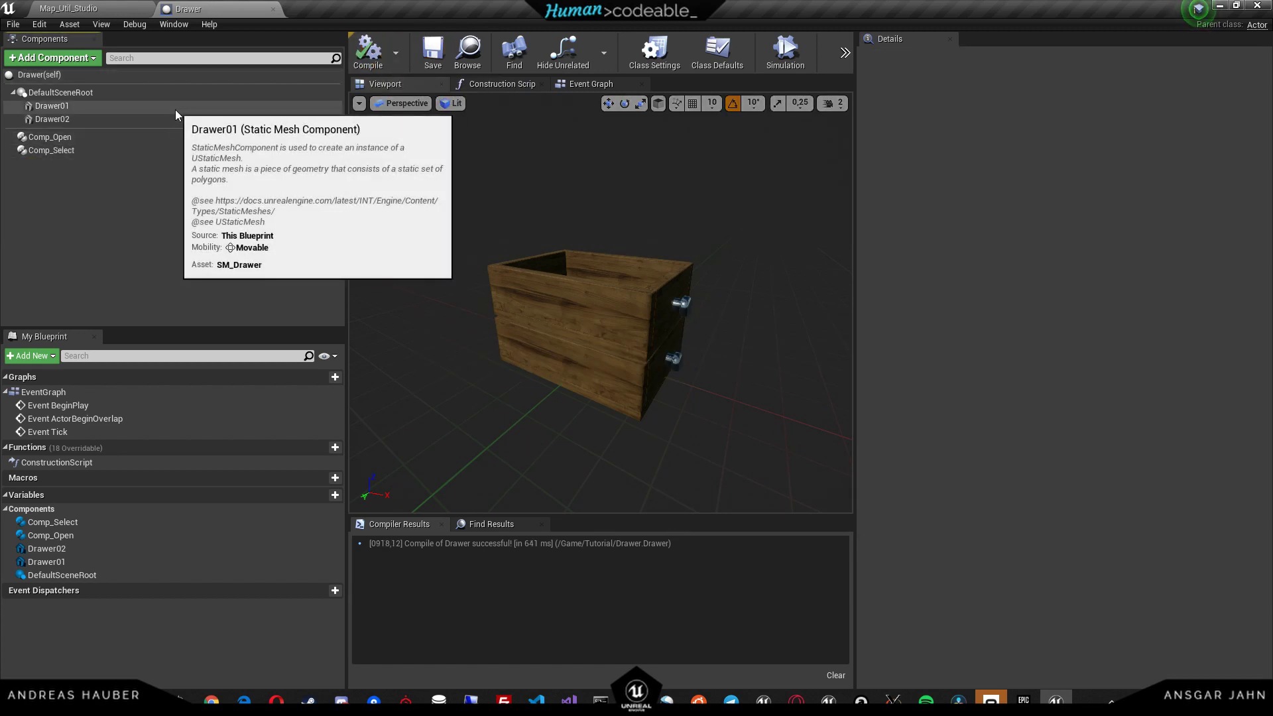
pyautogui.click(146, 138)
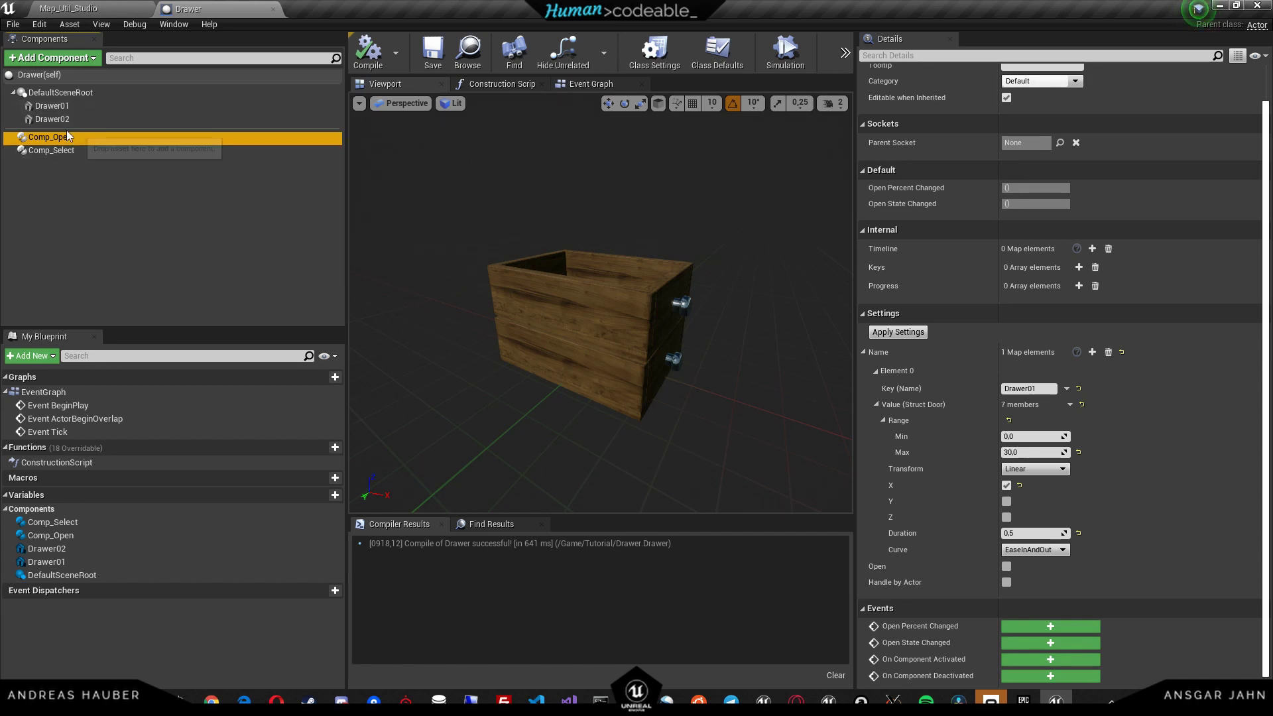
pyautogui.click(1016, 390)
pyautogui.hotkey('ctrl', 'c')
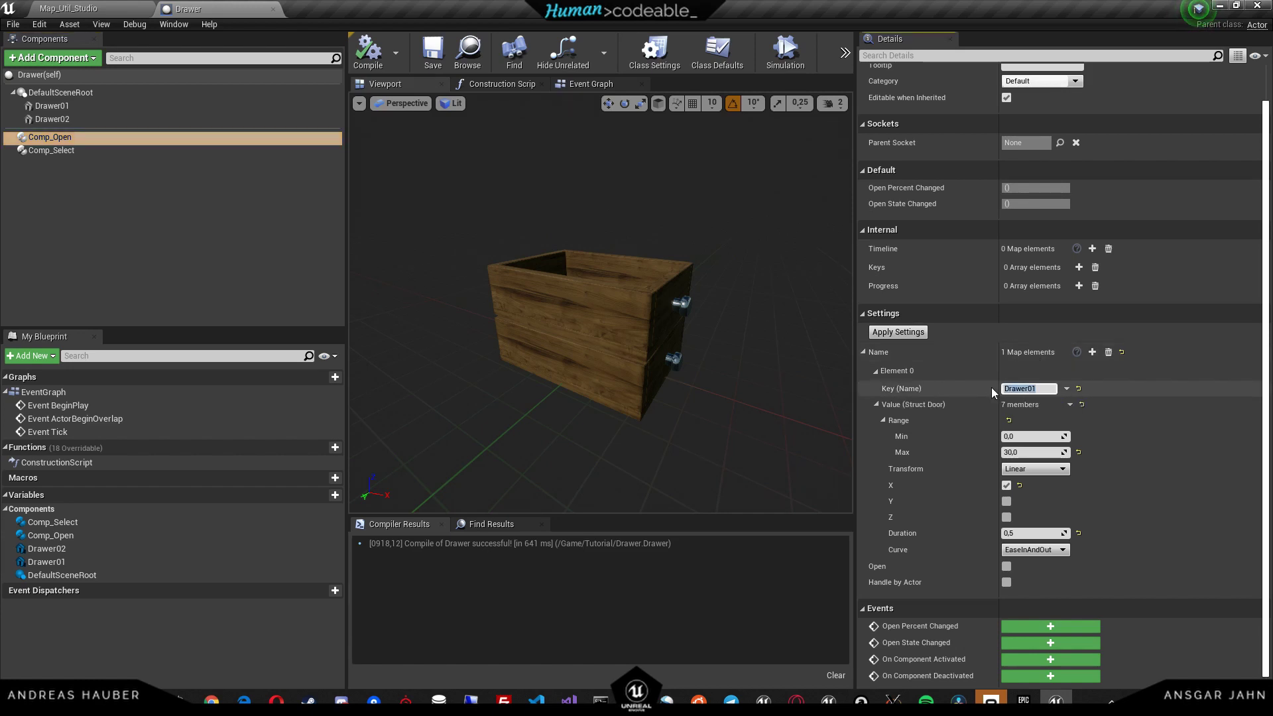
pyautogui.click(114, 110)
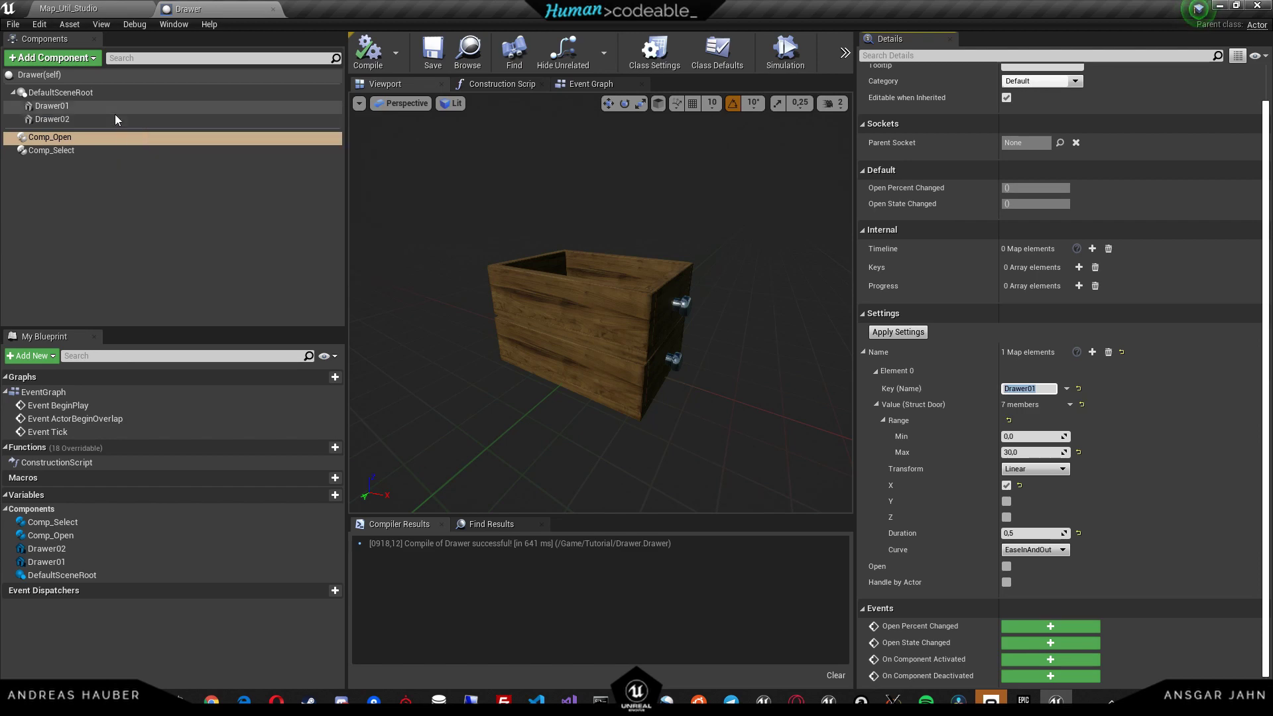
# Add a component tag Drawer01 to the Drawer01 mesh
pyautogui.scroll(-8, 1101, 322)
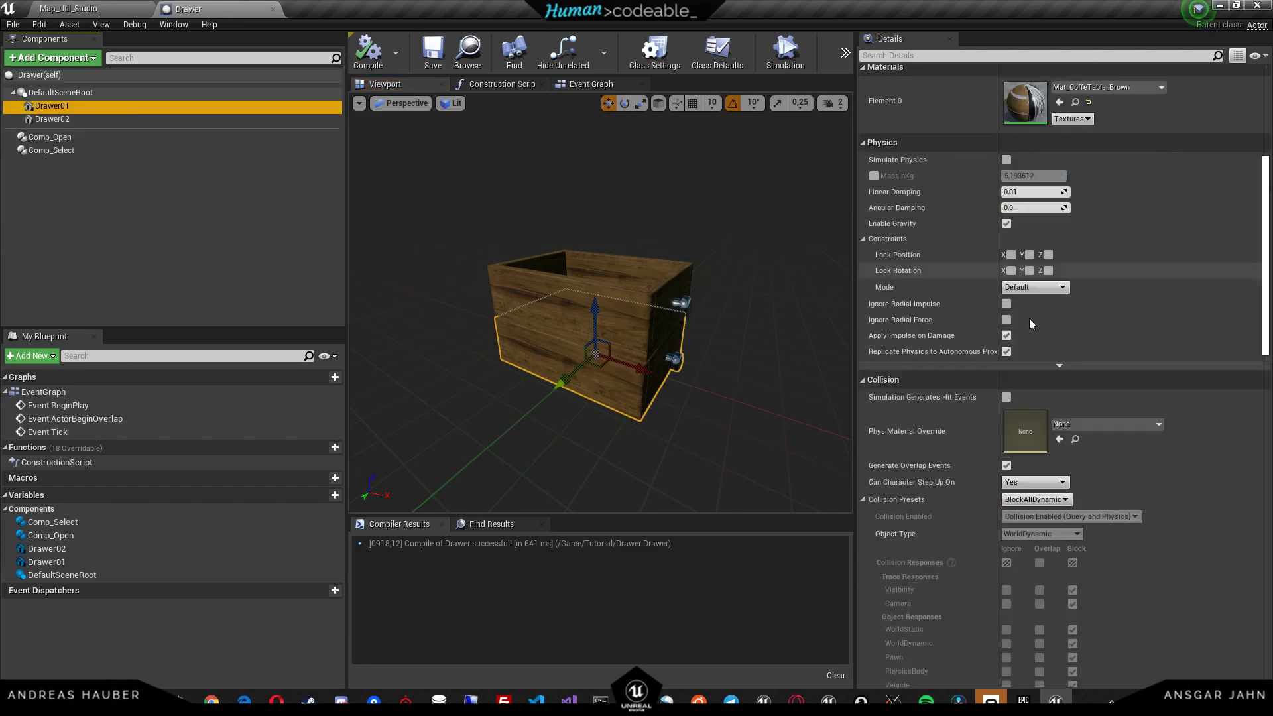
pyautogui.scroll(-8, 1029, 318)
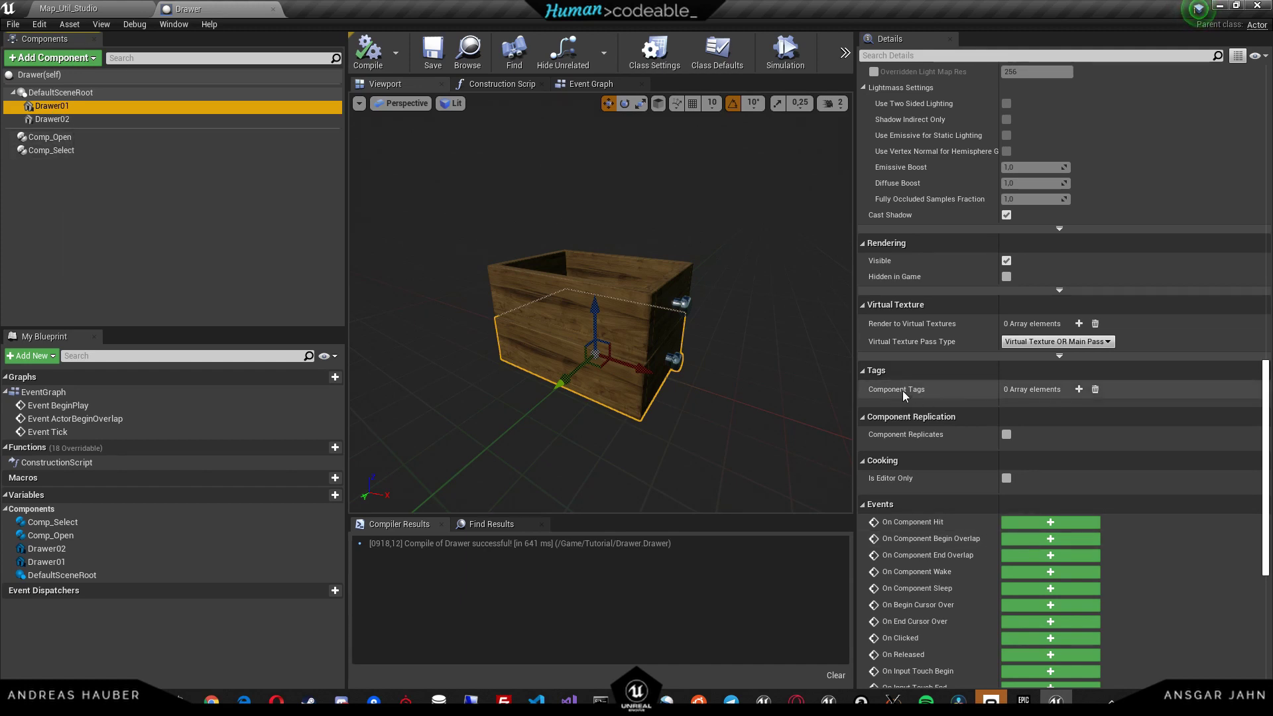
pyautogui.click(1079, 389)
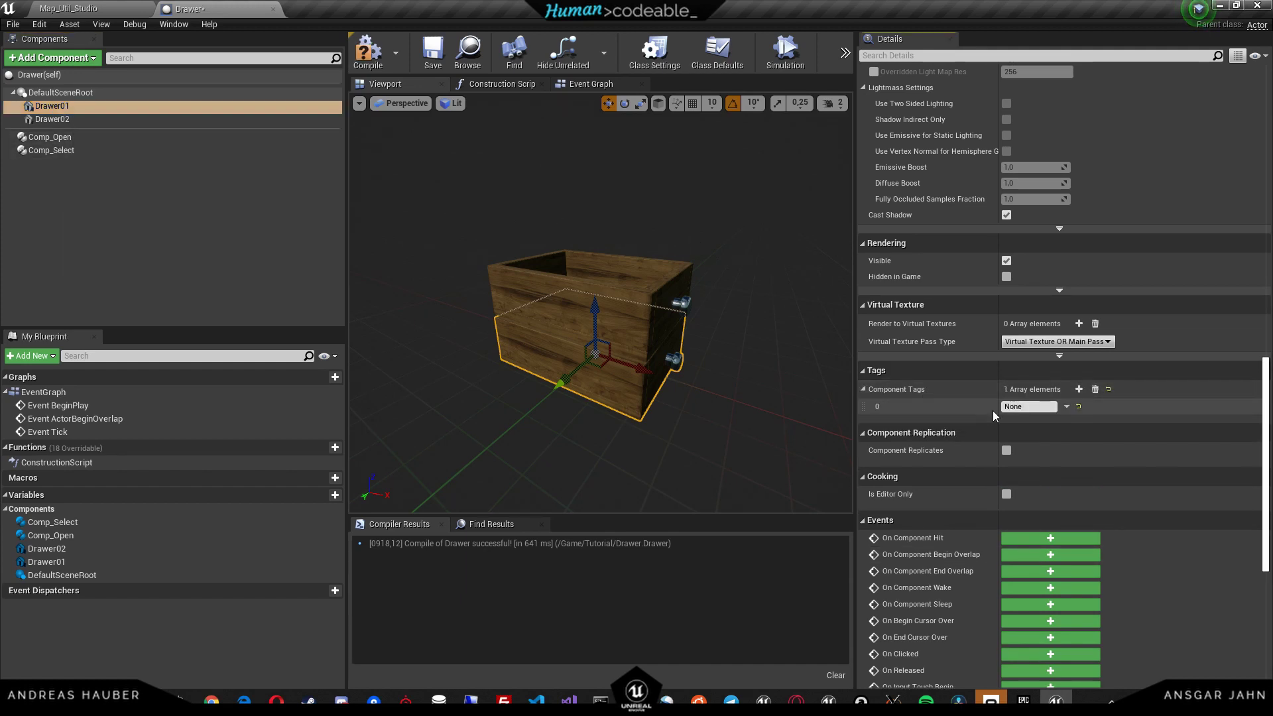
pyautogui.click(1028, 406)
pyautogui.hotkey('ctrl', 'v')
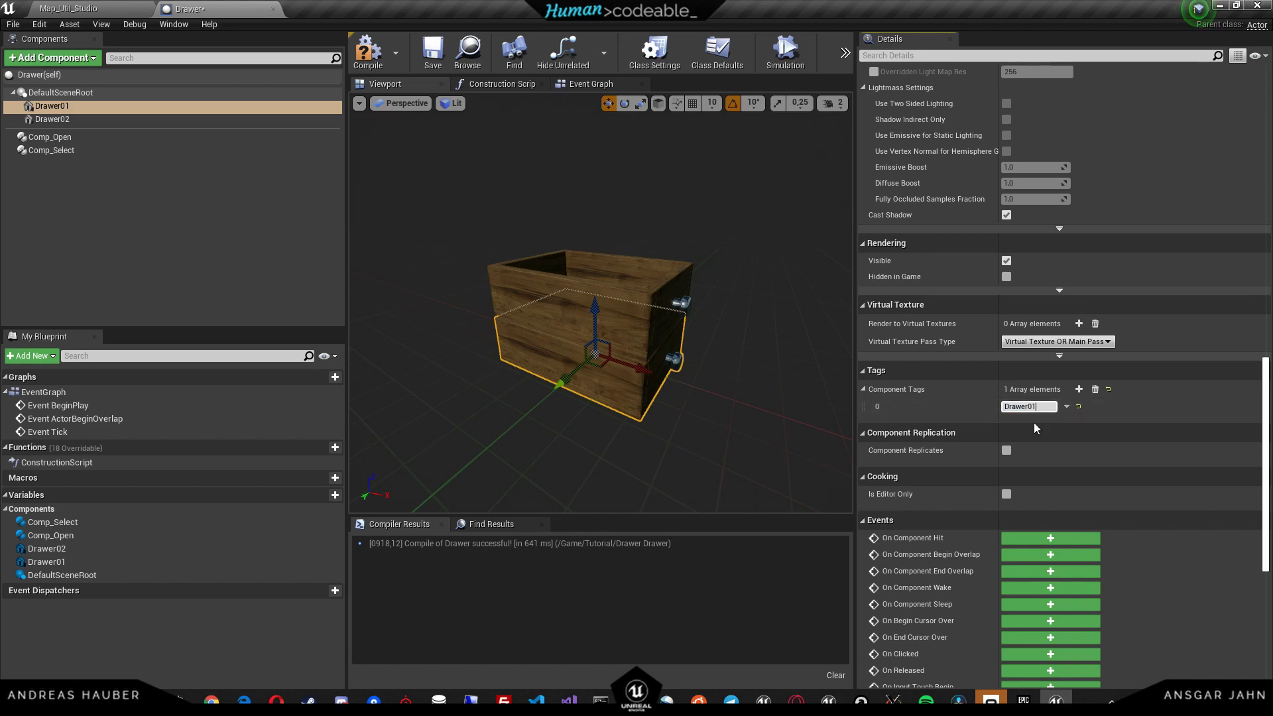
pyautogui.press('Return')
# Save and recompile, then confirm Comp_Open's Drawer01 key matches the tag
pyautogui.click(433, 50)
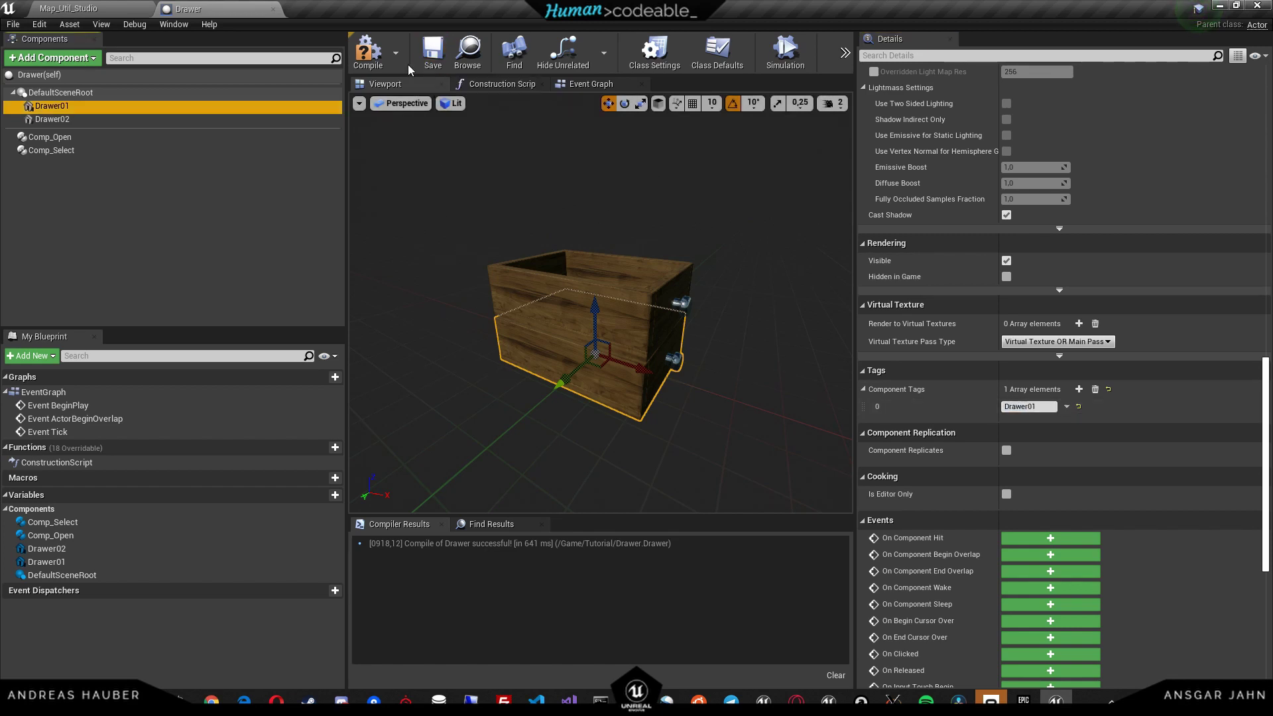
pyautogui.click(369, 53)
pyautogui.click(50, 136)
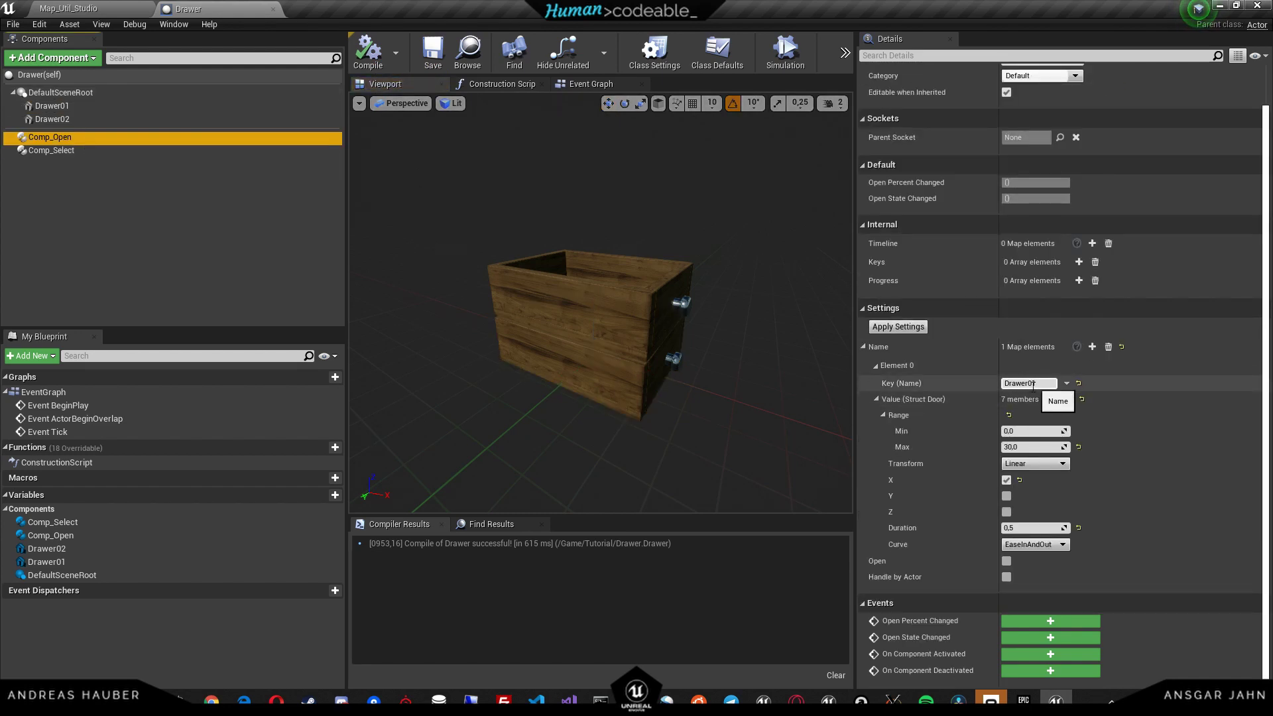
pyautogui.click(1037, 385)
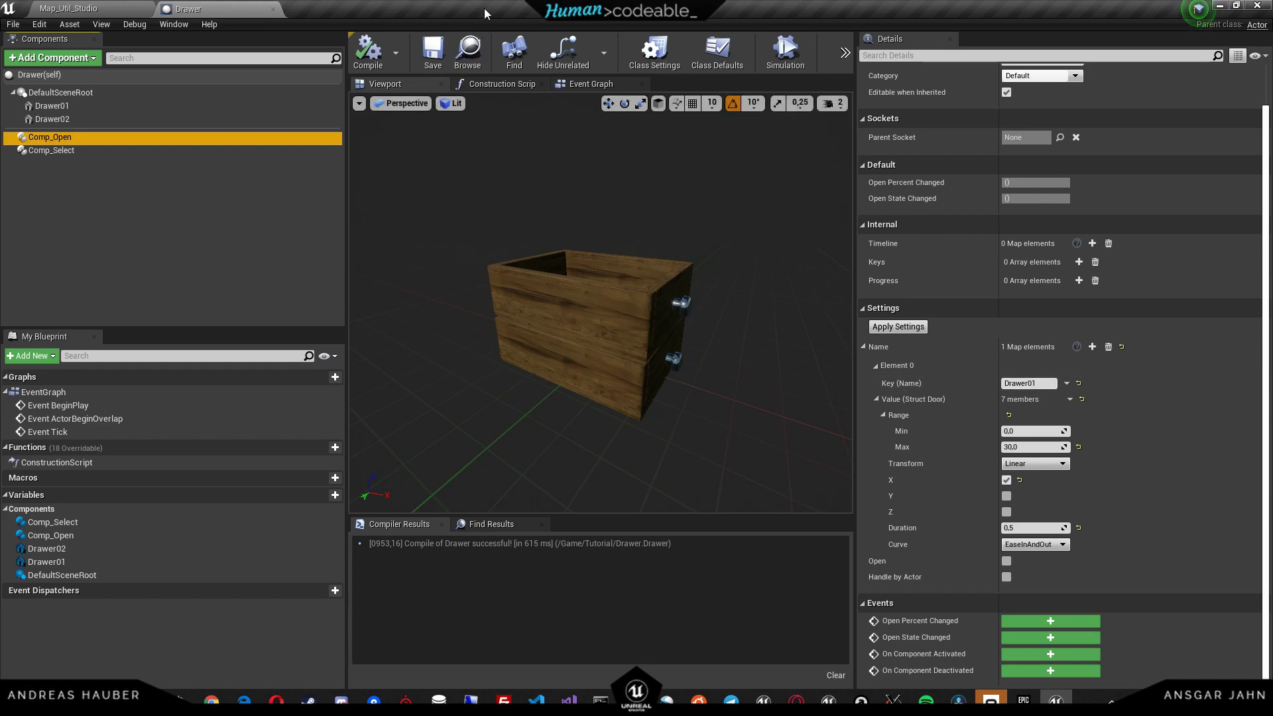
# Place a Drawer actor on the studio floor near the green screen
pyautogui.click(101, 8)
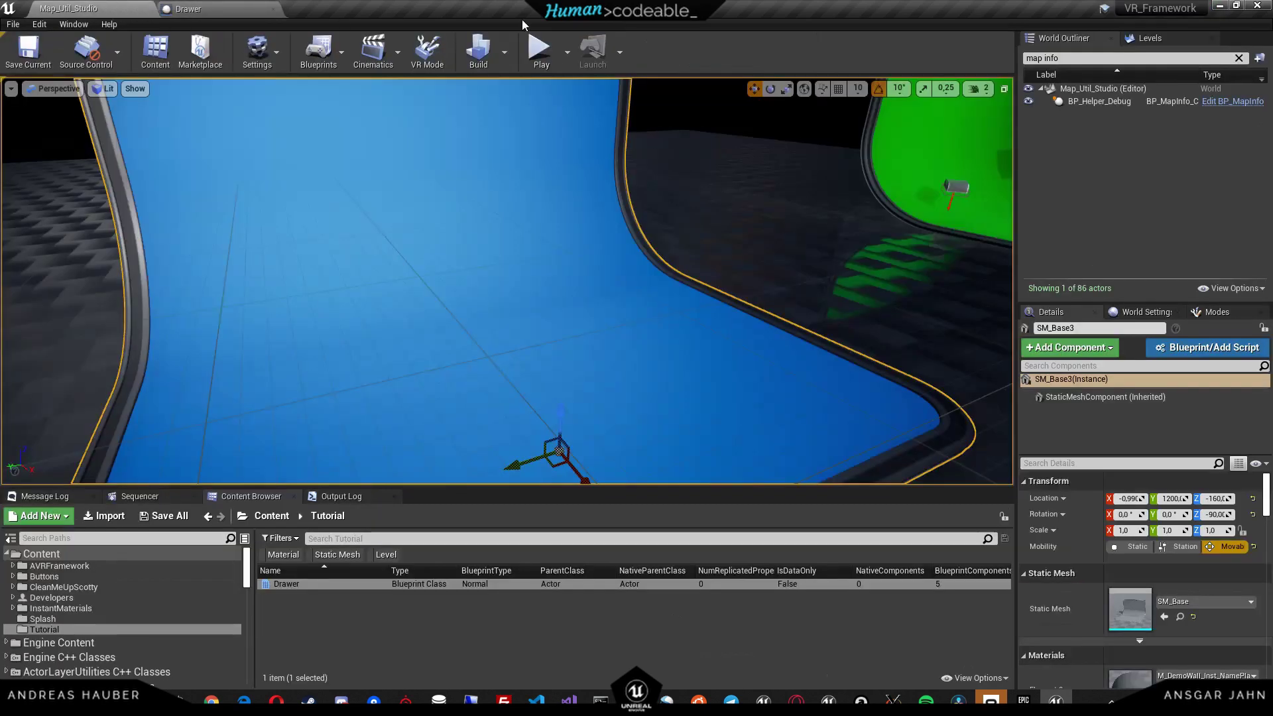
pyautogui.click(566, 55)
pyautogui.click(563, 64)
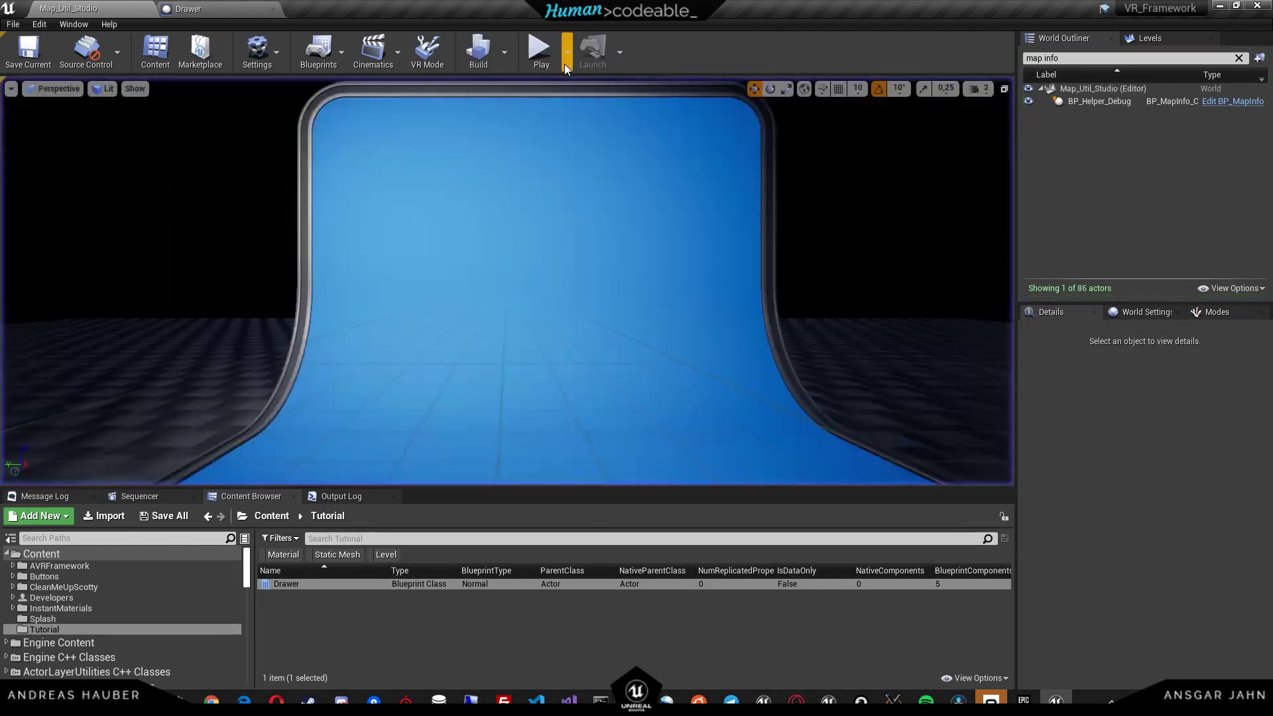
pyautogui.moveTo(287, 583); pyautogui.dragTo(535, 440)
pyautogui.moveTo(535, 440); pyautogui.dragTo(597, 435, button='right')
pyautogui.moveTo(398, 291); pyautogui.dragTo(594, 244)
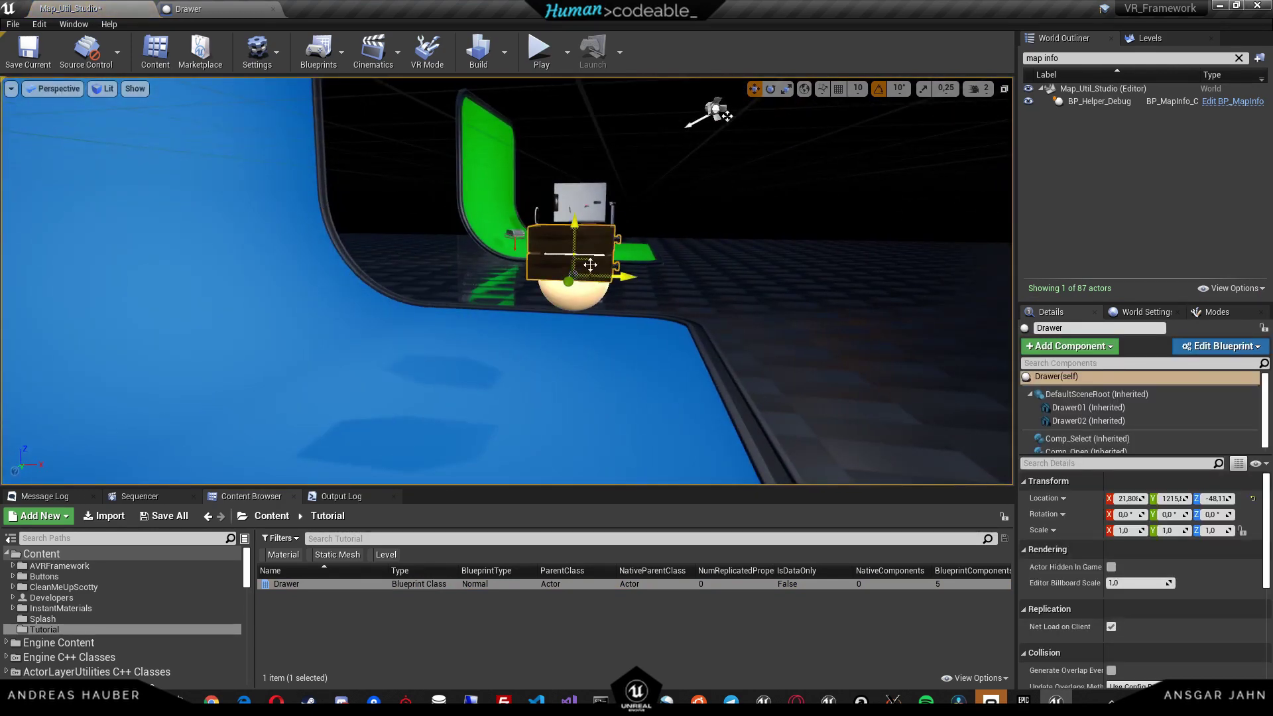
# Play the level and click the drawer repeatedly to toggle it open and shut
pyautogui.click(538, 50)
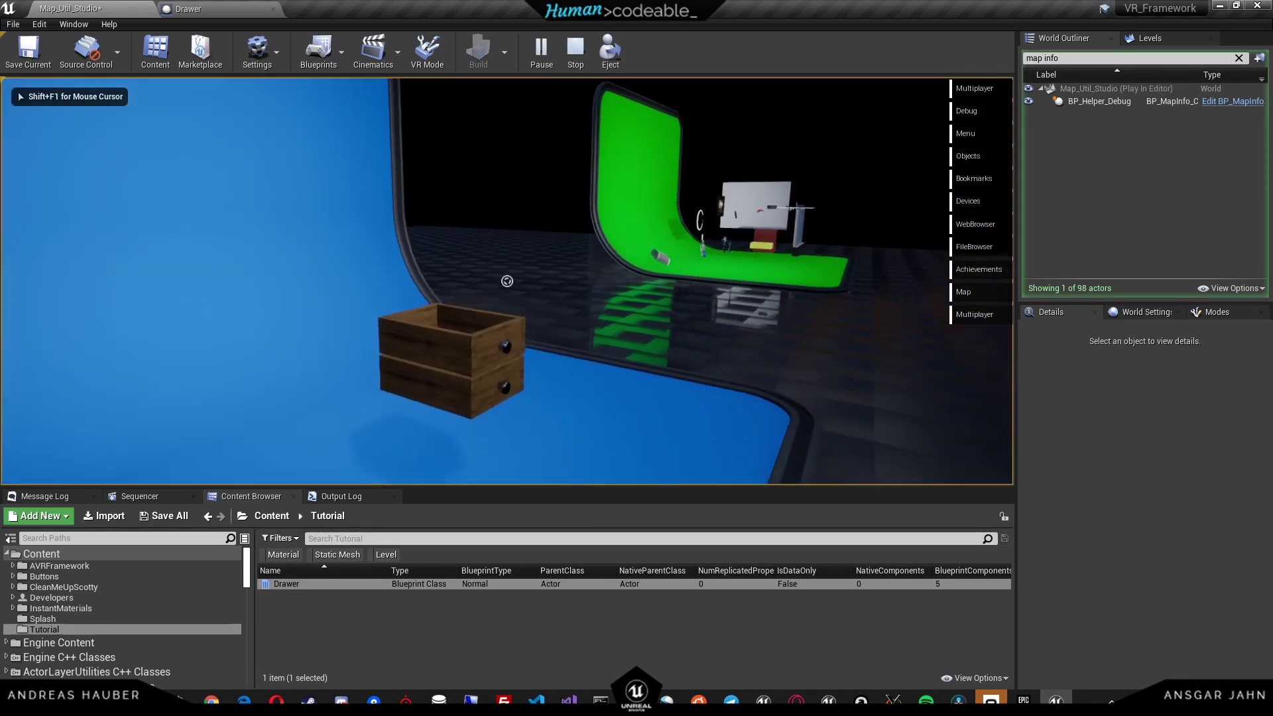
pyautogui.hotkey('shift', 'F1')
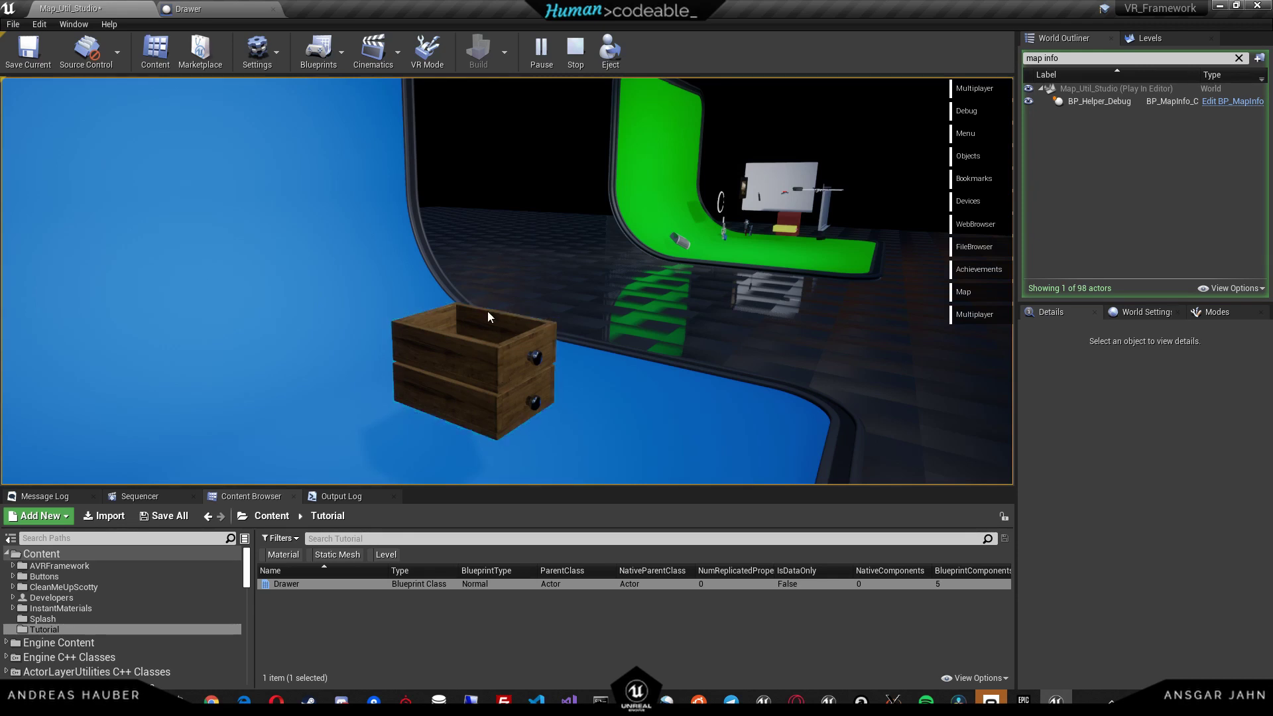
pyautogui.click(480, 364)
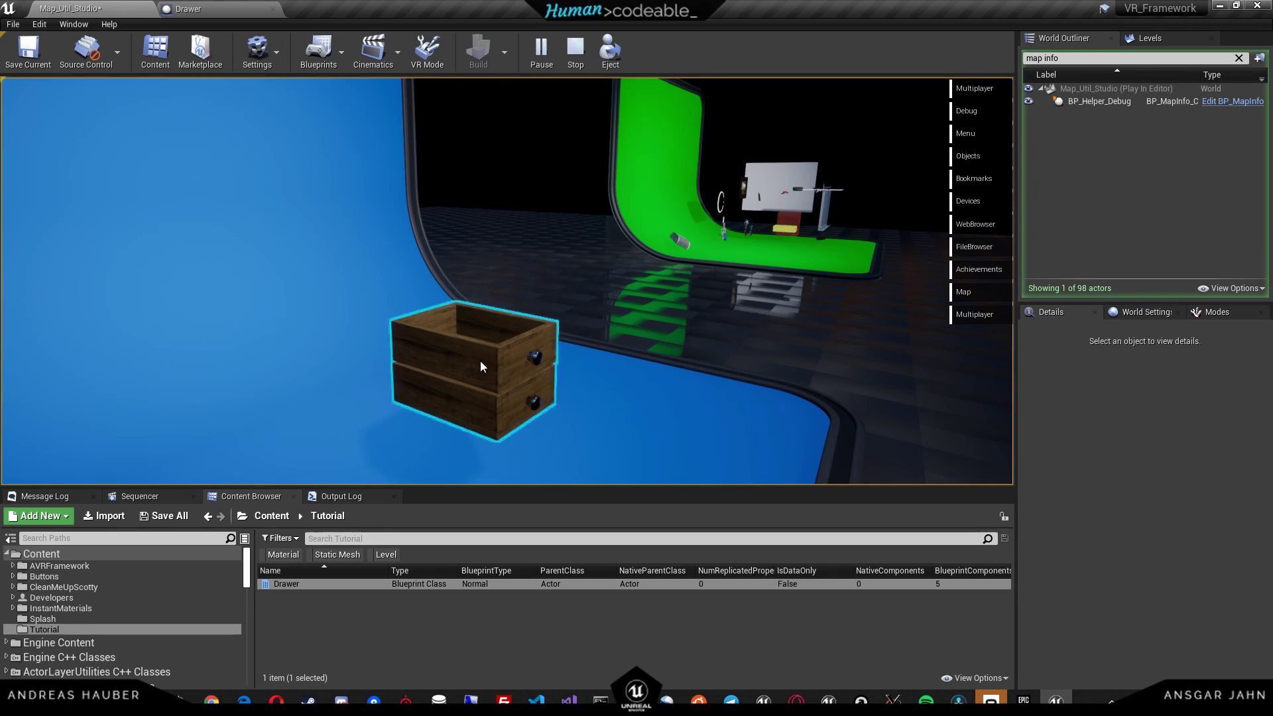
pyautogui.click(481, 364)
pyautogui.click(481, 364)
pyautogui.click(481, 365)
pyautogui.click(480, 360)
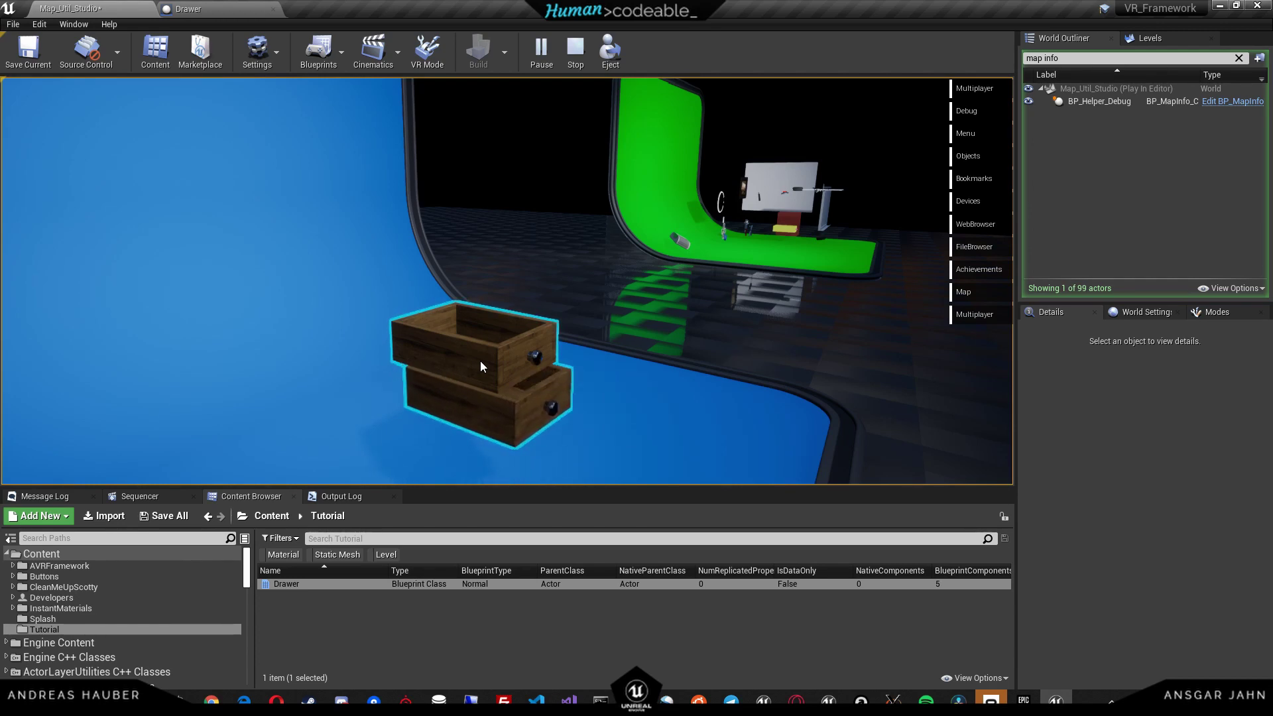
pyautogui.click(480, 361)
pyautogui.press('Escape')
# Save the Map_Util_Studio level
pyautogui.moveTo(492, 323); pyautogui.dragTo(563, 217, button='right')
pyautogui.hotkey('ctrl', 's')
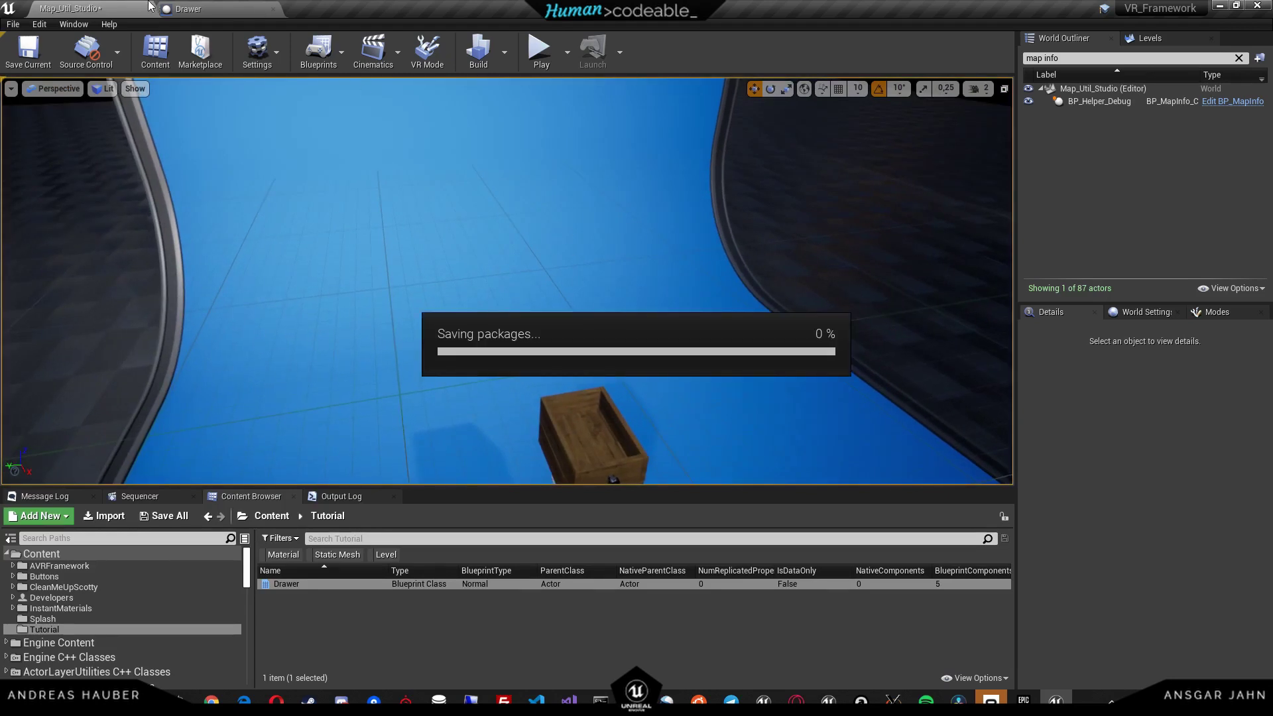
pyautogui.click(213, 13)
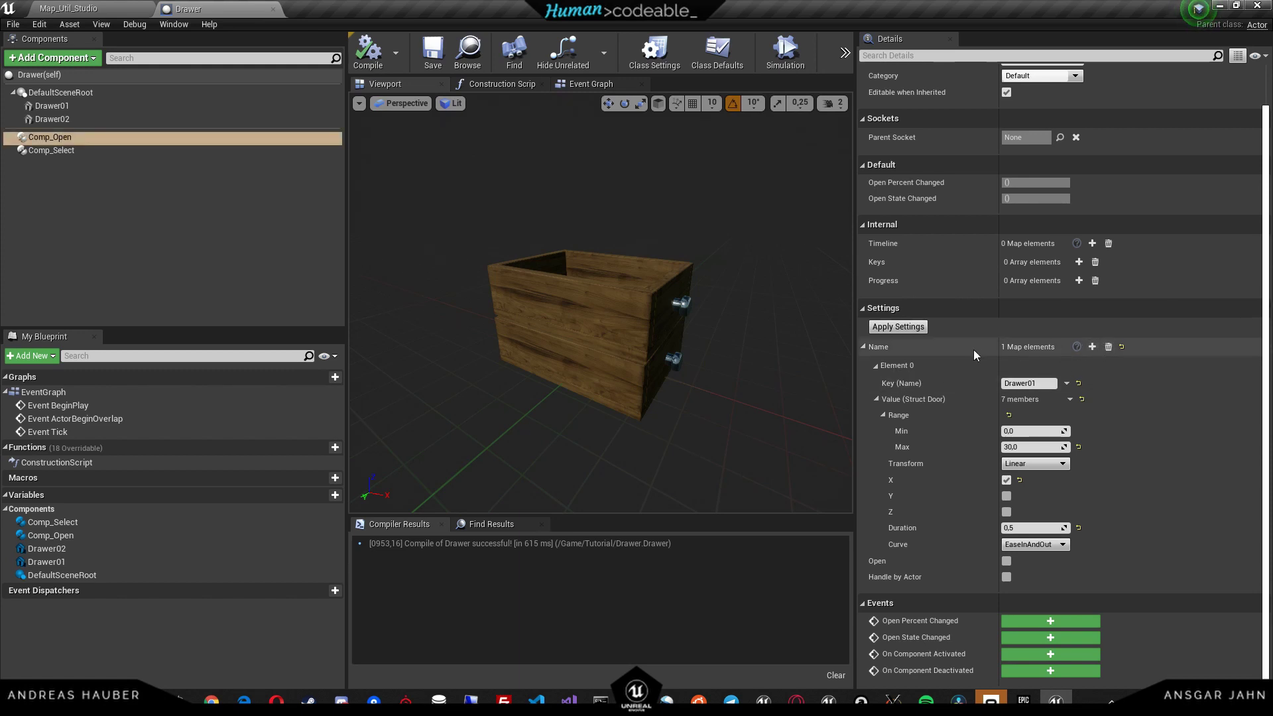
# Add a second Comp_Open entry and key it to Drawer02
pyautogui.click(1093, 347)
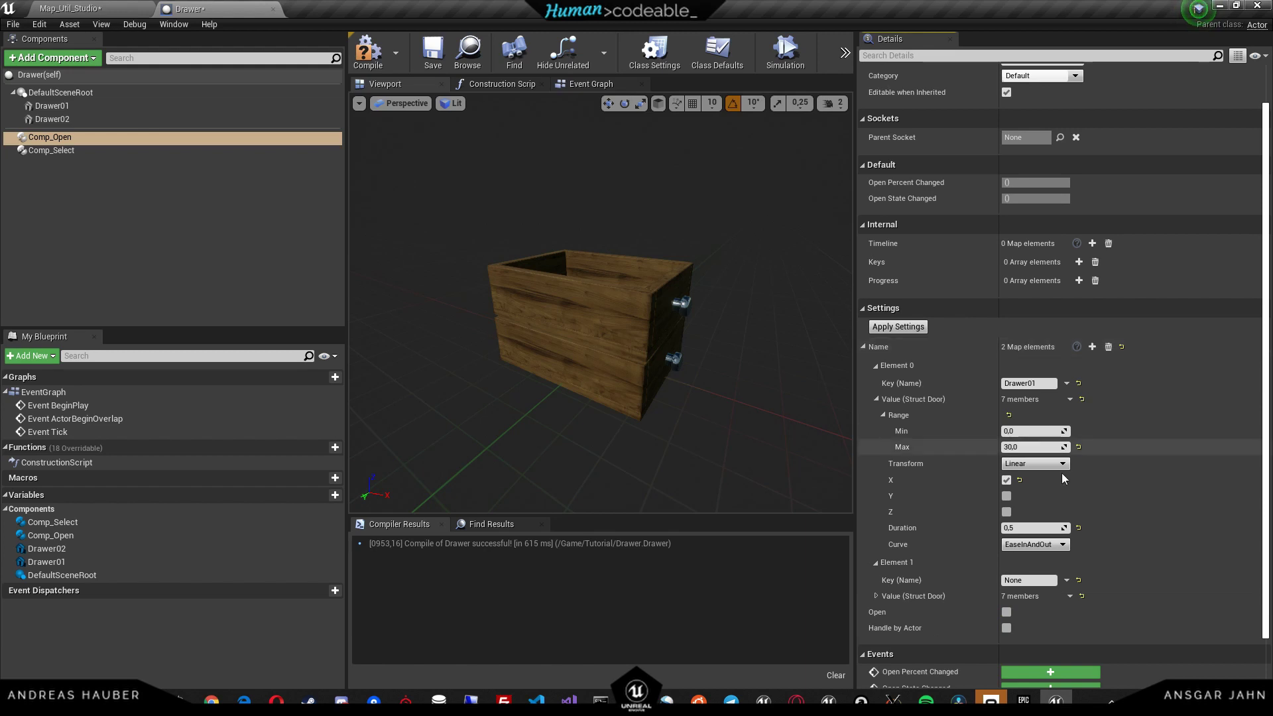
pyautogui.click(876, 597)
pyautogui.scroll(-2, 928, 584)
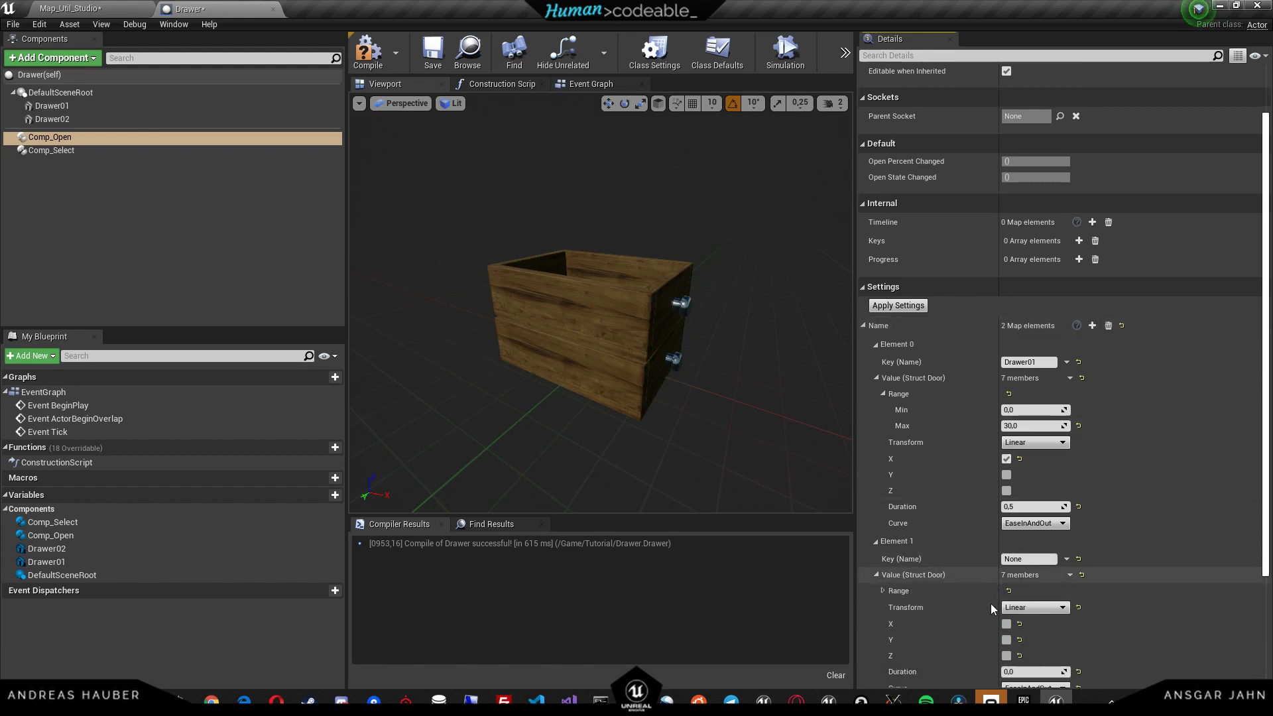
pyautogui.click(883, 527)
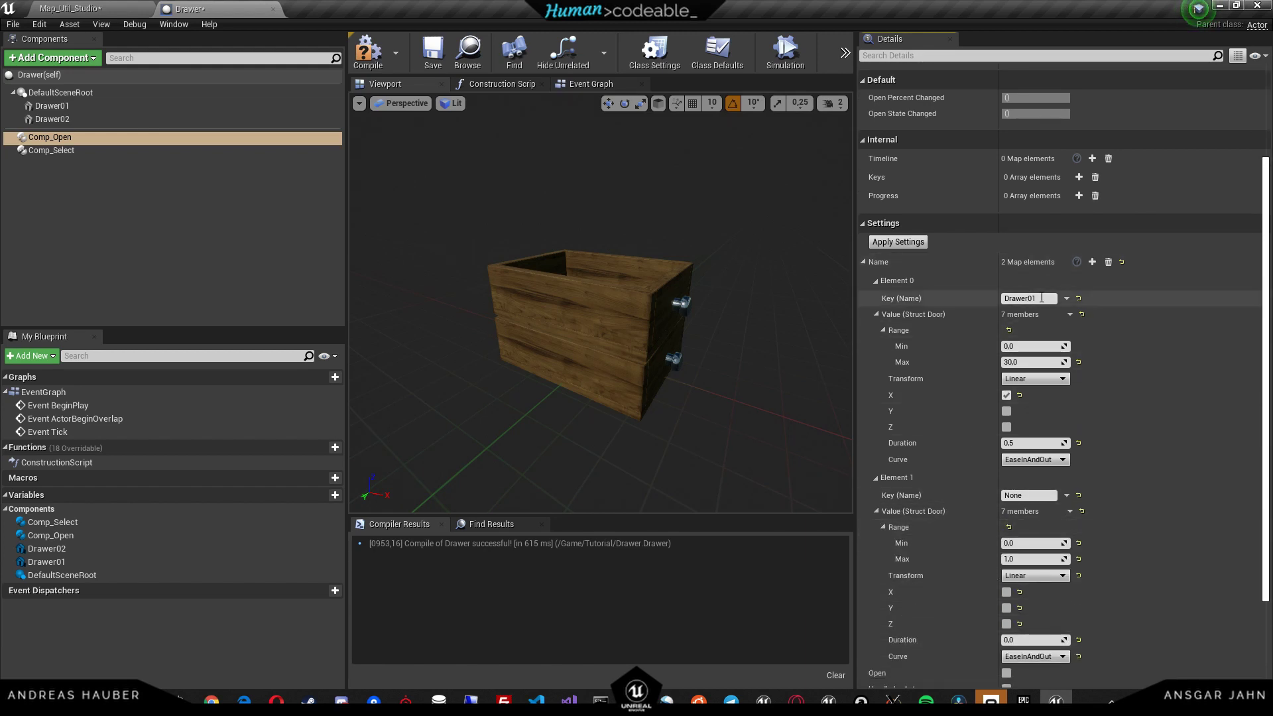
pyautogui.click(1035, 496)
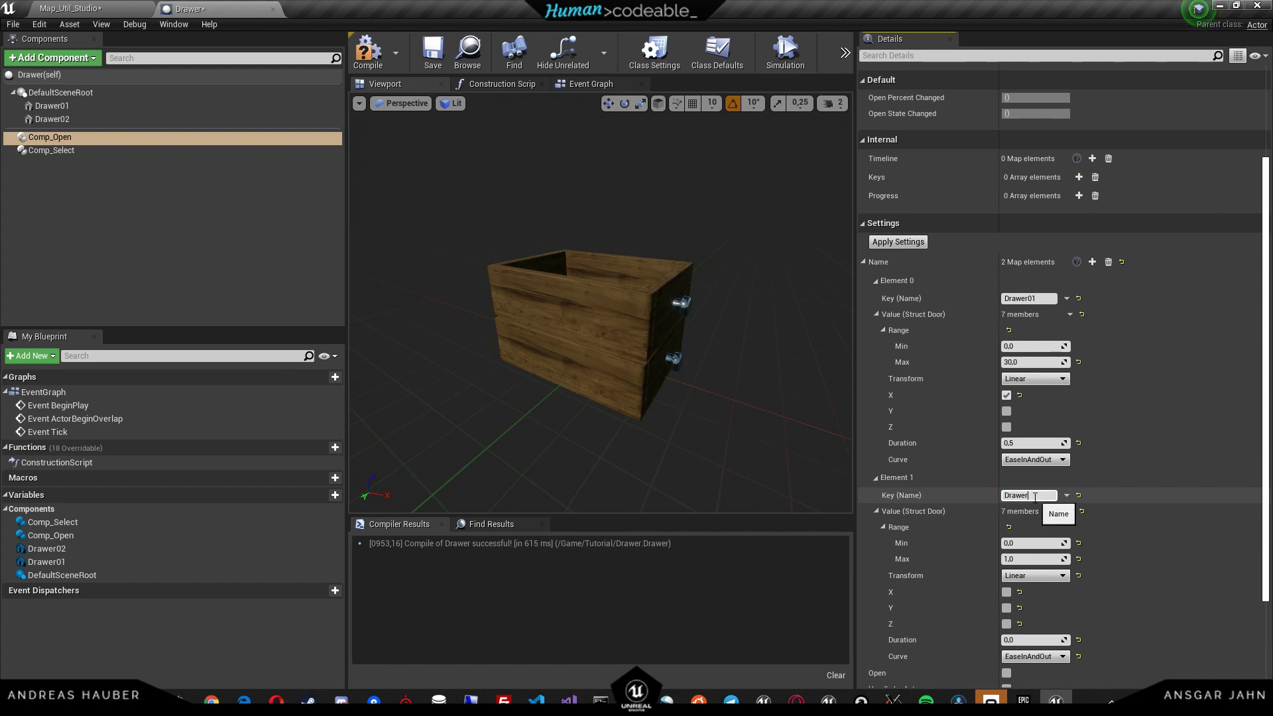
pyautogui.scroll(-1, 1042, 511)
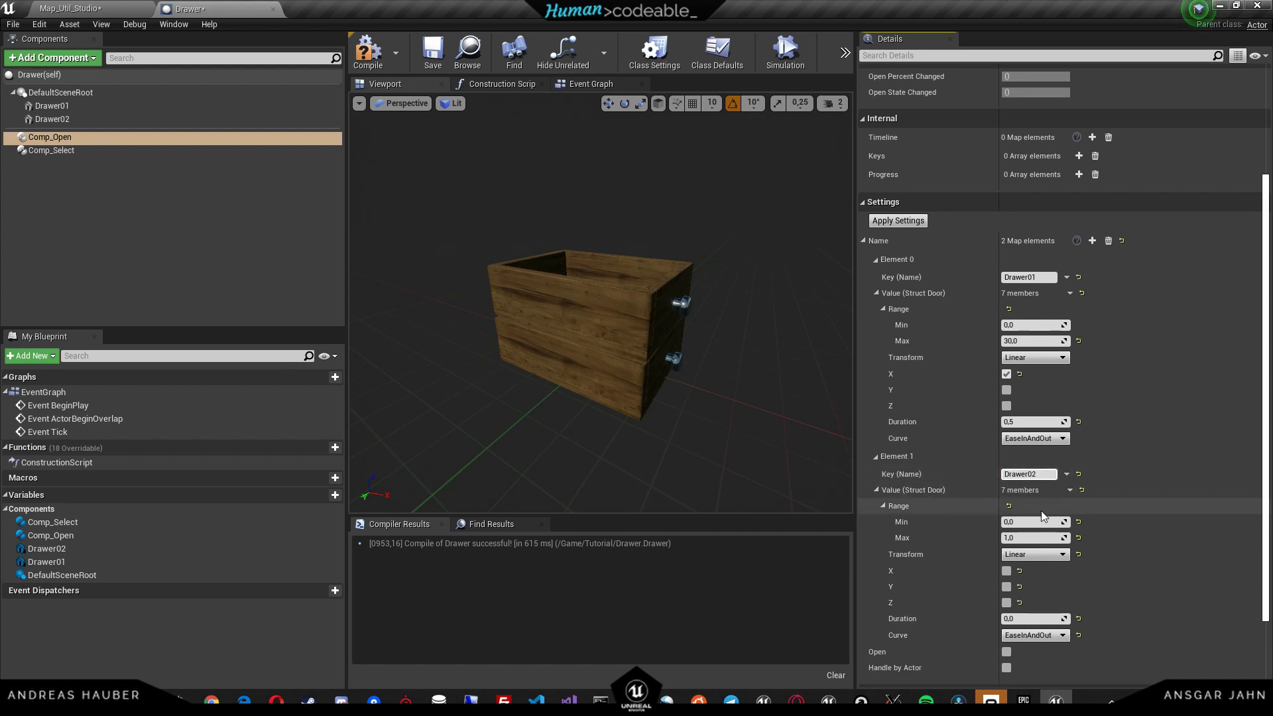
# Give Drawer02's entry max 15 along X with a 3-second duration, then save and compile
pyautogui.click(1031, 518)
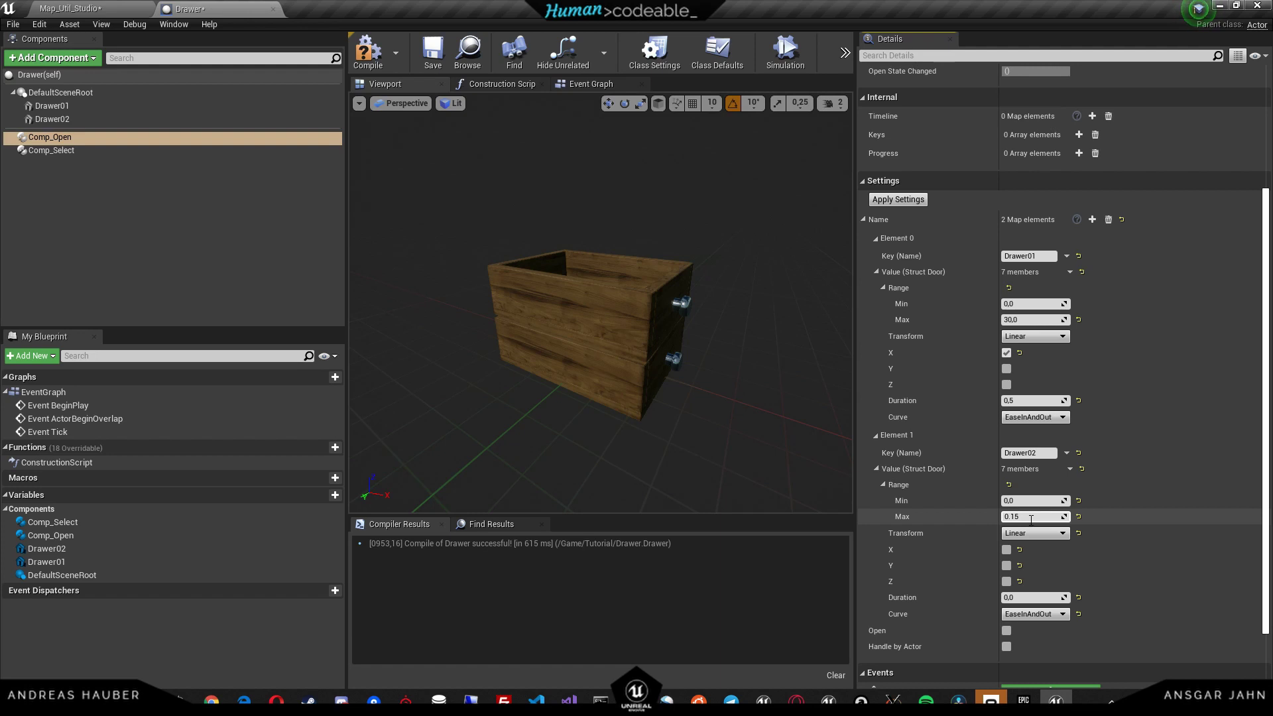
pyautogui.write('0.15')
pyautogui.press('Return')
pyautogui.click(1006, 550)
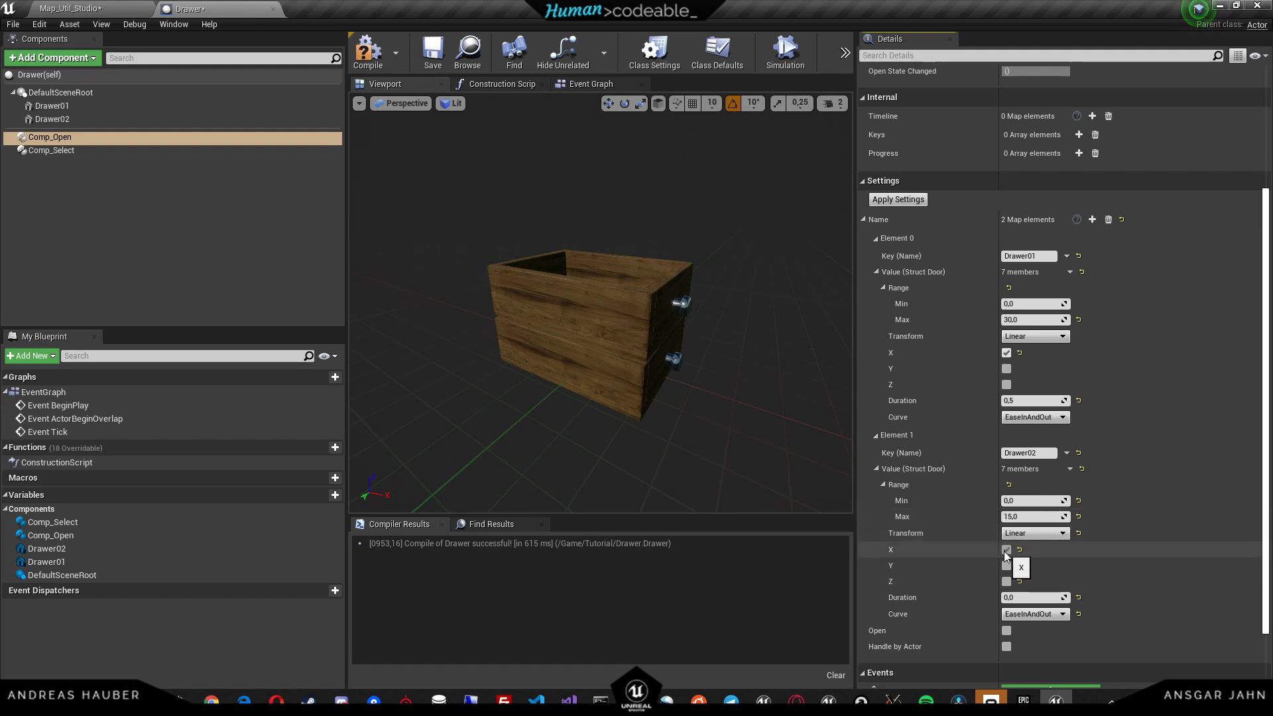
pyautogui.scroll(-1, 1004, 551)
pyautogui.click(1018, 556)
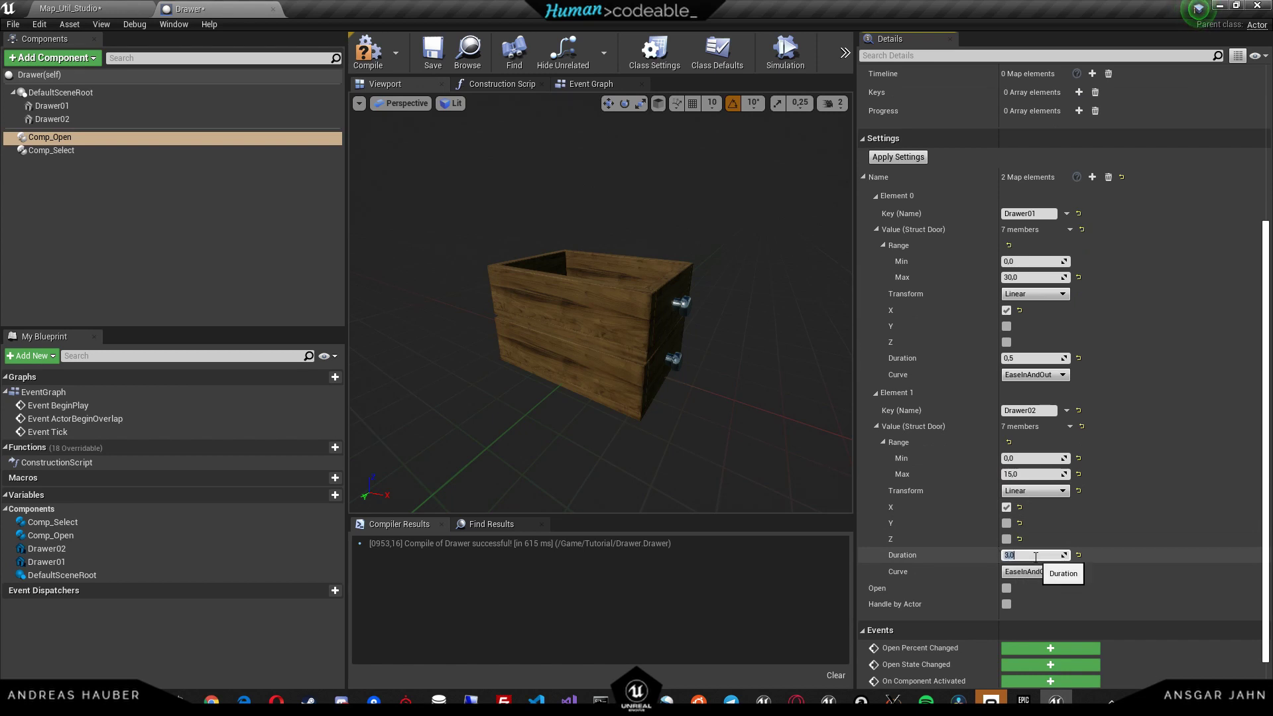
pyautogui.click(433, 52)
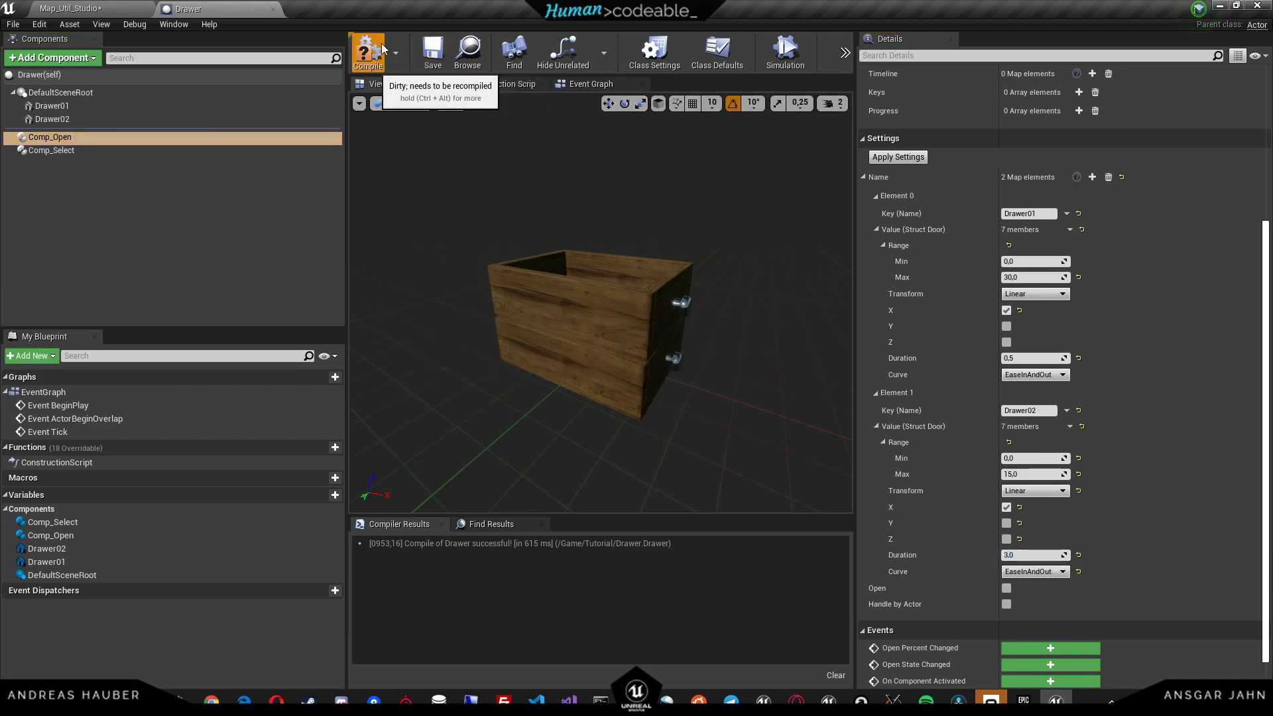
pyautogui.click(382, 49)
# Tag the Drawer02 mesh with Drawer02, recompile, and reselect Comp_Open
pyautogui.click(63, 121)
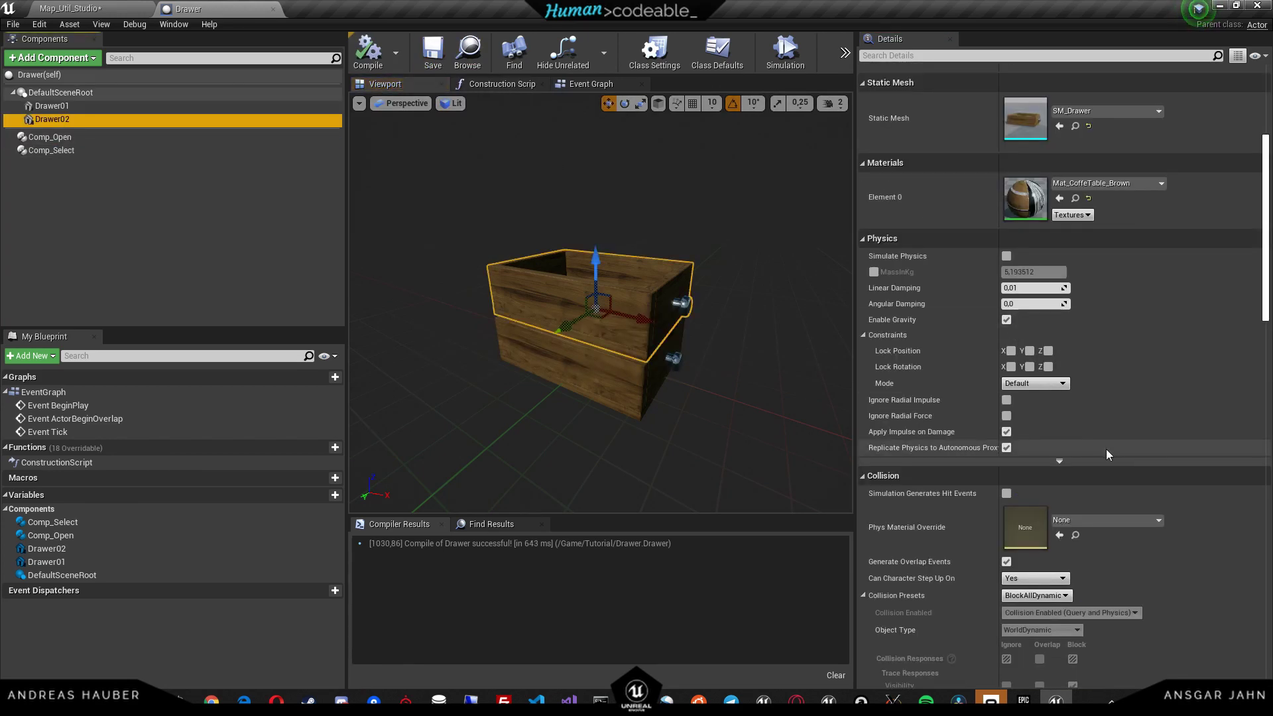
pyautogui.scroll(-20, 1087, 449)
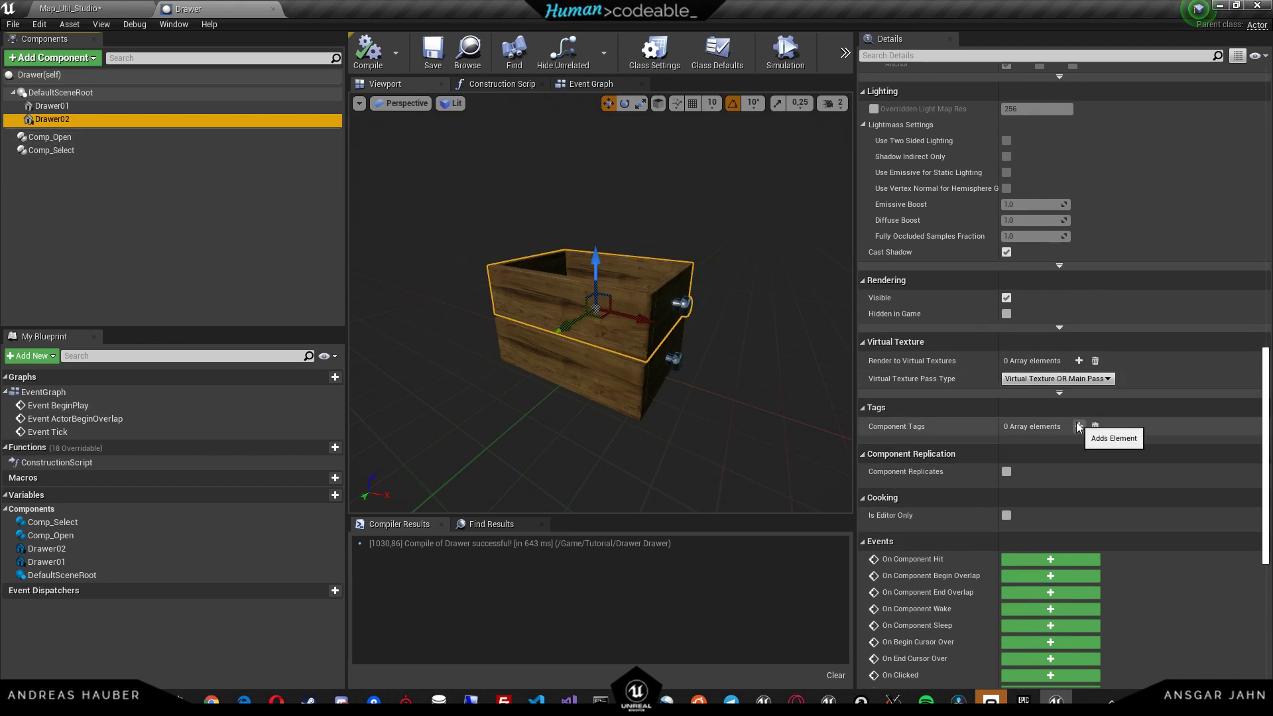
pyautogui.click(1079, 426)
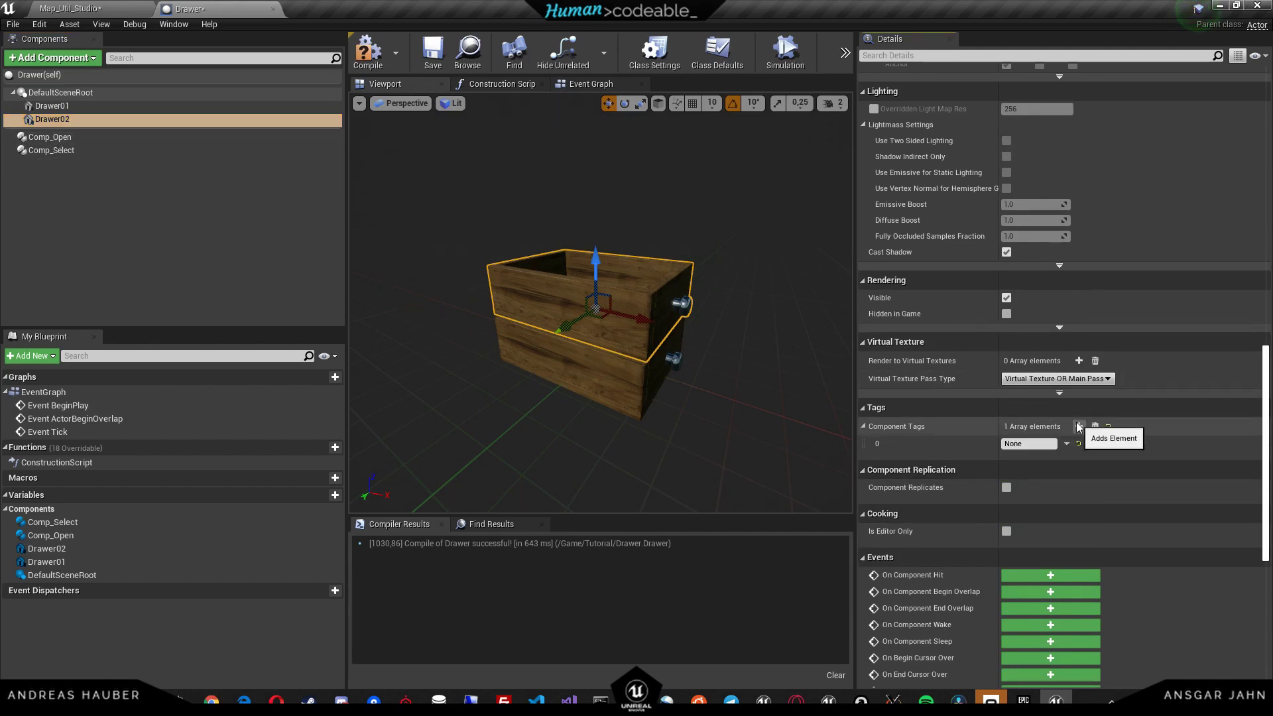
pyautogui.click(1036, 444)
pyautogui.write('Draw')
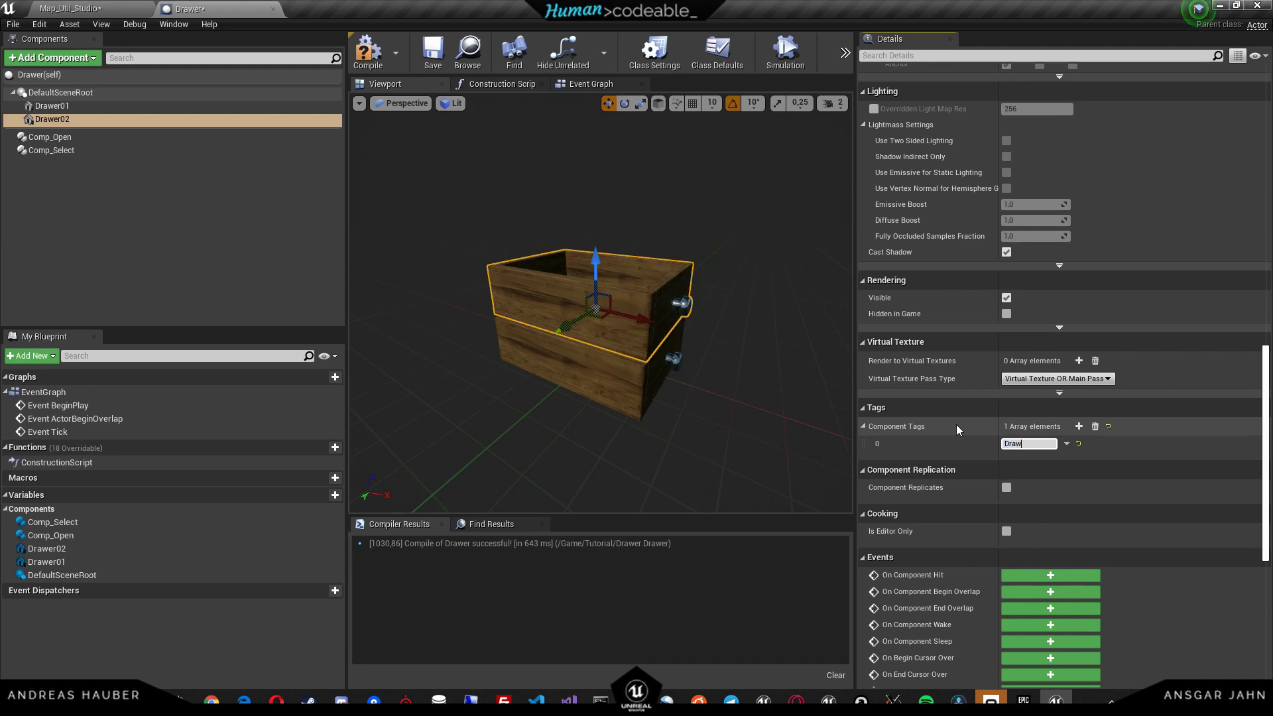
pyautogui.write('er02')
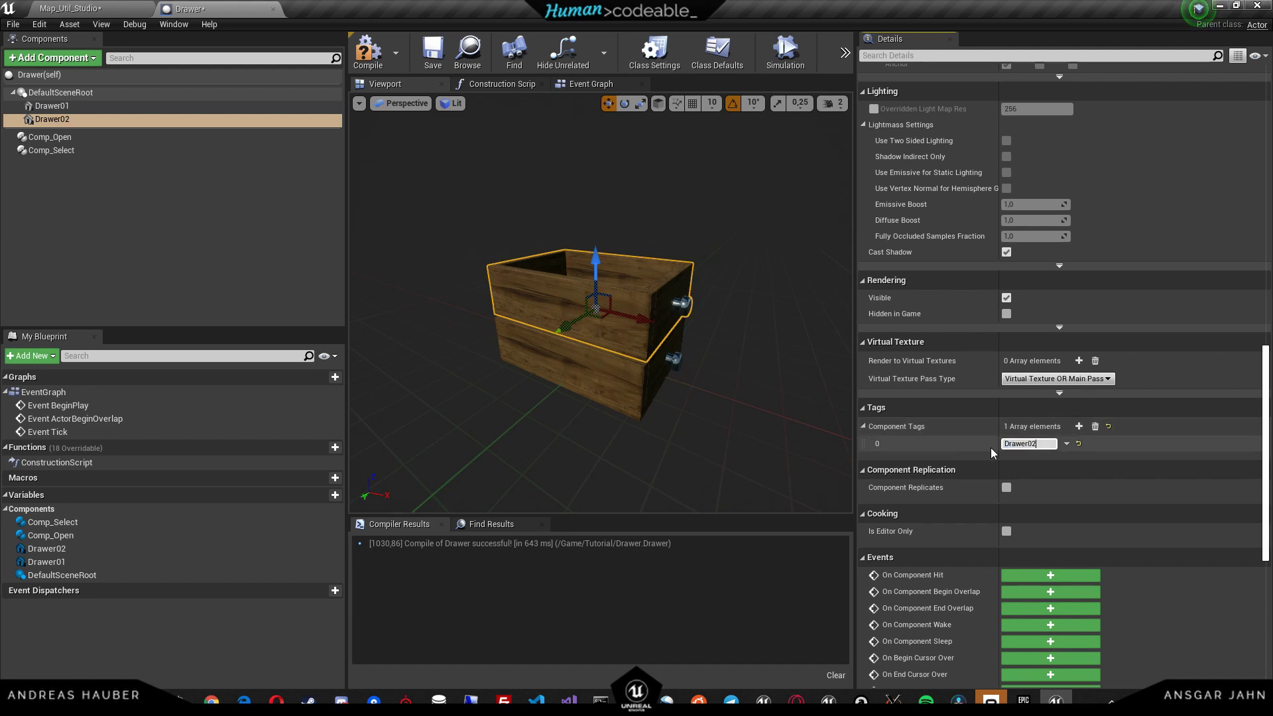
pyautogui.click(368, 50)
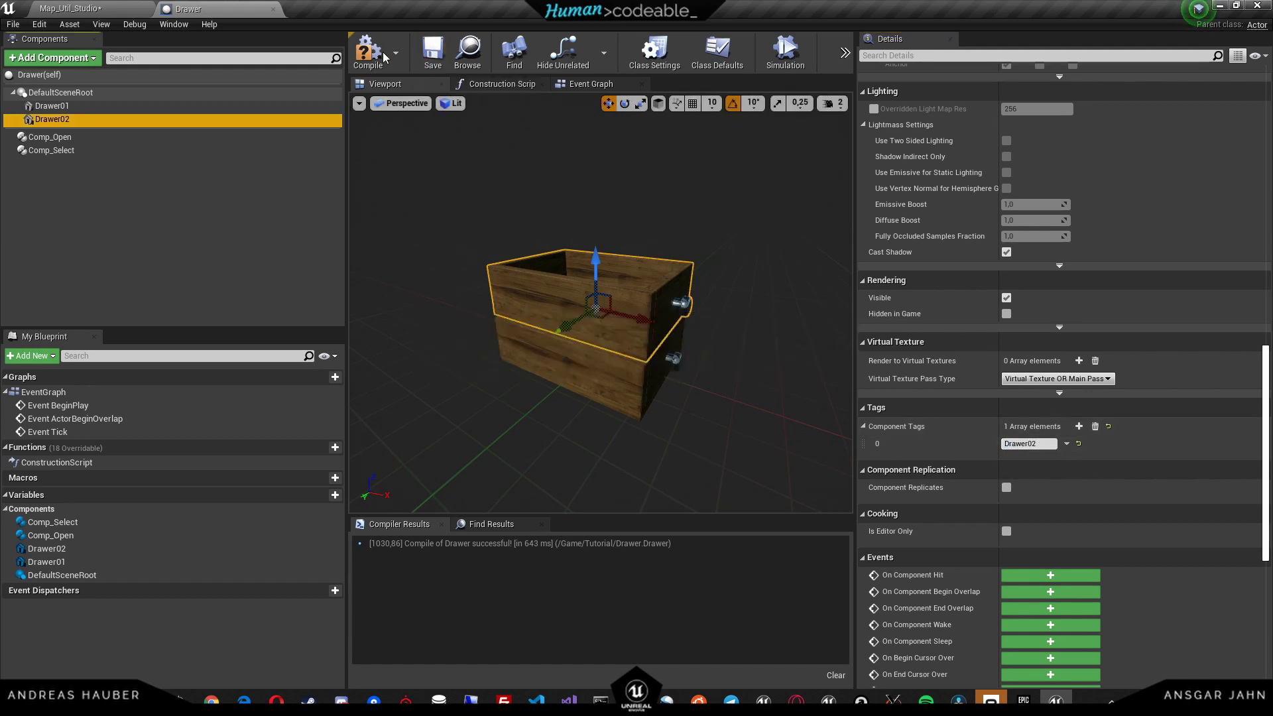
pyautogui.click(48, 137)
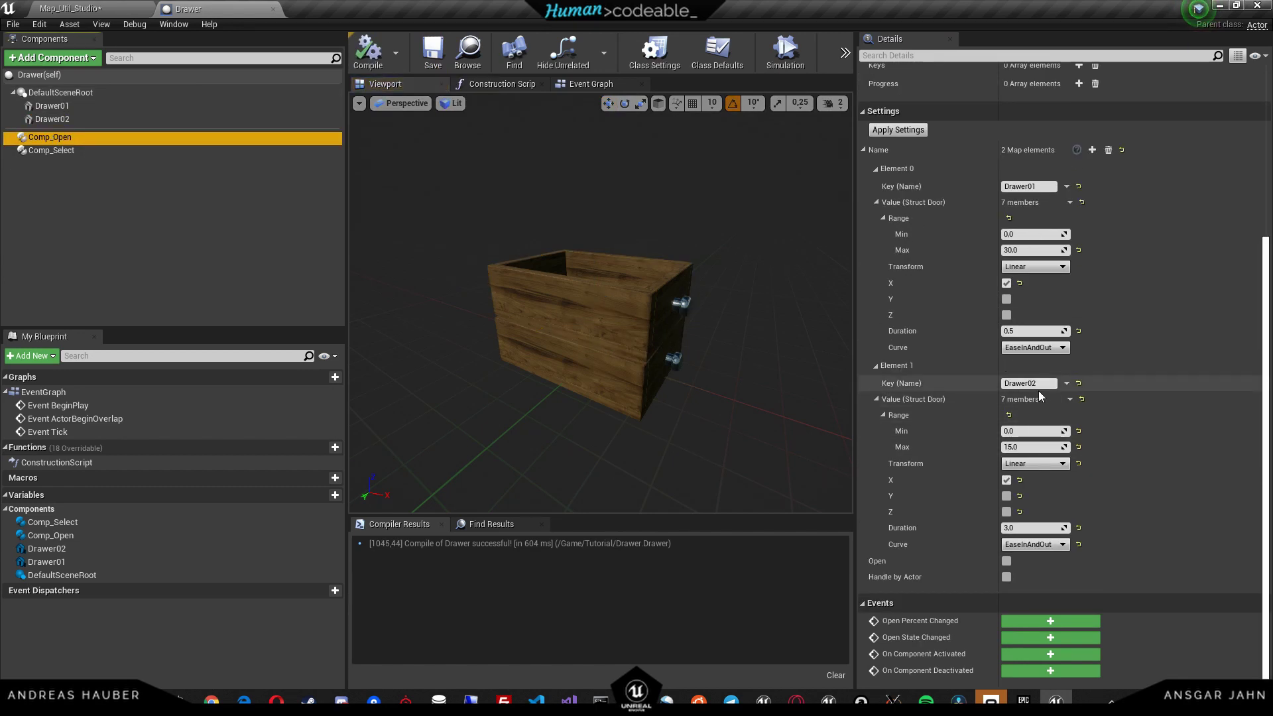
# Save the Drawer blueprint and start a play session in the Map_Util_Studio level
pyautogui.click(447, 51)
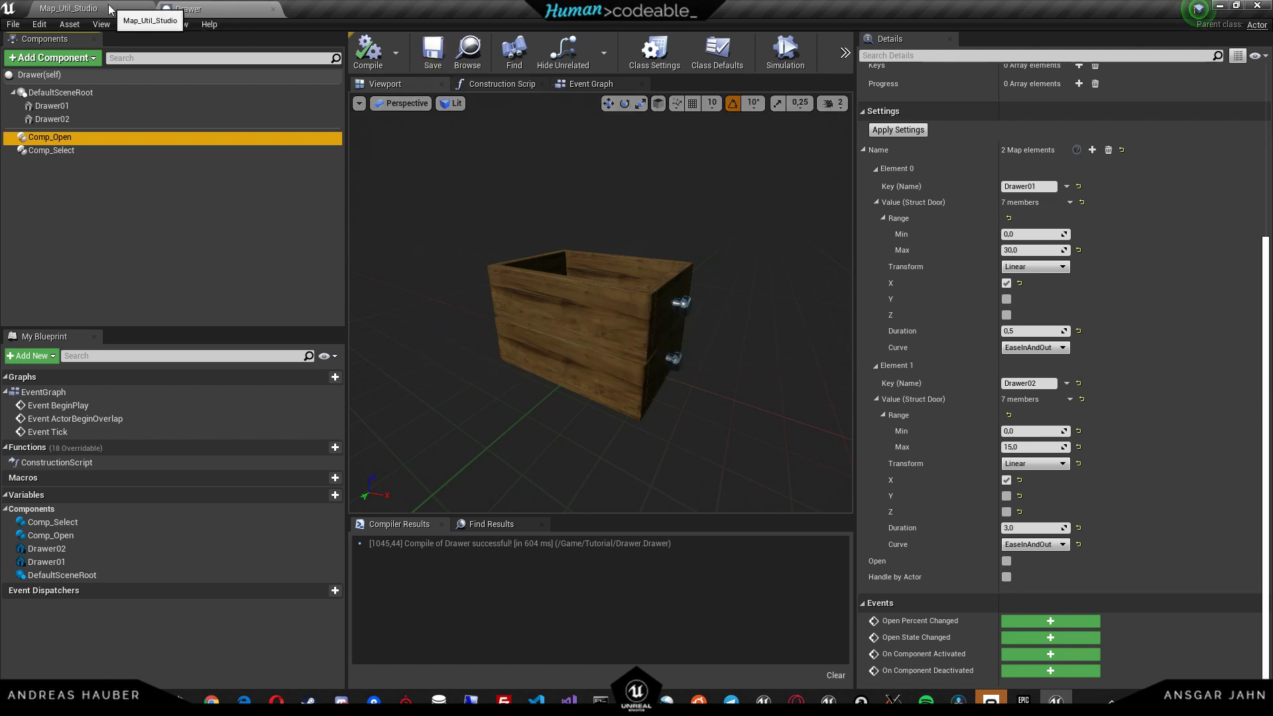
pyautogui.click(126, 9)
pyautogui.click(543, 64)
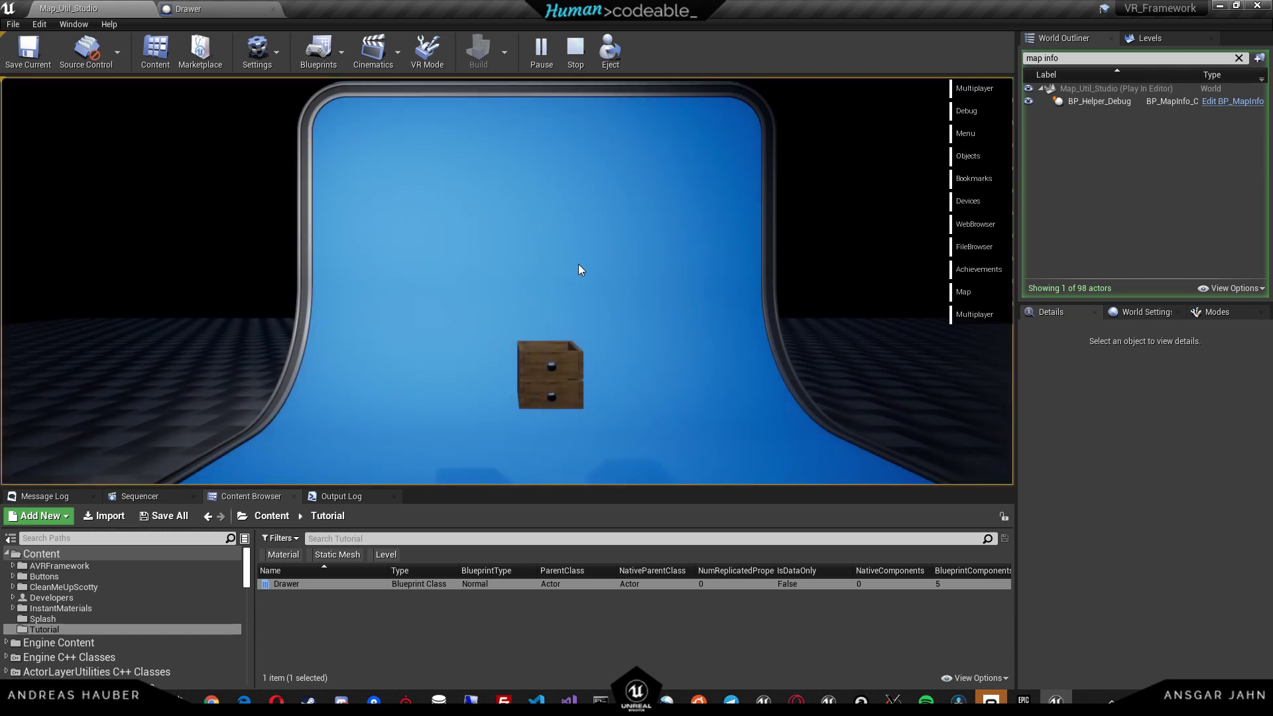
# Open the drawers during play, then stop the session
pyautogui.click(575, 277)
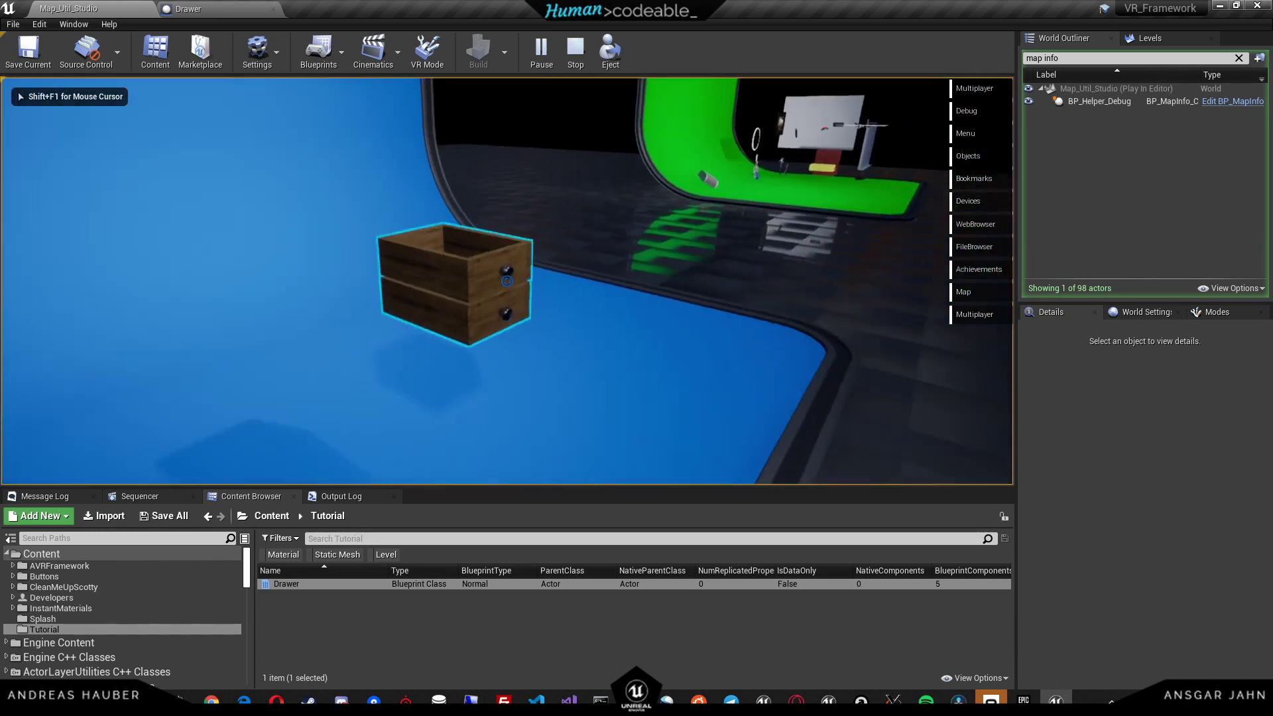
pyautogui.click(507, 281)
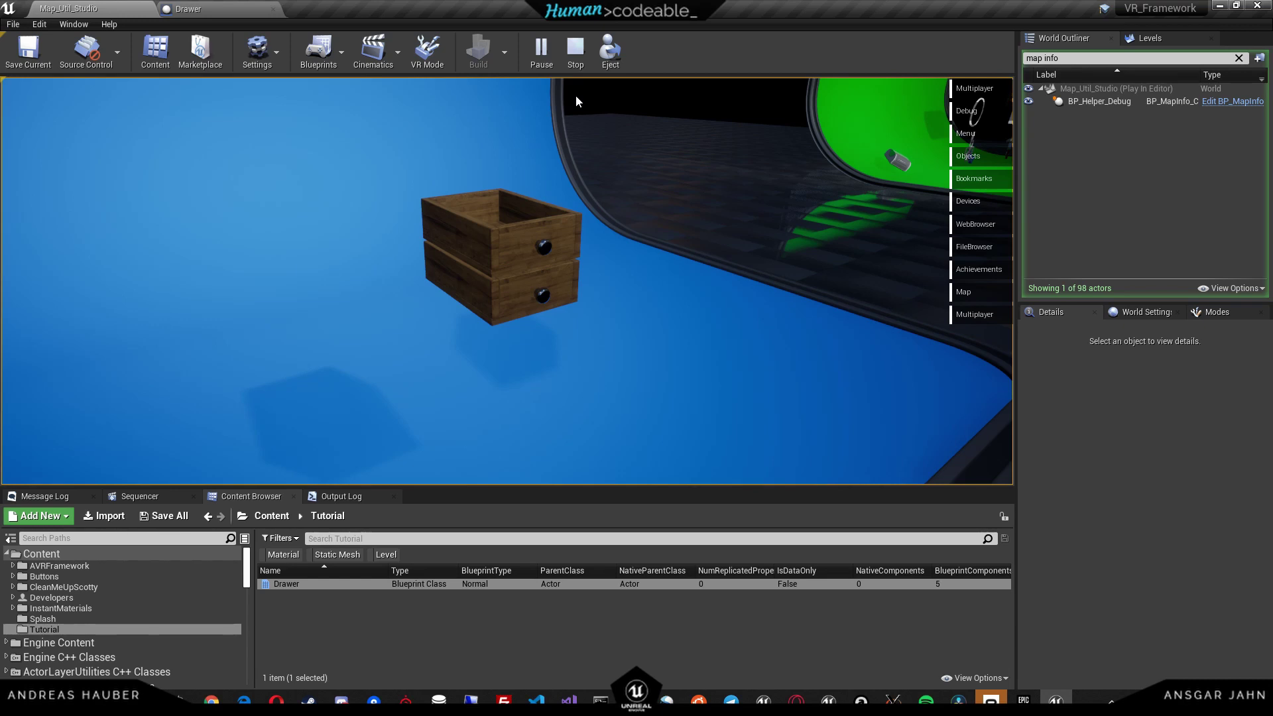
pyautogui.click(536, 216)
pyautogui.click(576, 63)
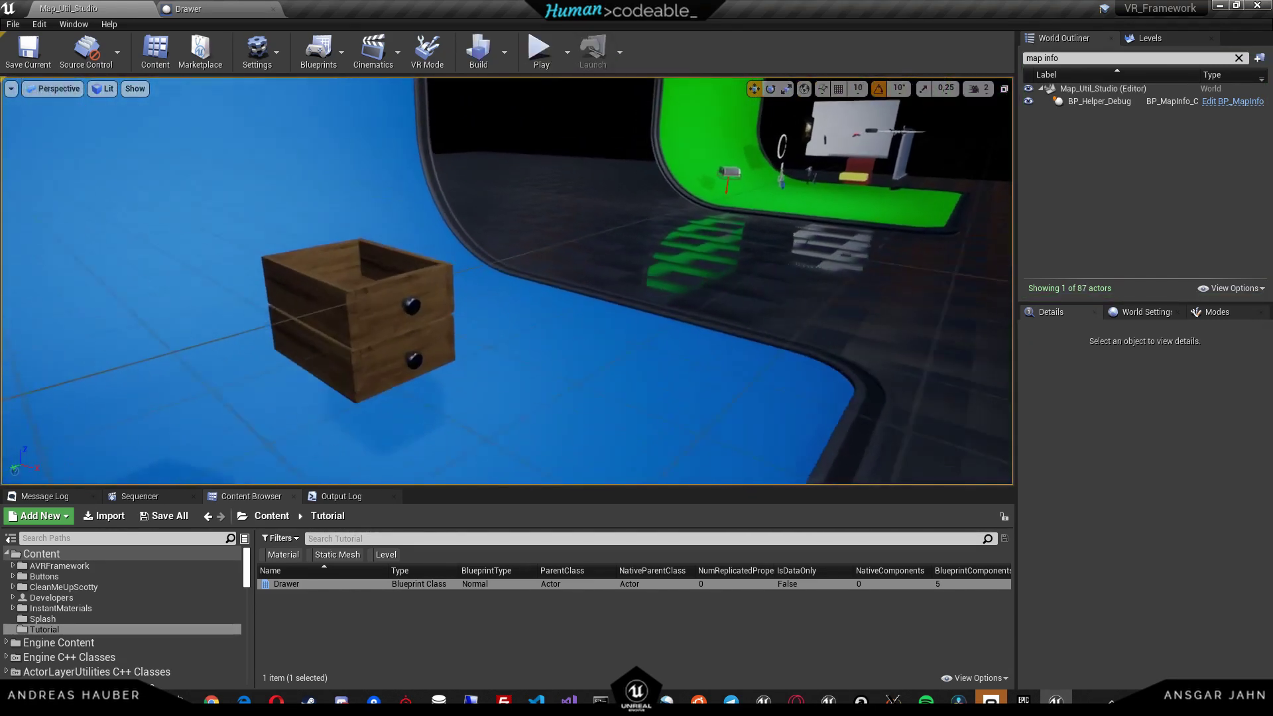
# Select the placed drawer and tick Open on its Comp_Open component
pyautogui.click(365, 299)
pyautogui.moveTo(858, 385); pyautogui.dragTo(858, 384, button='right')
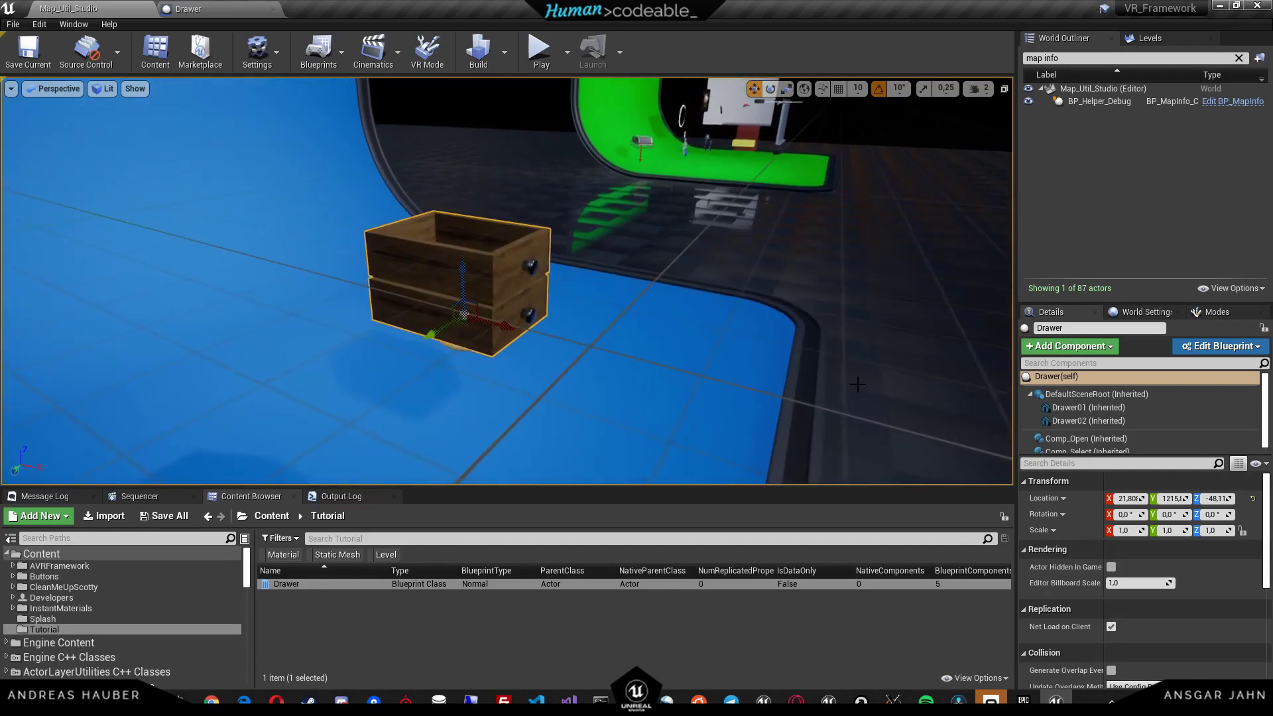
pyautogui.click(1089, 435)
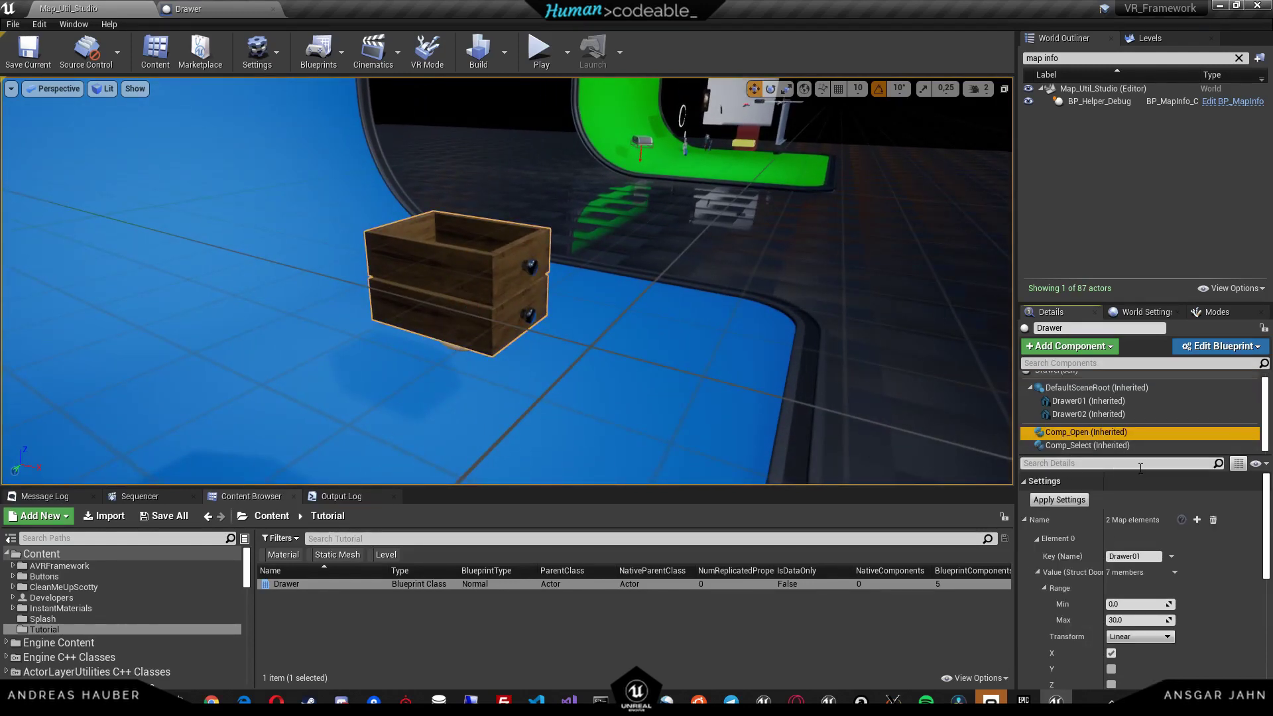
pyautogui.scroll(-8, 1103, 543)
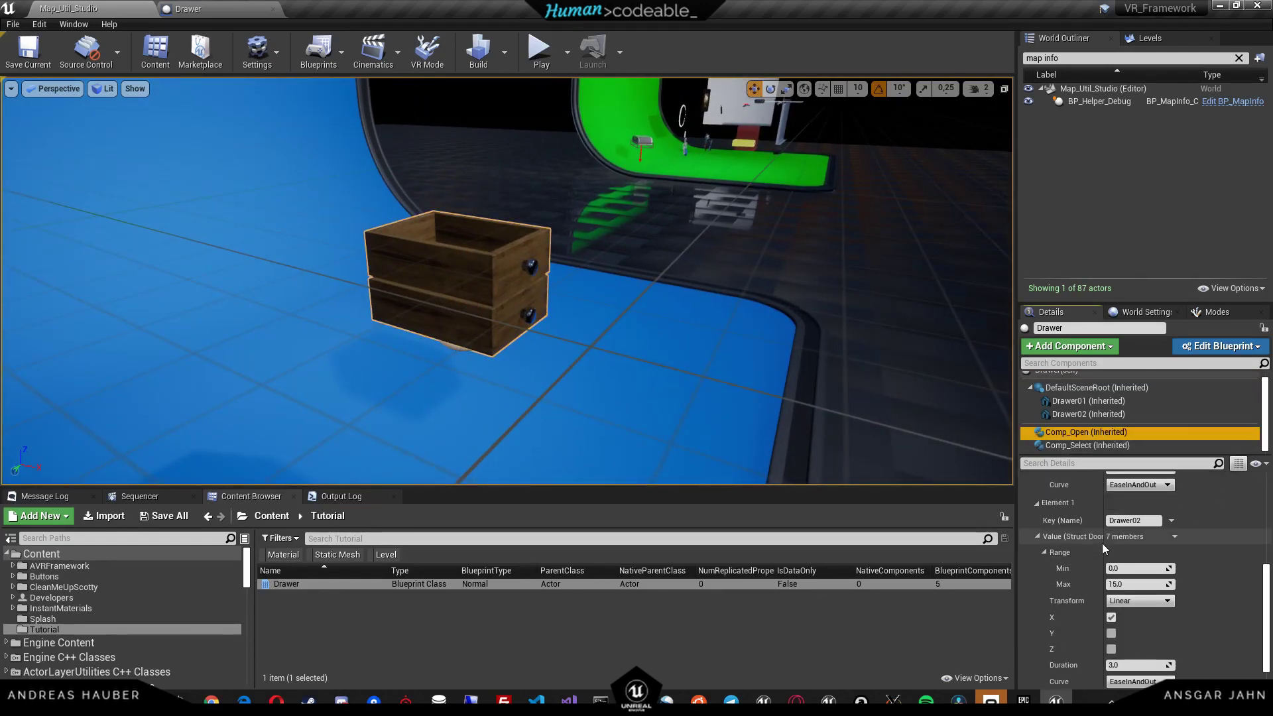
pyautogui.click(1111, 671)
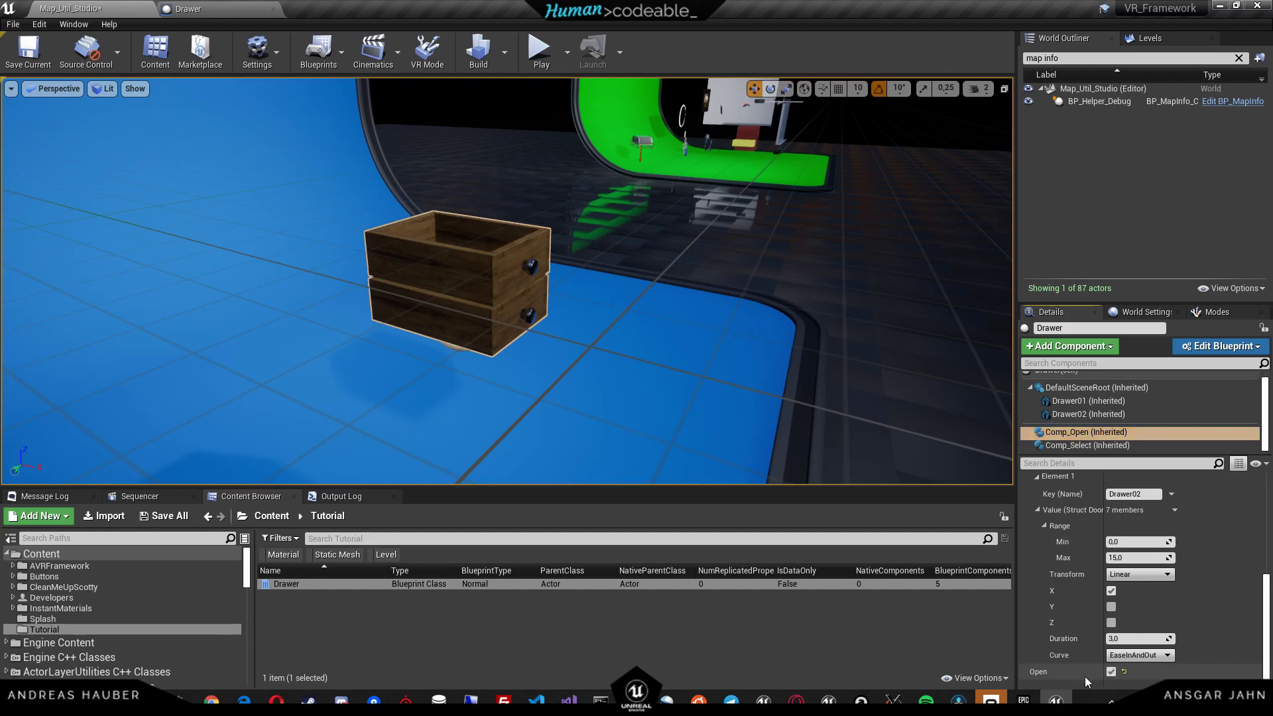
# Apply Settings to preview both drawers open, then launch a play session
pyautogui.scroll(10, 1081, 630)
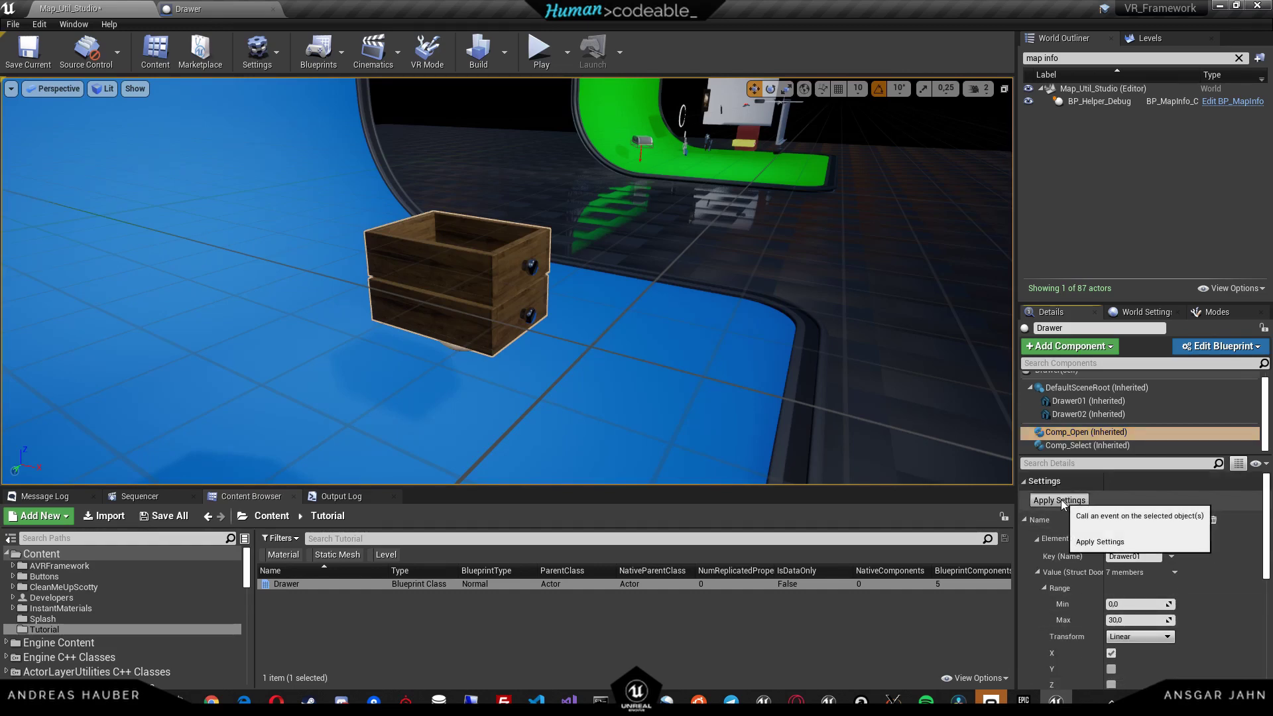
pyautogui.click(1060, 500)
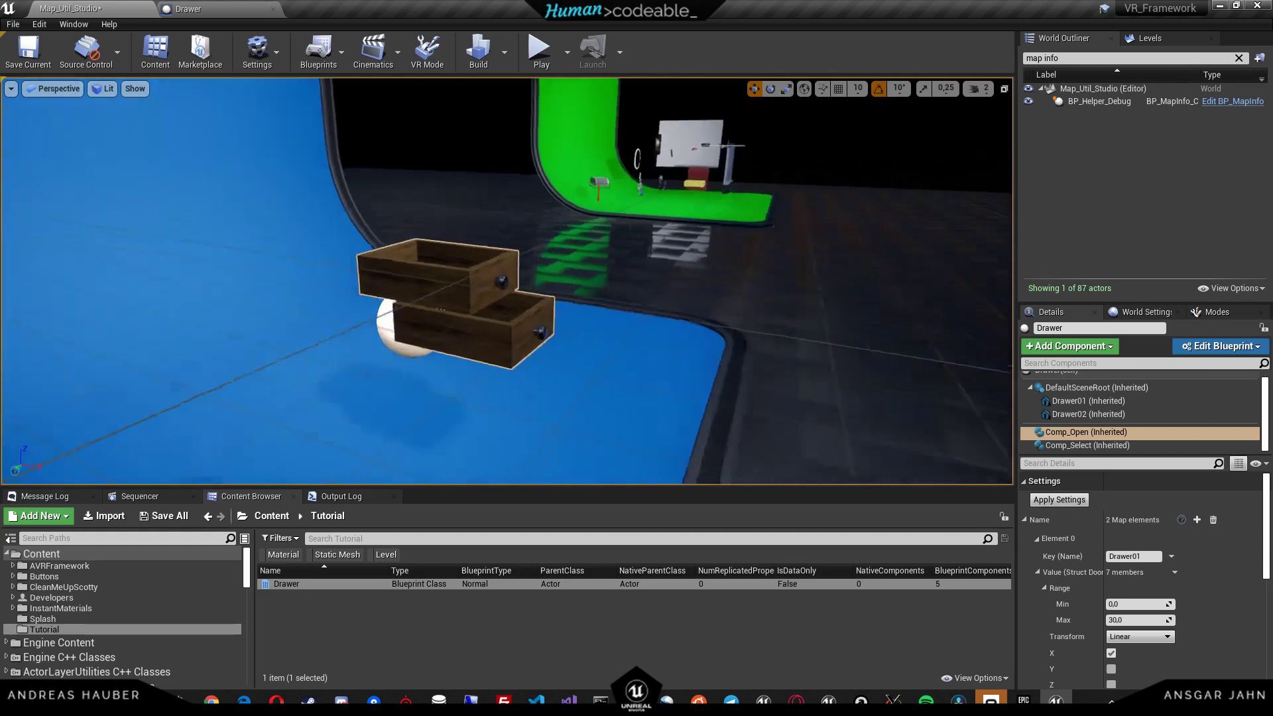
pyautogui.click(538, 50)
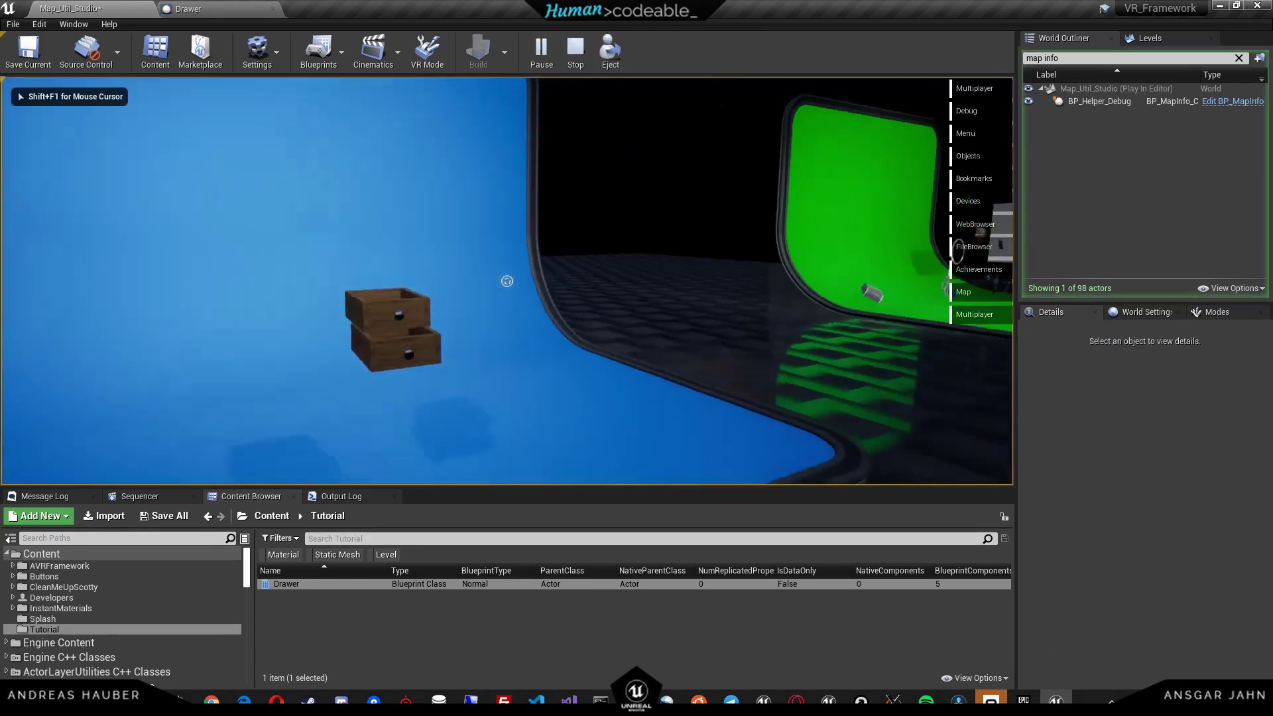
# Walk toward the open drawers in play, stop the session and save the level map
pyautogui.press('w')
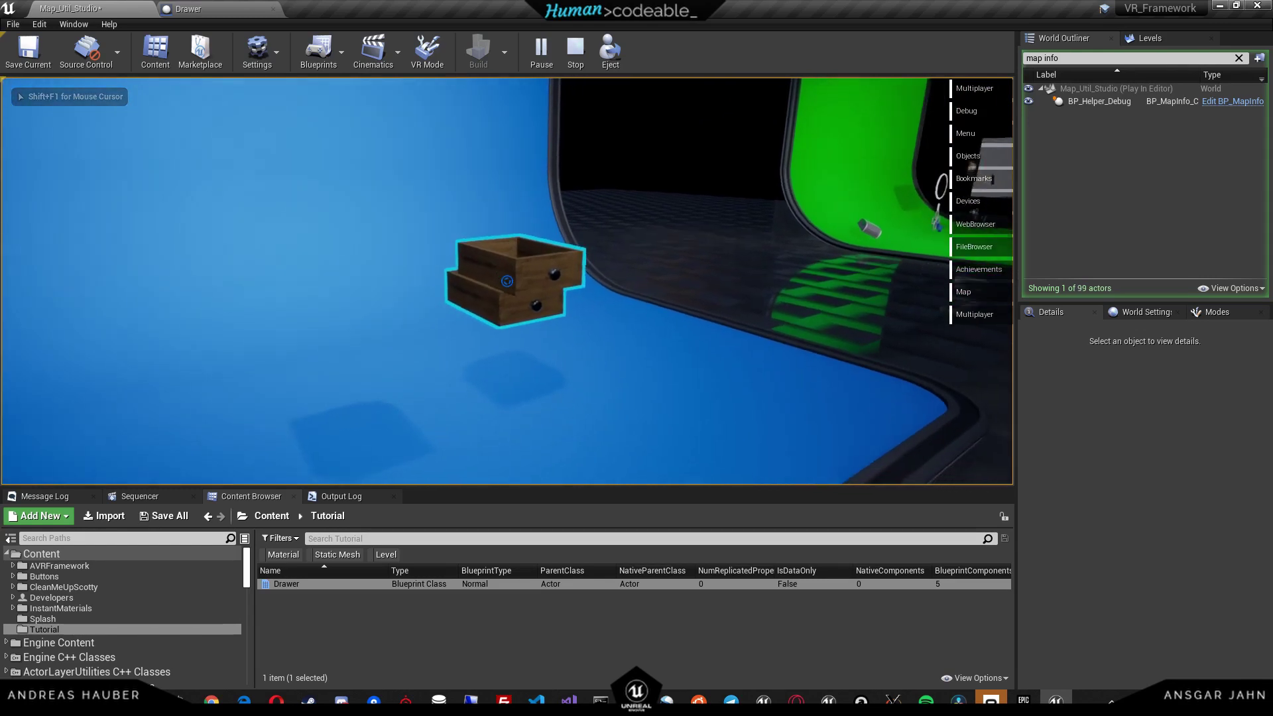
pyautogui.hotkey('shift', 'F1')
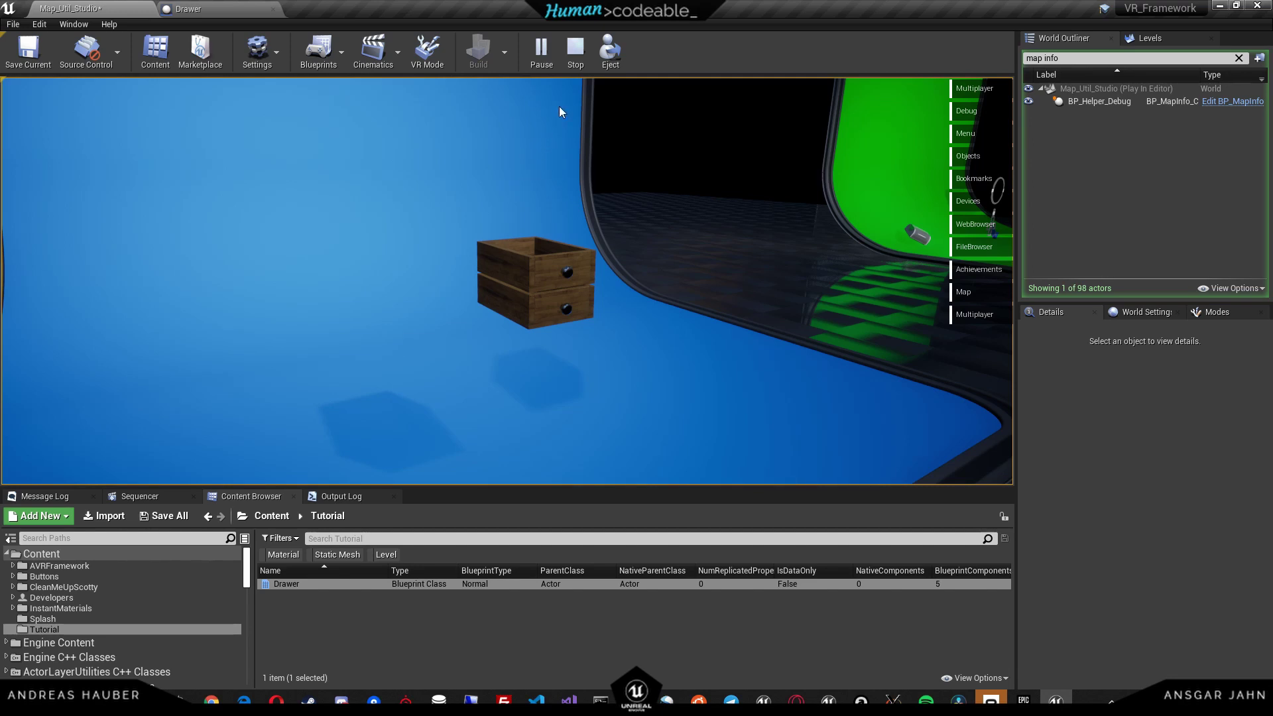
pyautogui.click(582, 43)
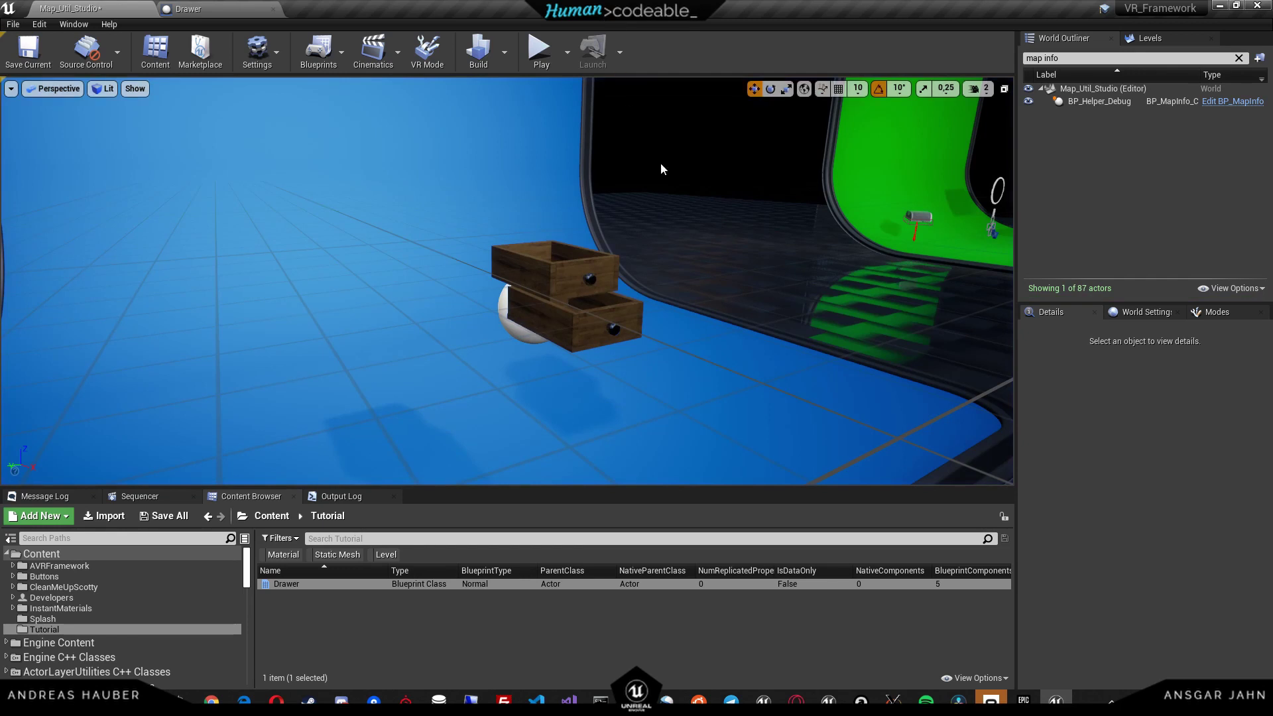
pyautogui.hotkey('ctrl', 's')
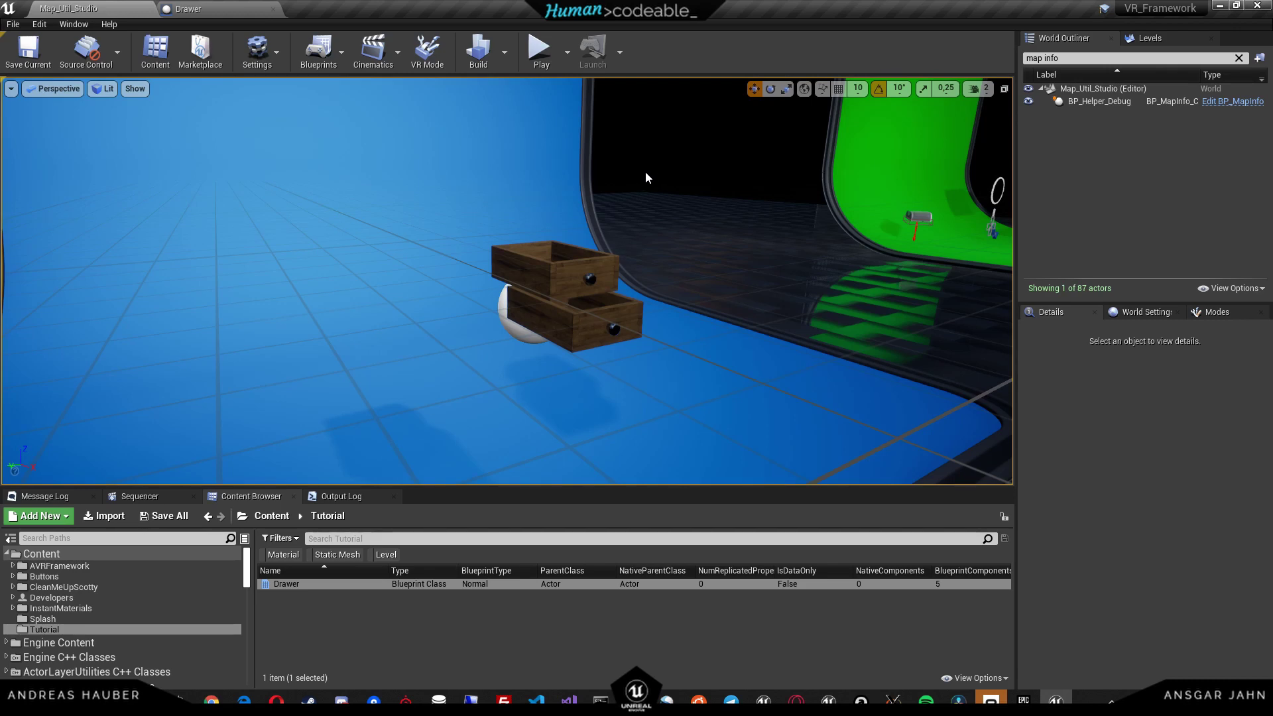
# Enable Replicates in the Drawer Blueprint's Class Defaults
pyautogui.click(205, 10)
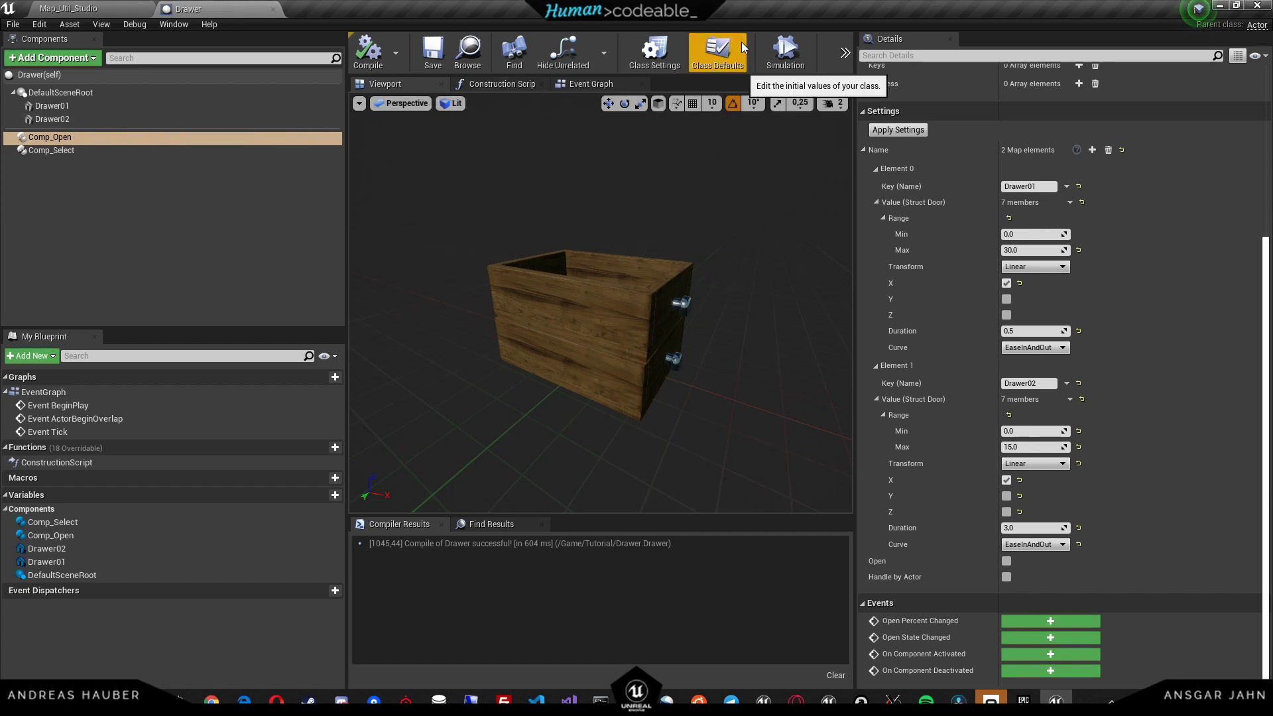
pyautogui.click(717, 53)
pyautogui.click(666, 65)
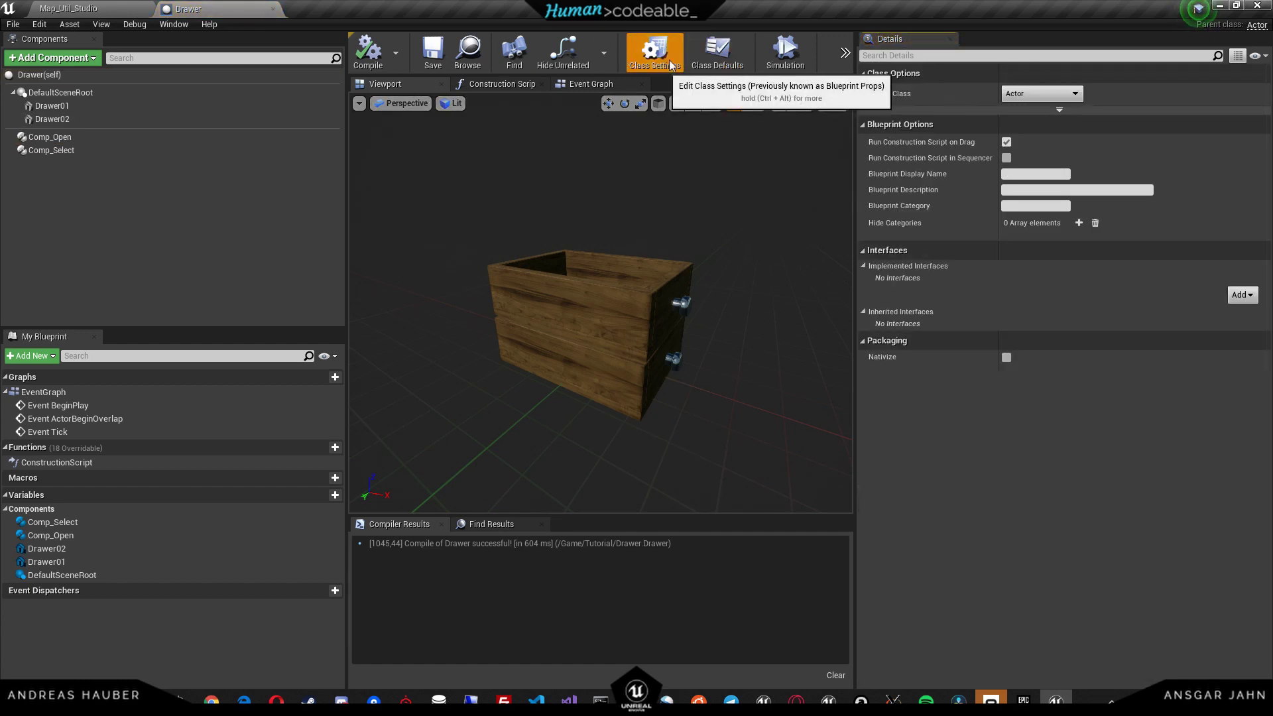
pyautogui.click(711, 53)
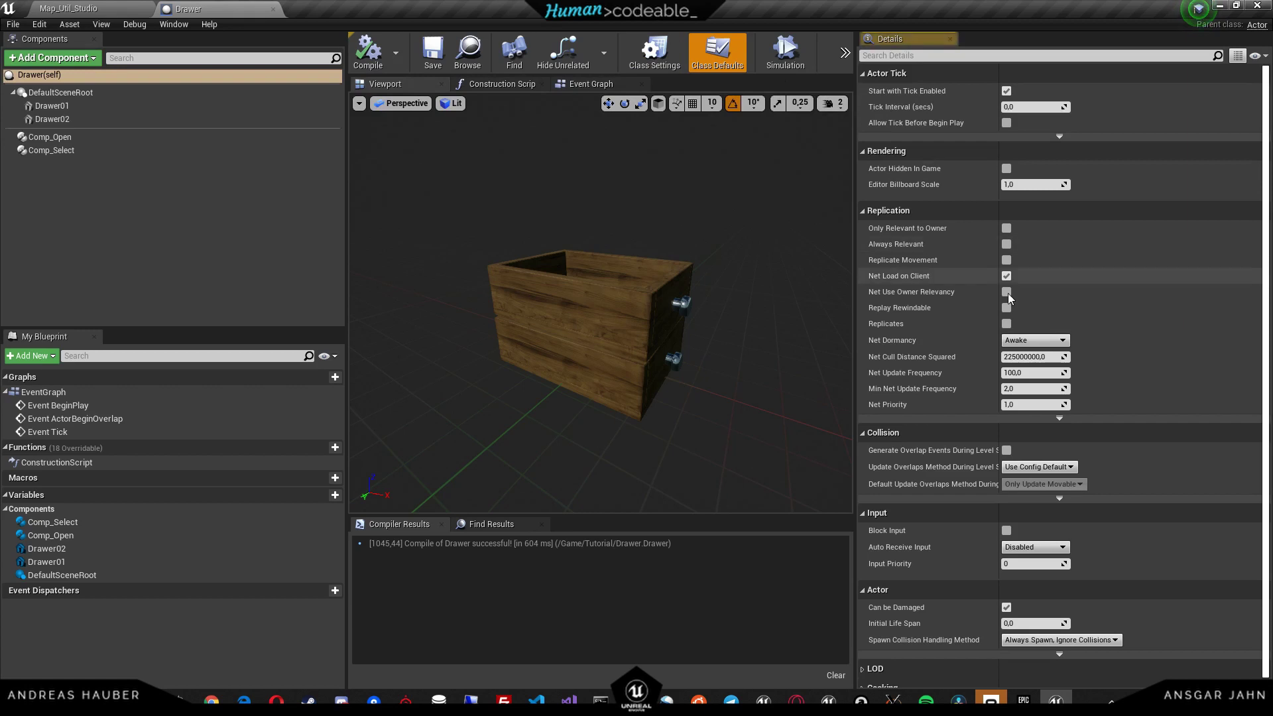
pyautogui.click(1006, 324)
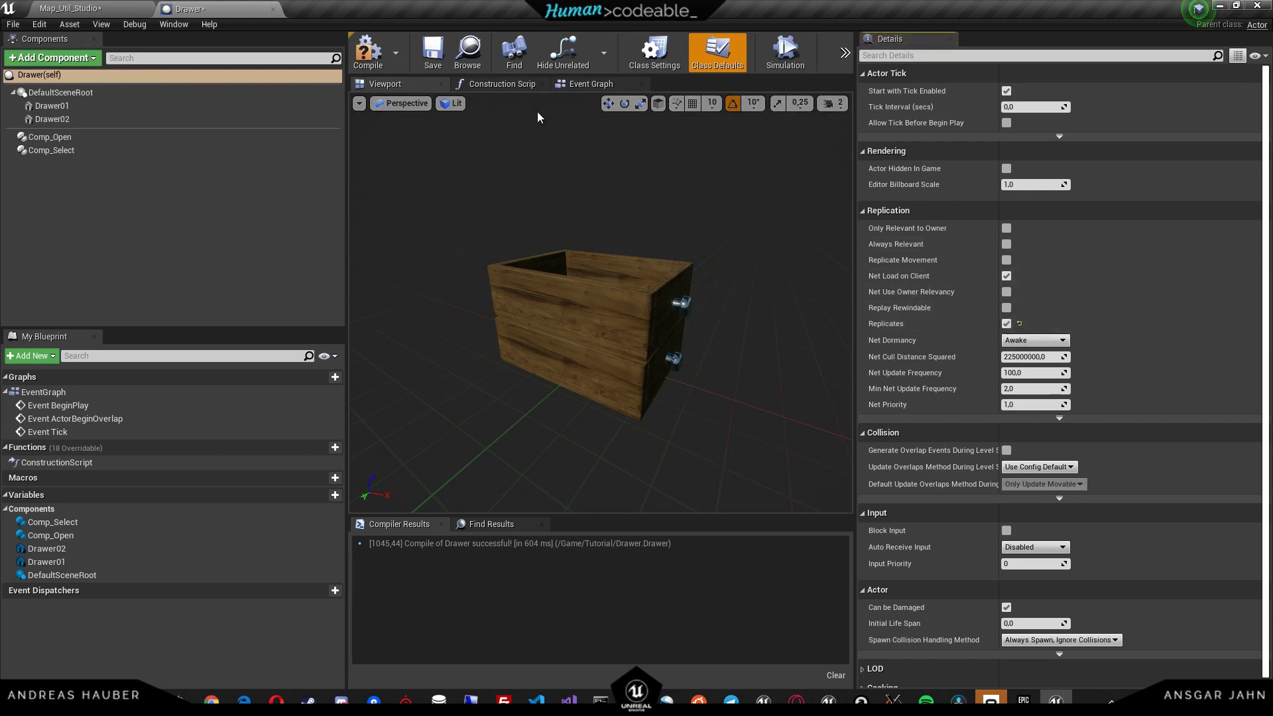
# Compile and save the Drawer Blueprint, then bring up the level's Play options
pyautogui.click(372, 57)
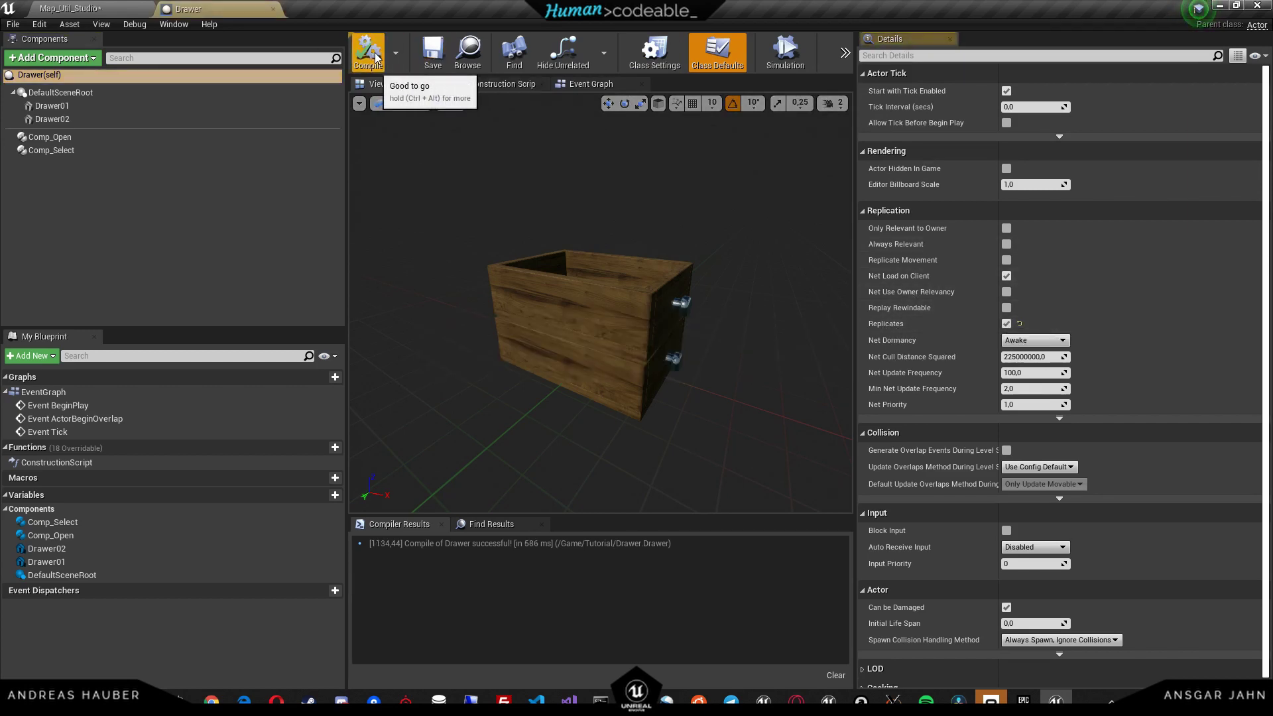
pyautogui.hotkey('ctrl', 'shift', 's')
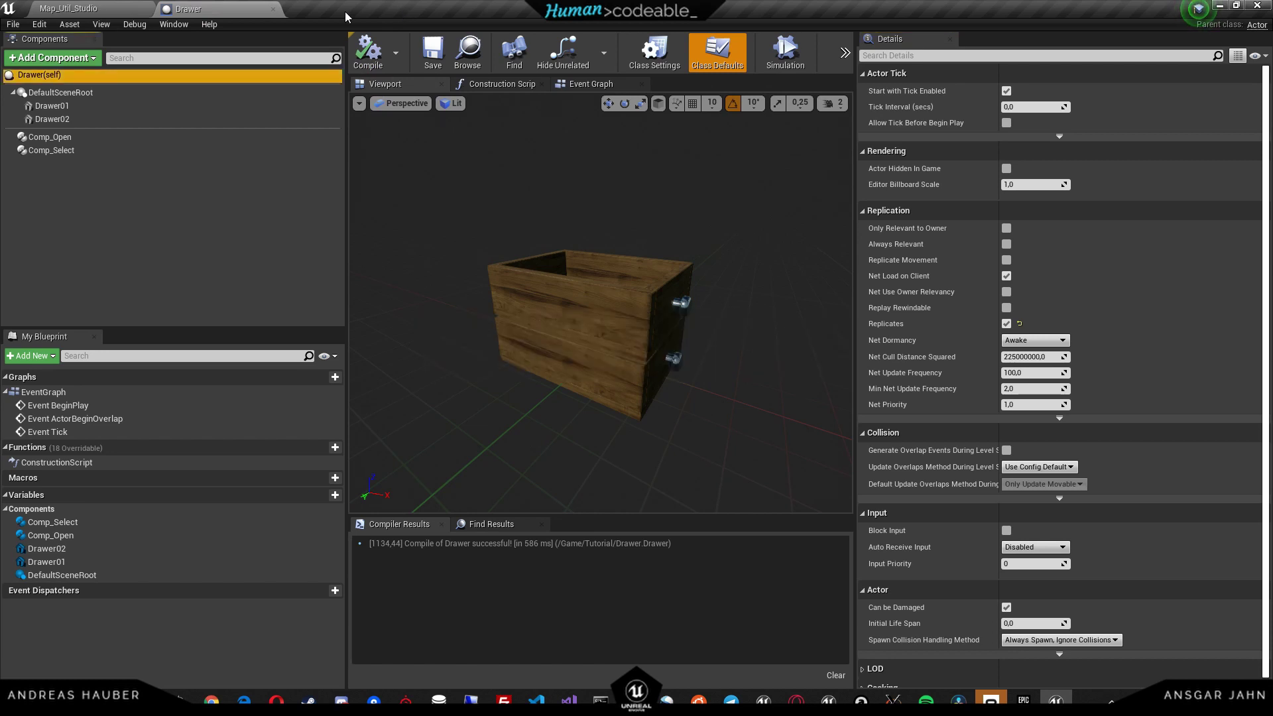
pyautogui.click(84, 8)
pyautogui.click(568, 51)
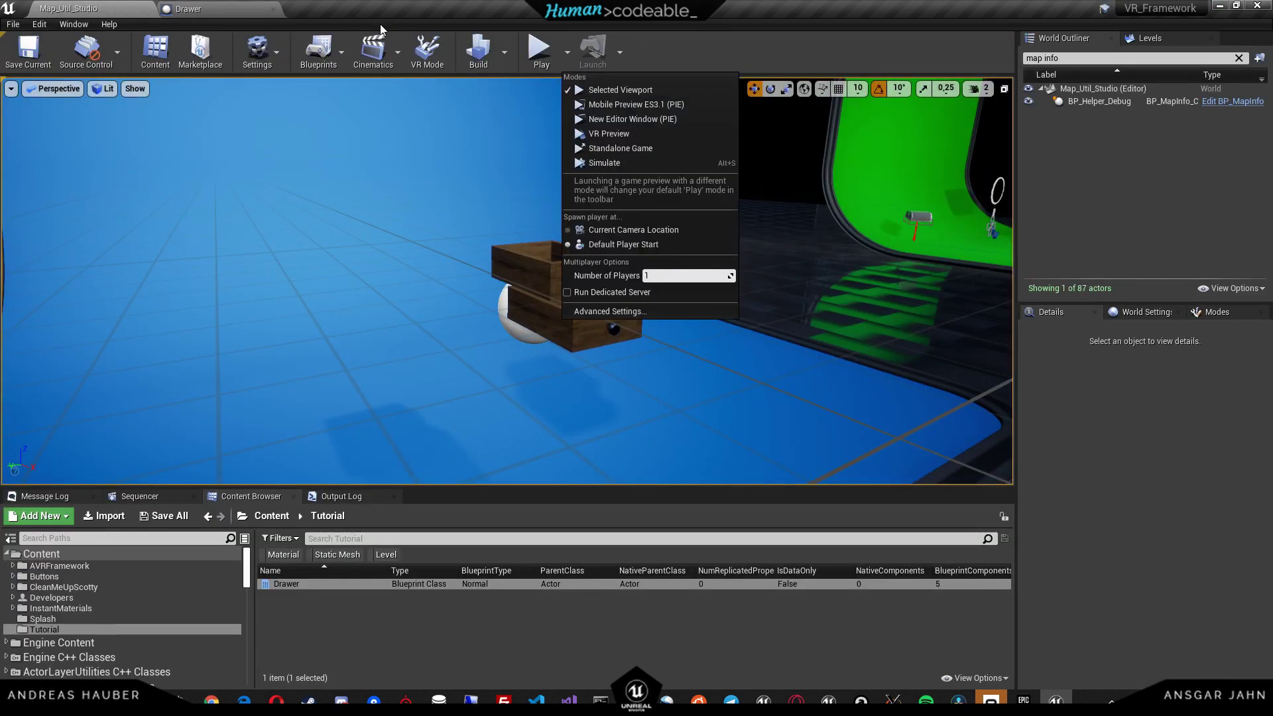
# Untick Open on the placed drawer's Comp_Open and save the level
pyautogui.click(542, 271)
pyautogui.click(1086, 432)
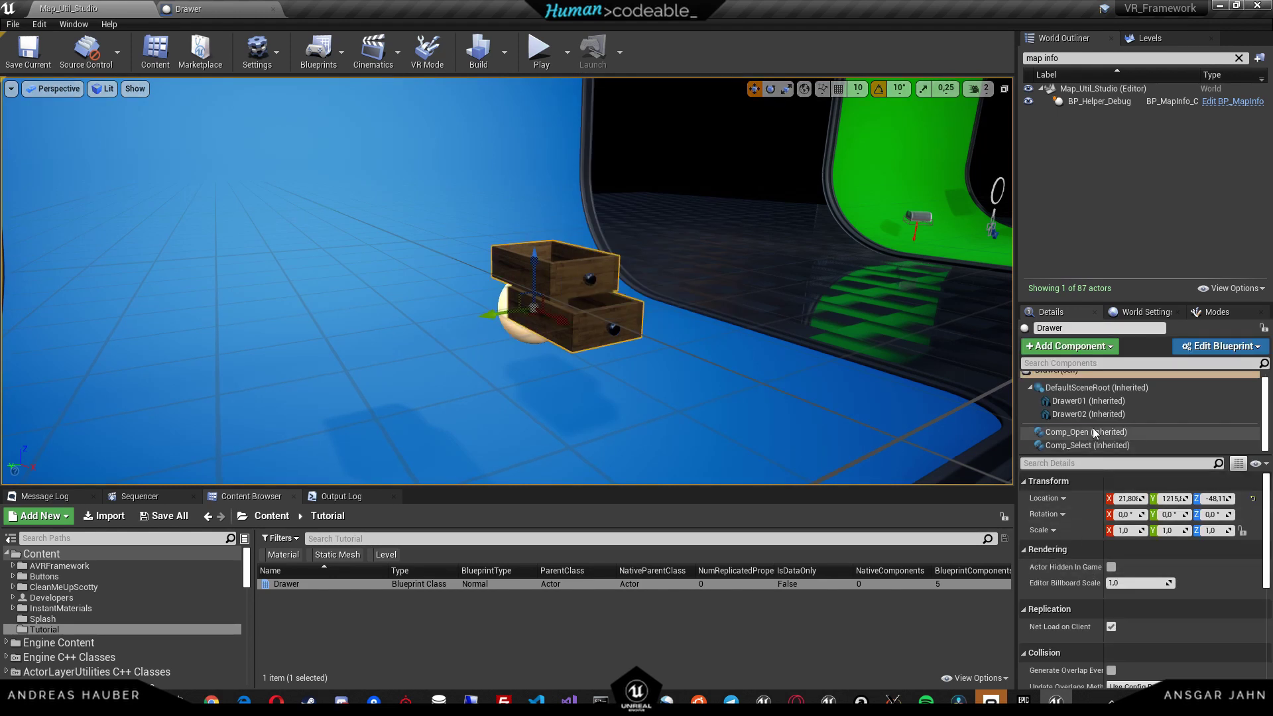
pyautogui.scroll(-1, 1108, 563)
pyautogui.scroll(-5, 1092, 559)
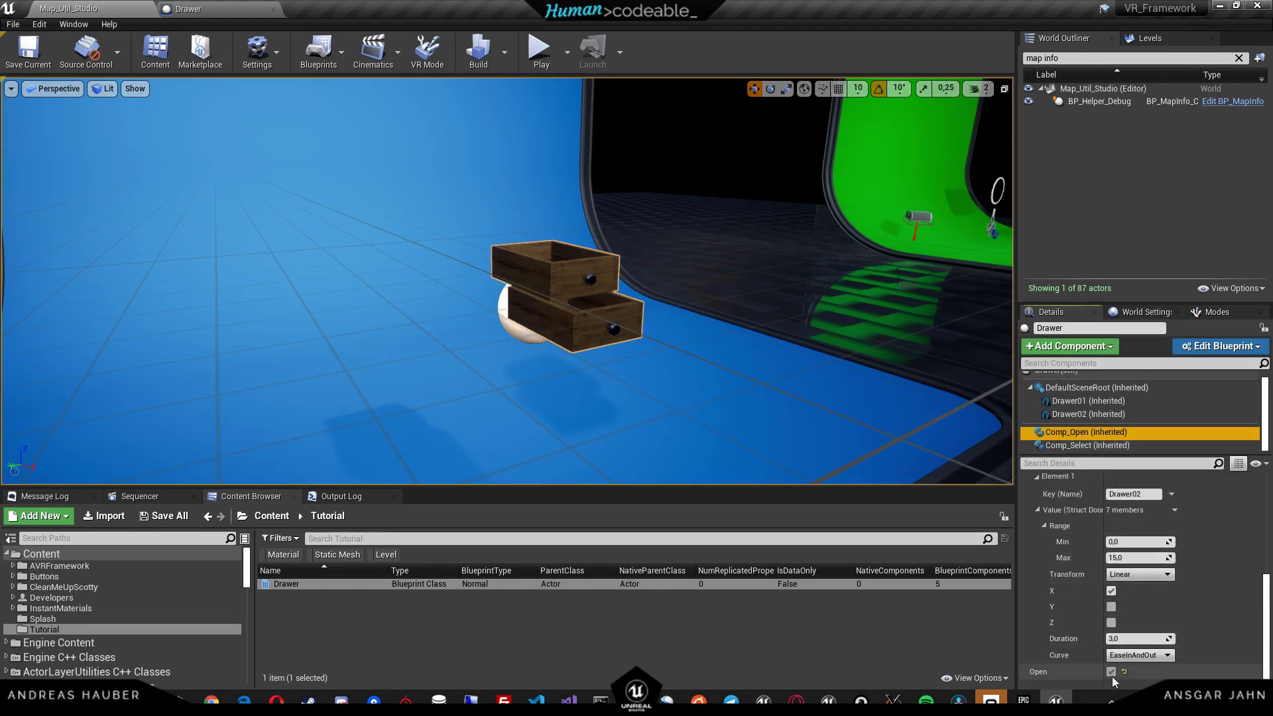
pyautogui.click(1112, 676)
pyautogui.scroll(5, 1101, 597)
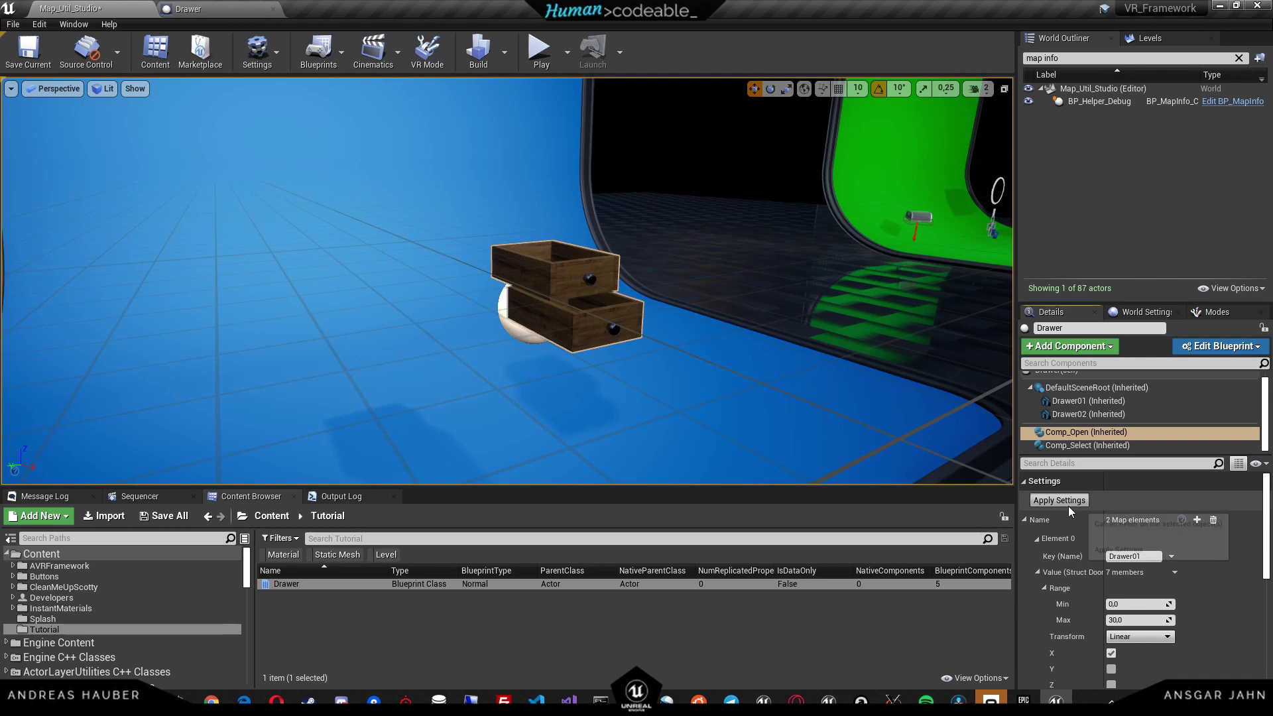
pyautogui.hotkey('ctrl', 's')
# Set Number of Players to 2 and play in New Editor Window (PIE)
pyautogui.click(567, 52)
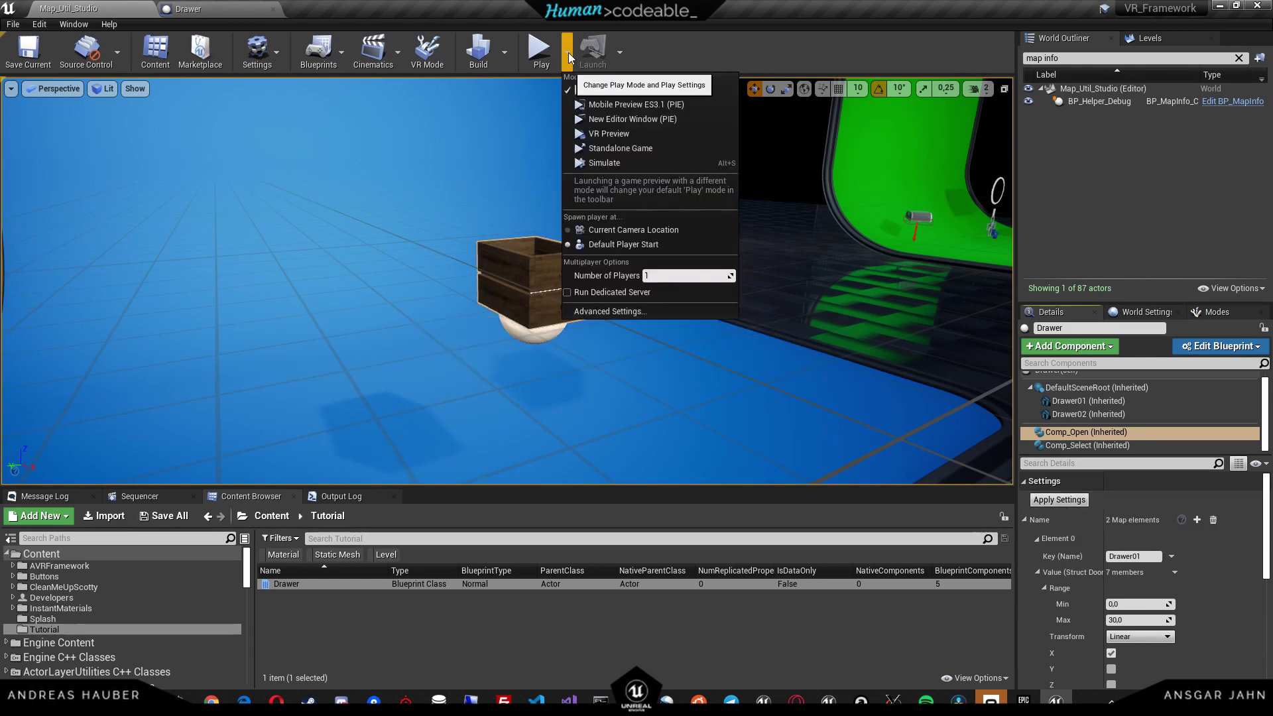
pyautogui.click(656, 277)
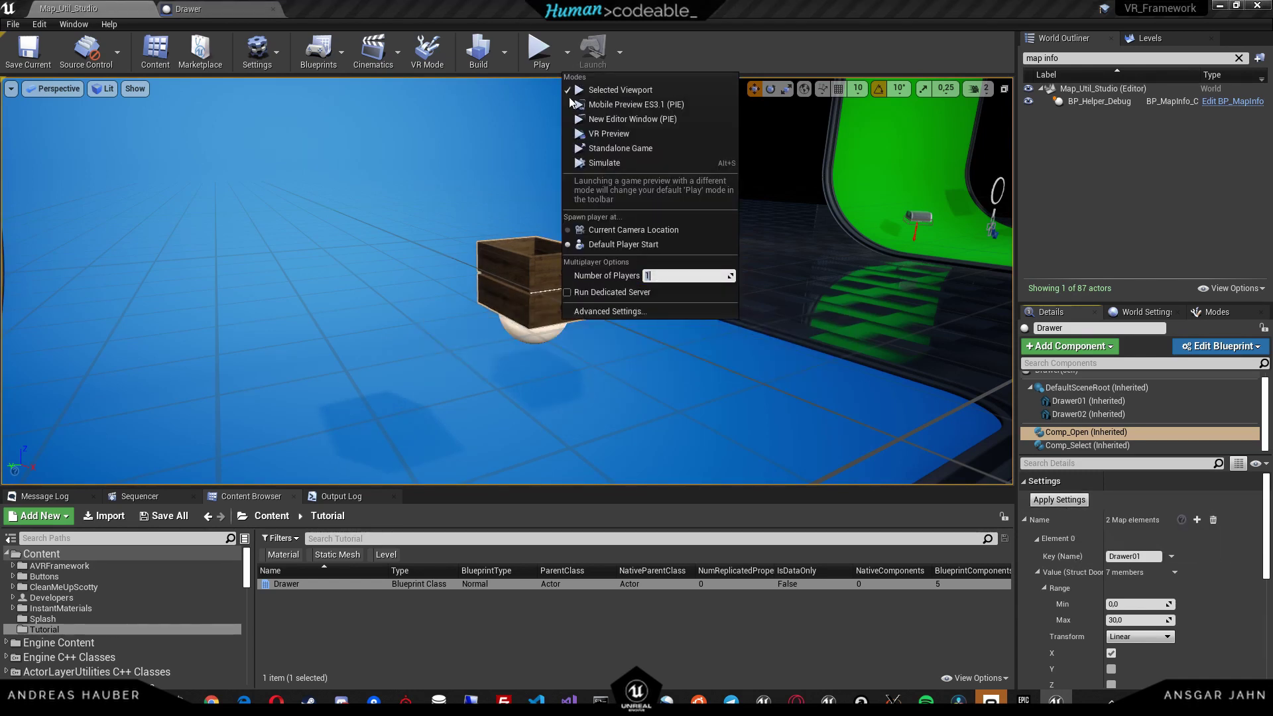
pyautogui.click(567, 53)
pyautogui.click(567, 53)
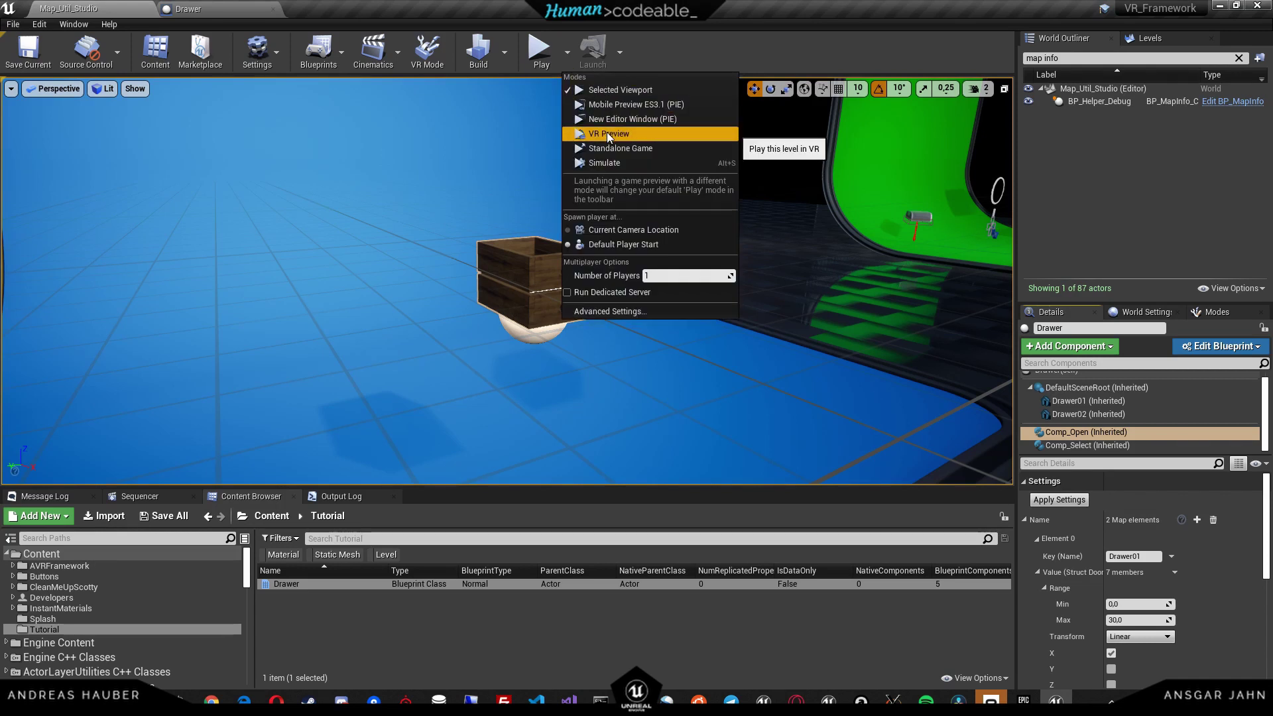
pyautogui.click(662, 277)
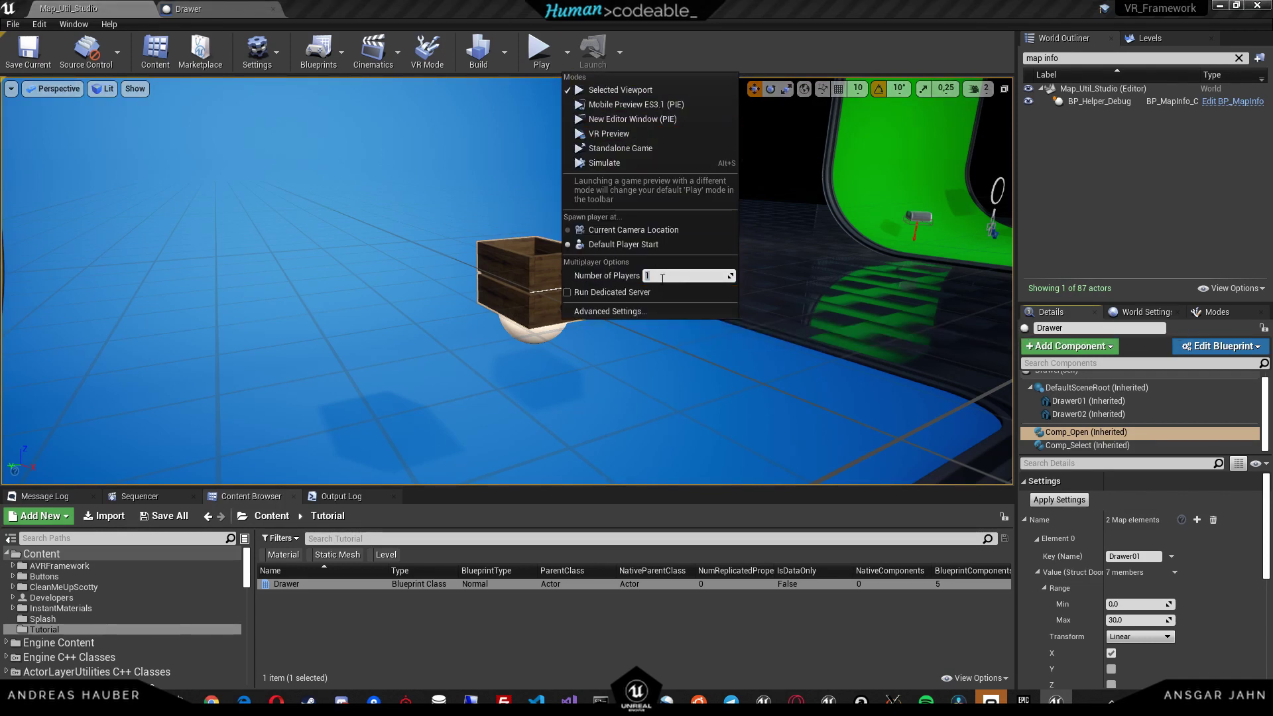
pyautogui.click(569, 54)
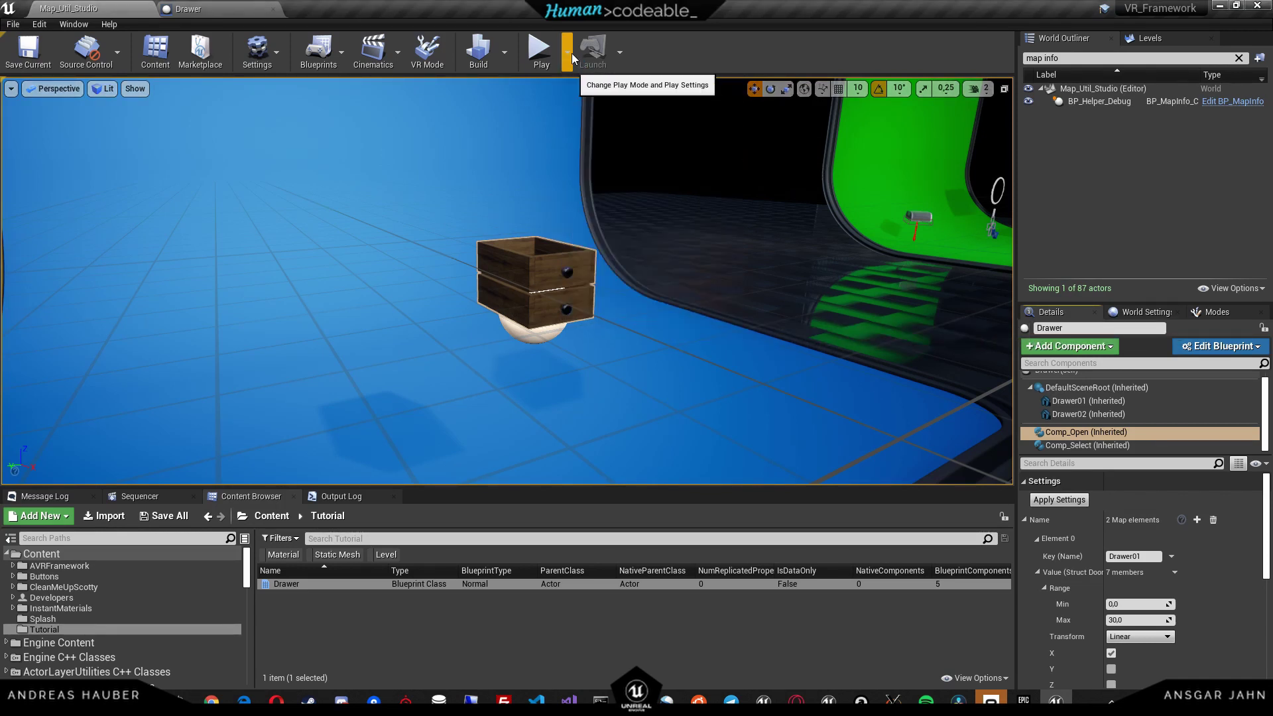
pyautogui.click(569, 53)
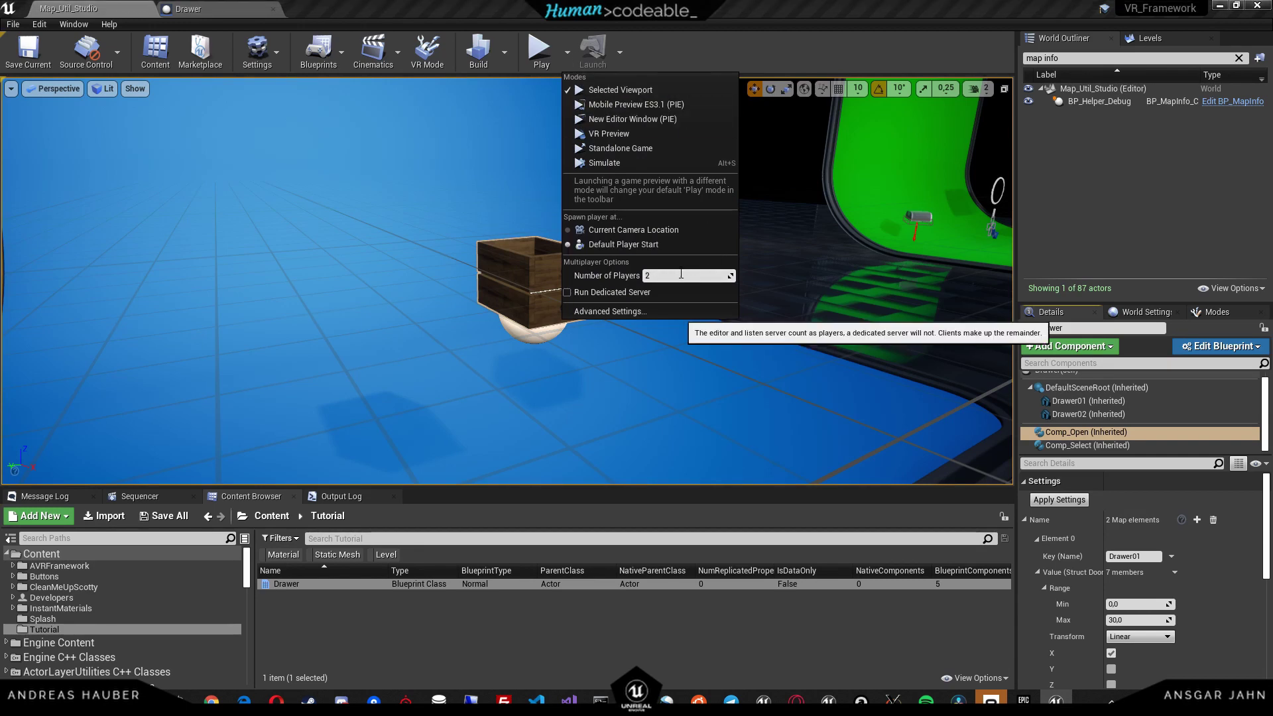
pyautogui.click(609, 123)
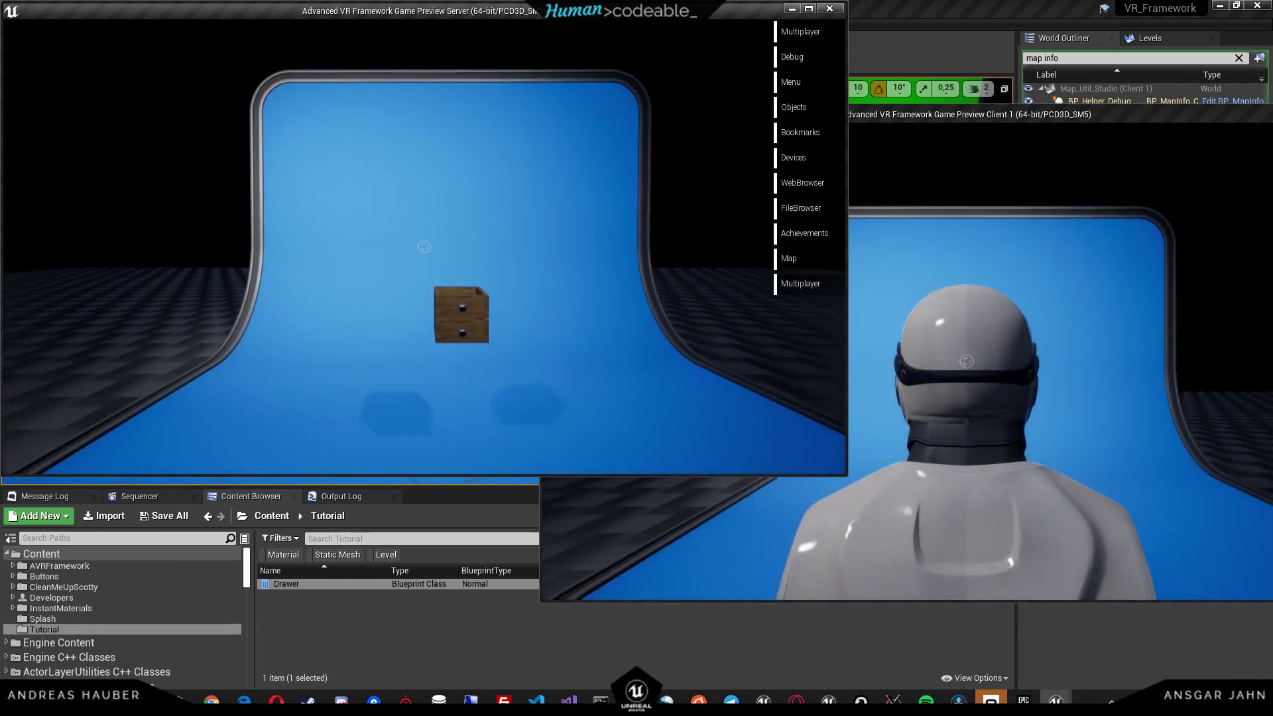
# As the server player, walk up to the drawer and open it
pyautogui.press('w')
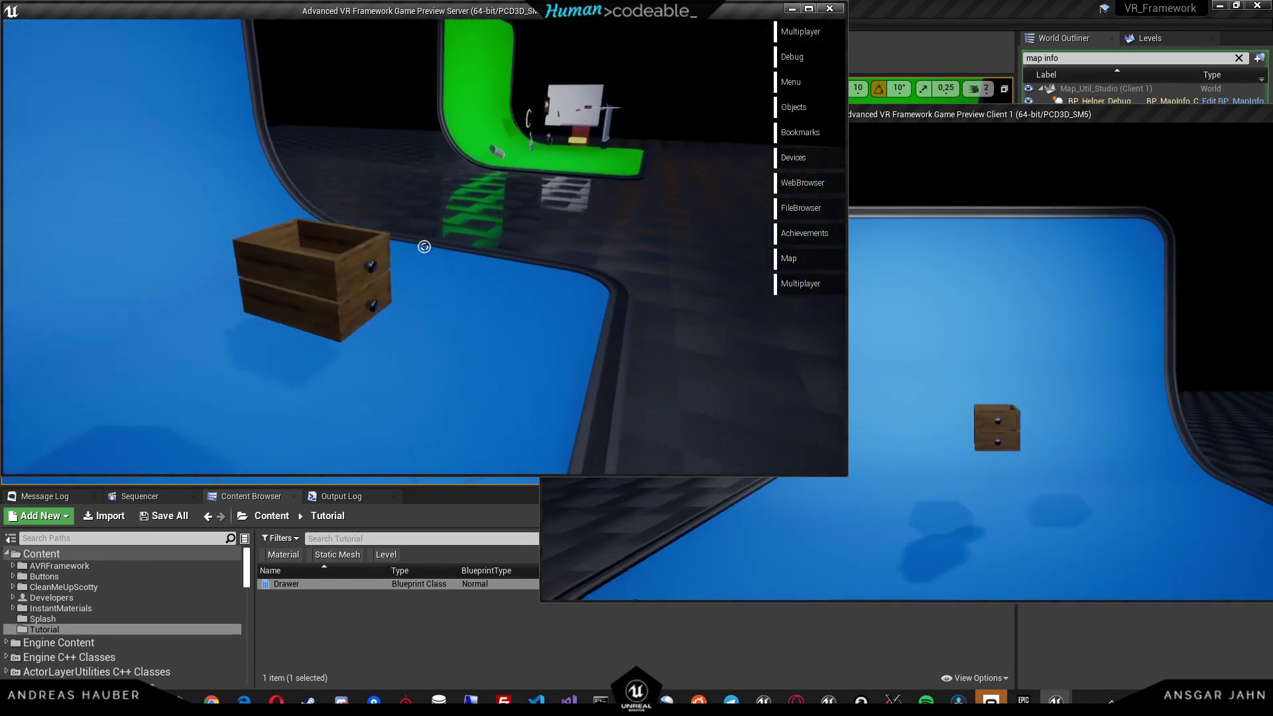
pyautogui.press('w')
pyautogui.click(425, 246)
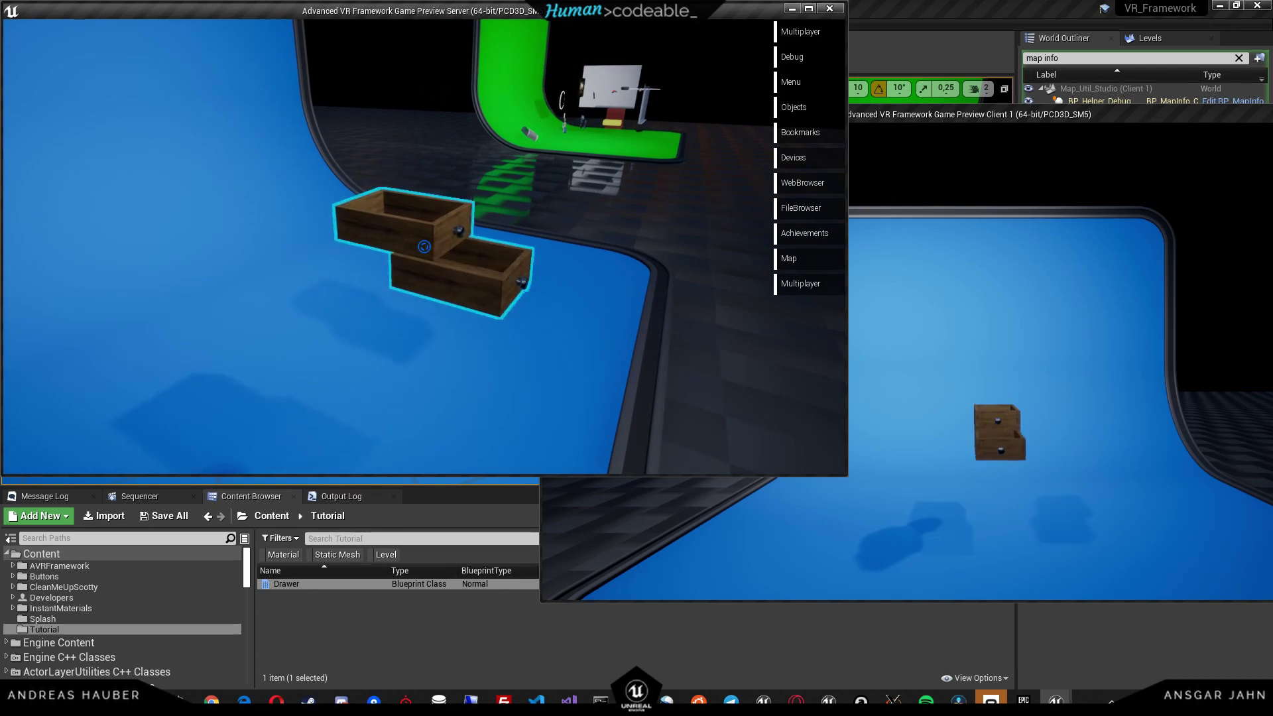
pyautogui.press('a')
# In the client window, close and pull a drawer, then end the multiplayer test
pyautogui.click(947, 297)
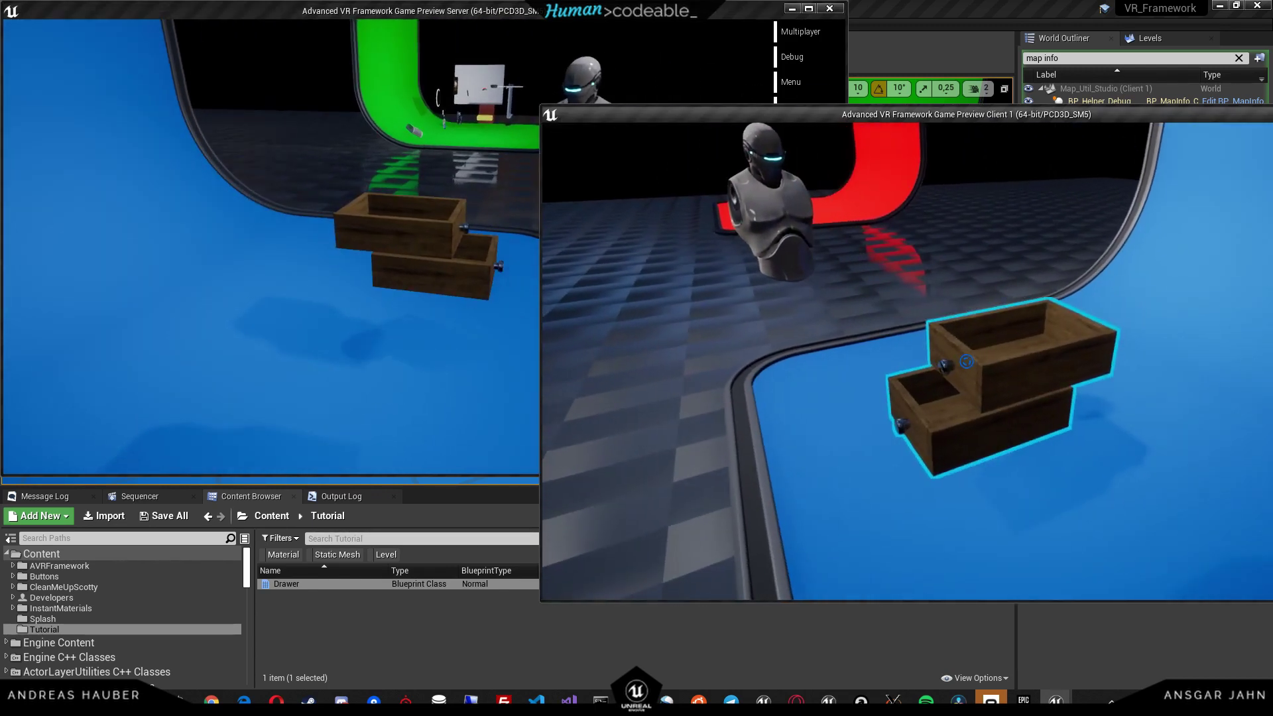
pyautogui.click(967, 361)
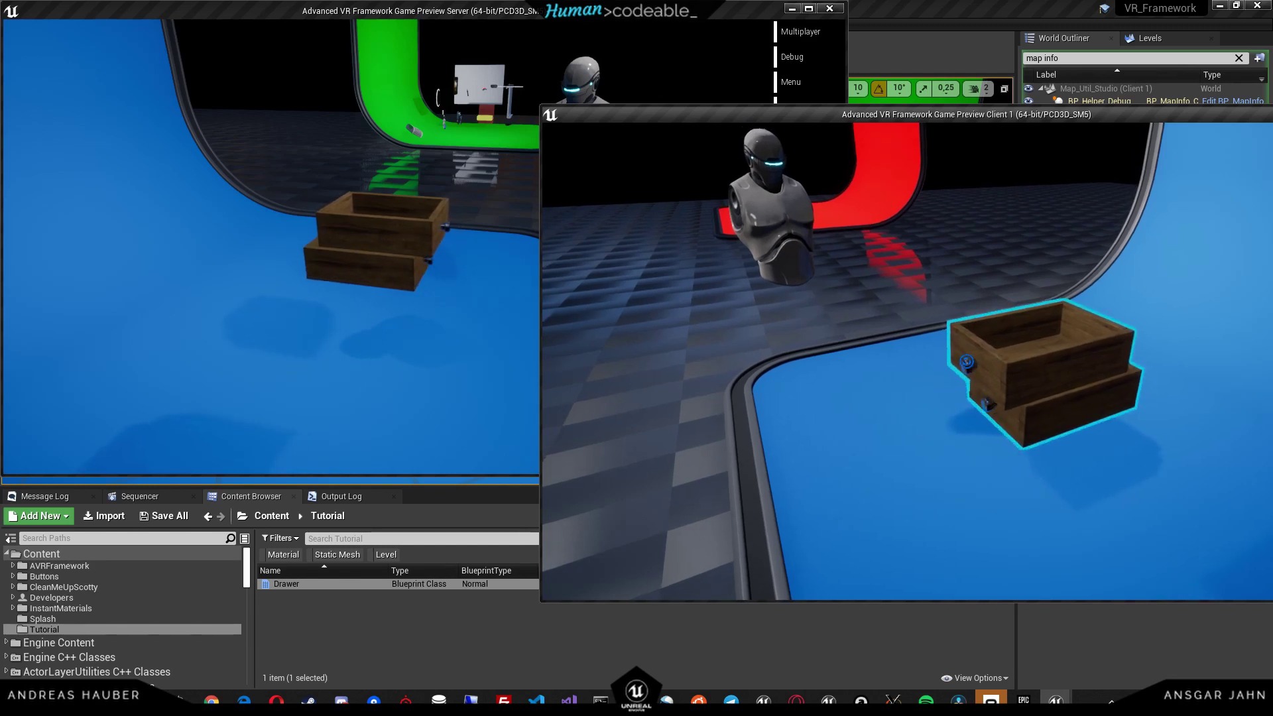
pyautogui.moveTo(967, 361); pyautogui.dragTo(965, 353)
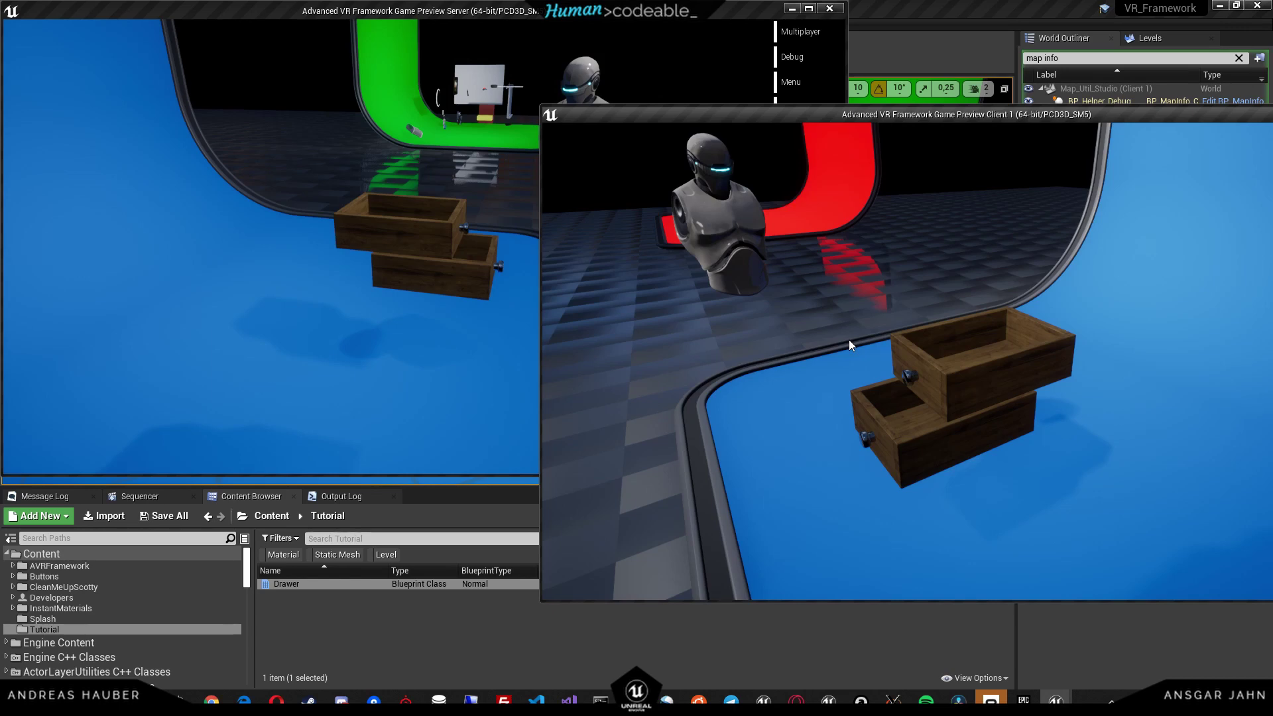
pyautogui.press('Escape')
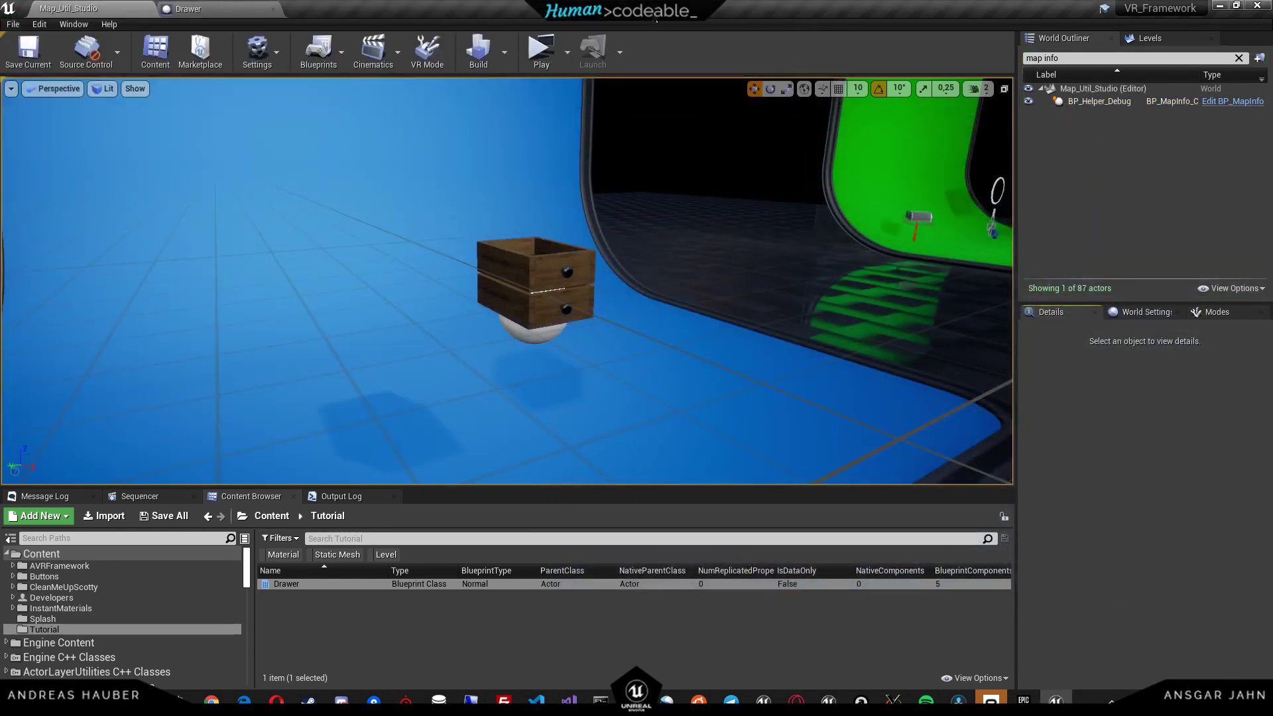
# Save the Drawer Blueprint, close its editor tab, and save Map_Util_Studio
pyautogui.click(238, 15)
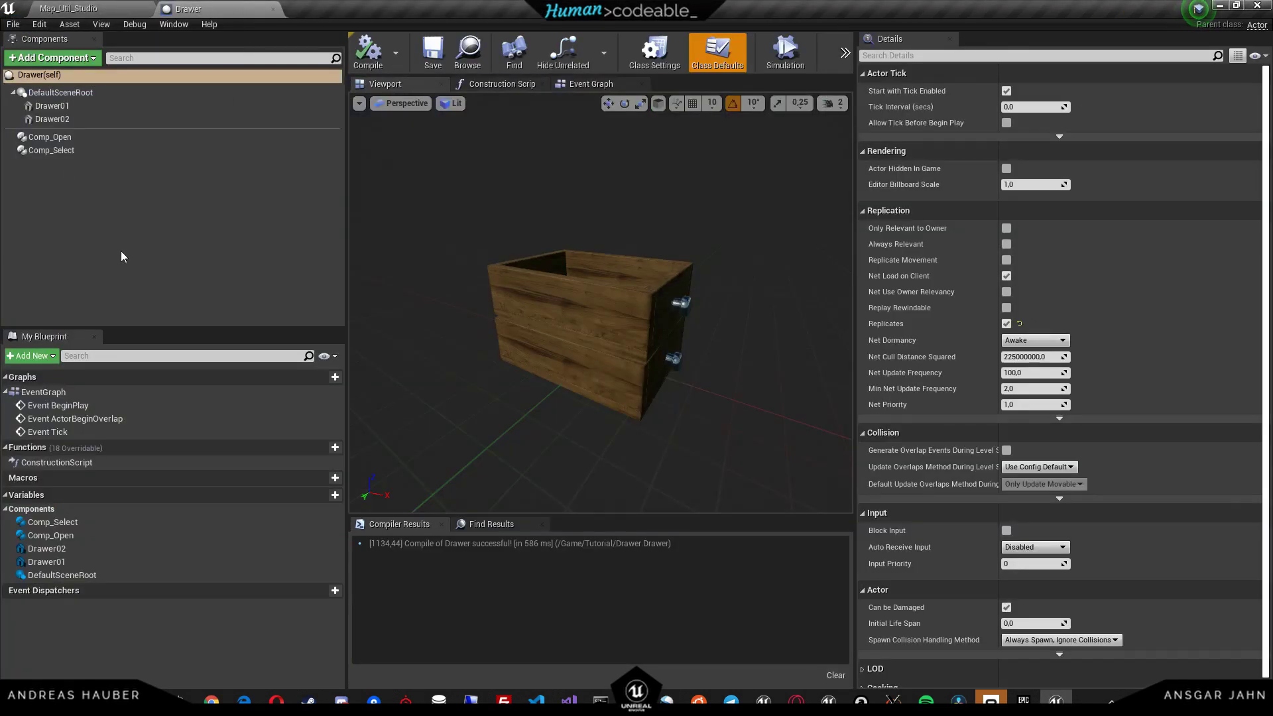
pyautogui.click(70, 136)
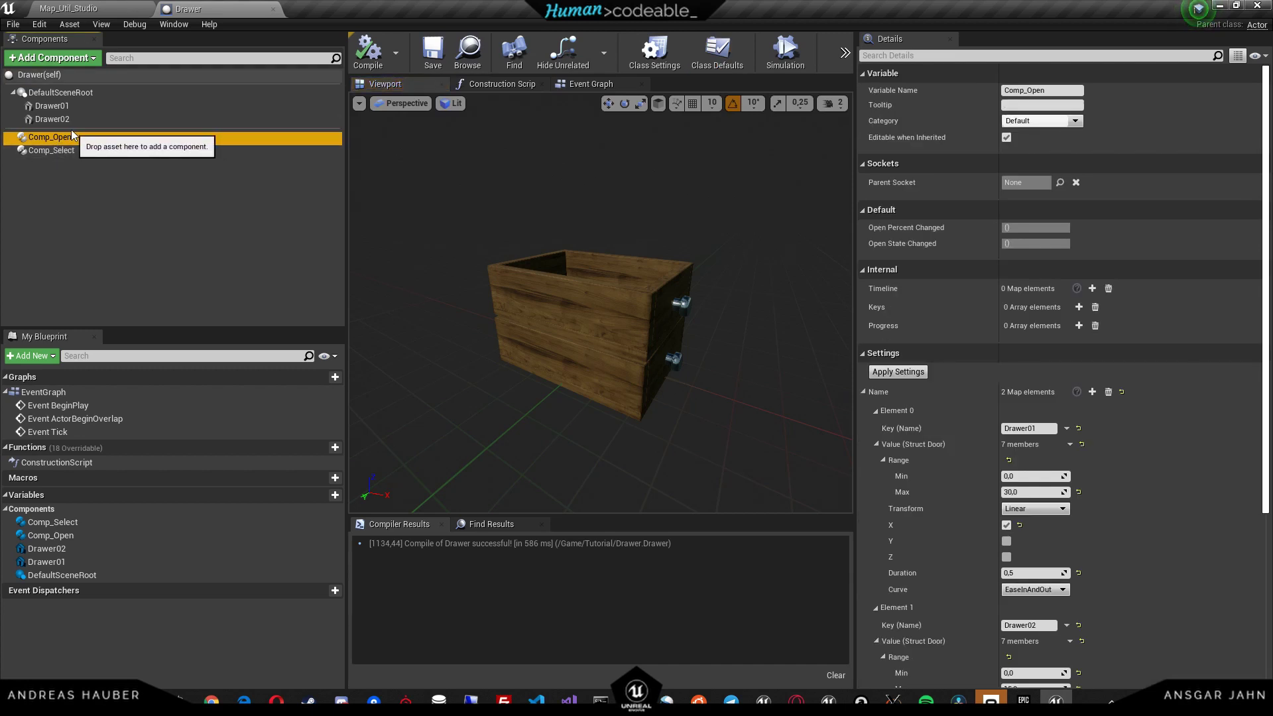
pyautogui.click(446, 49)
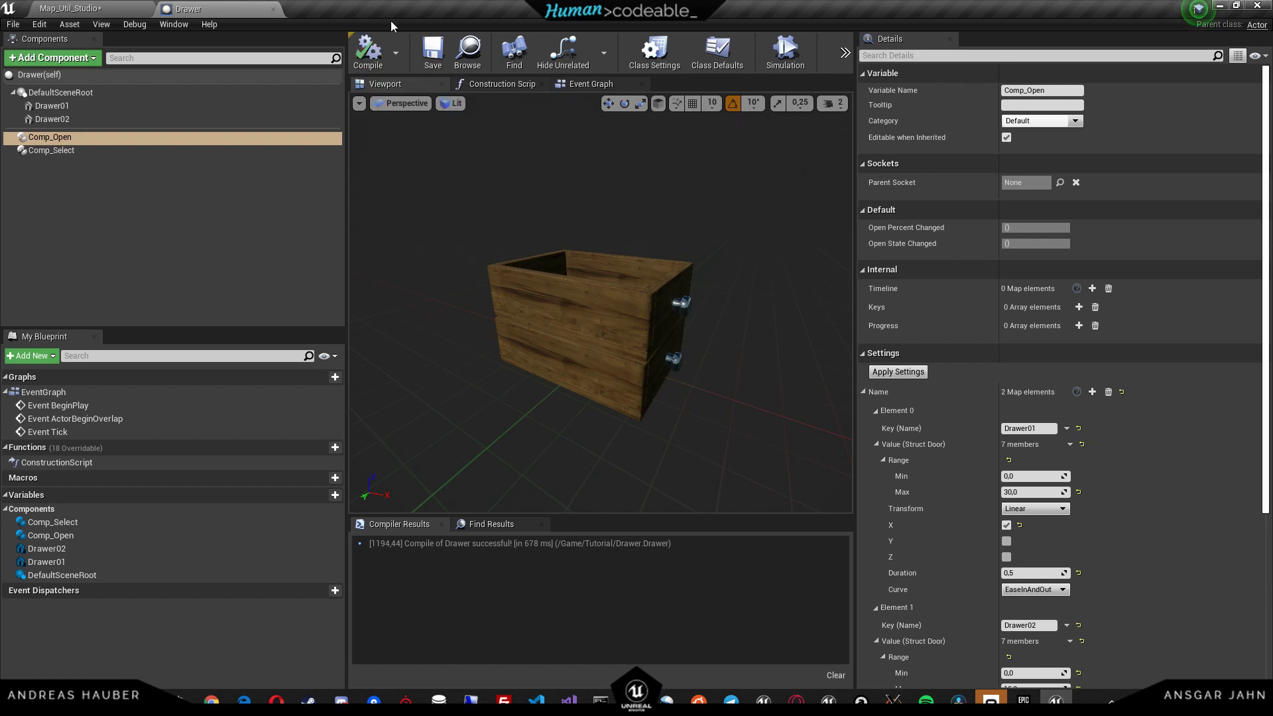
pyautogui.click(272, 9)
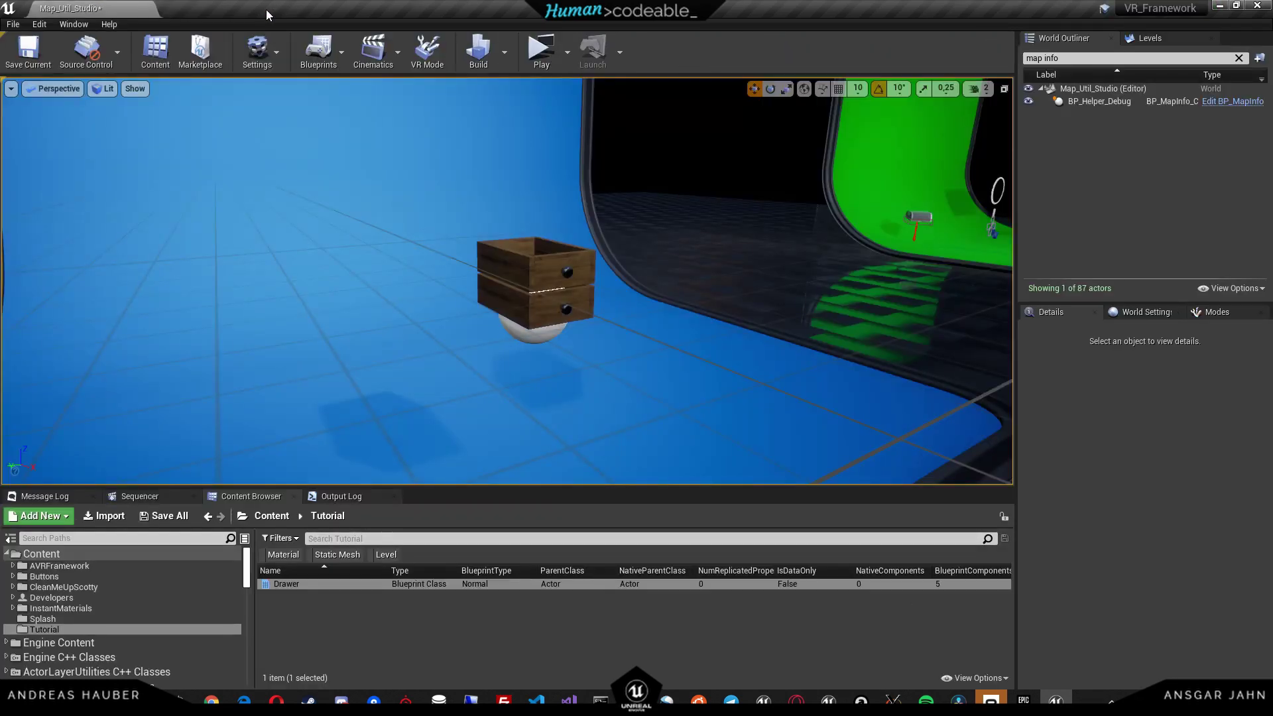
pyautogui.hotkey('ctrl', 's')
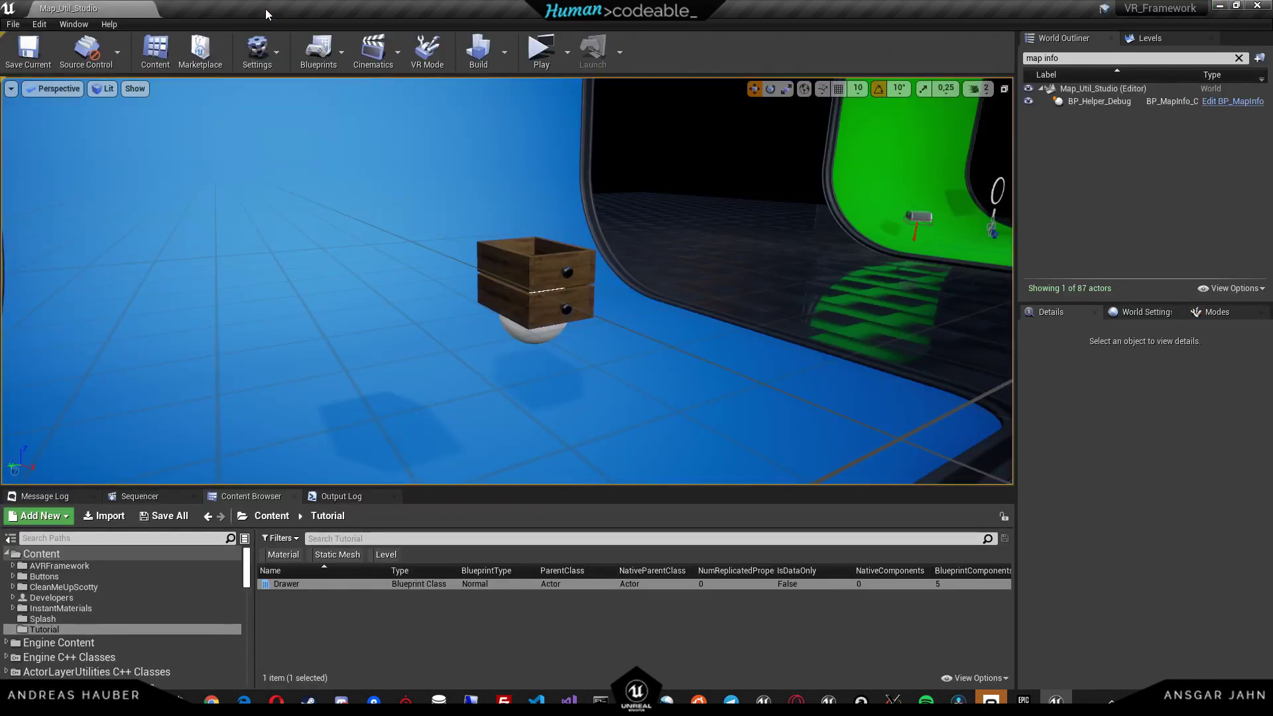